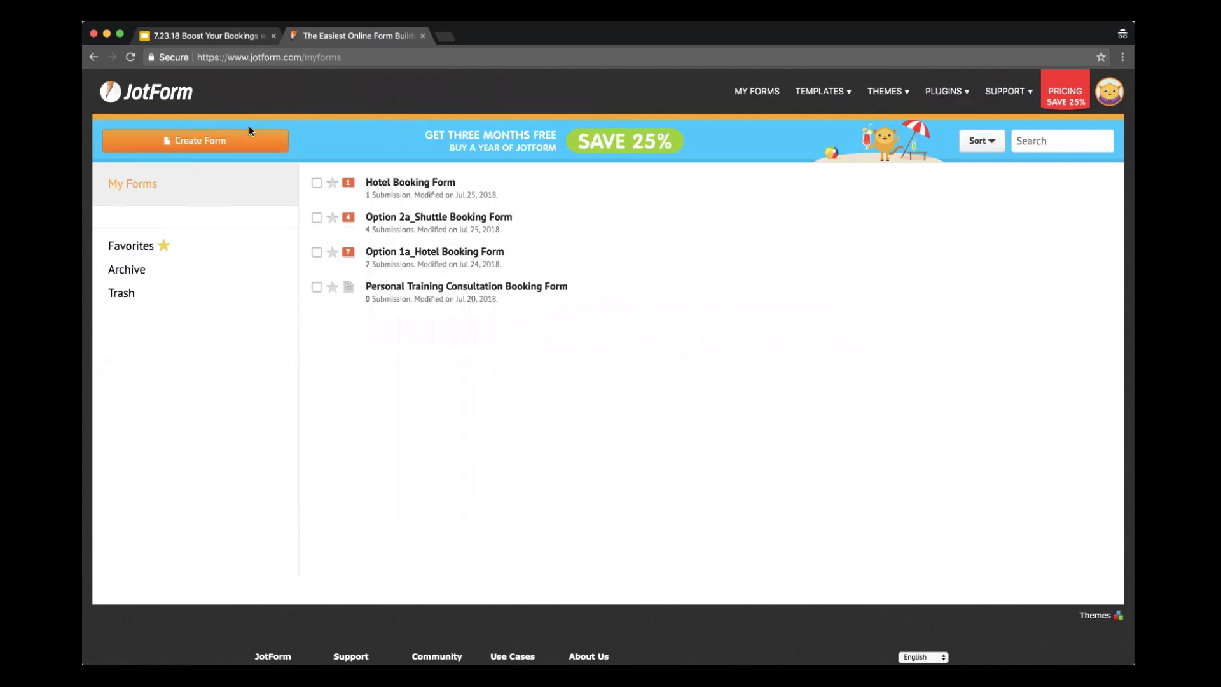
# Create a new blank form titled "Hotel Booking"
pyautogui.click(249, 138)
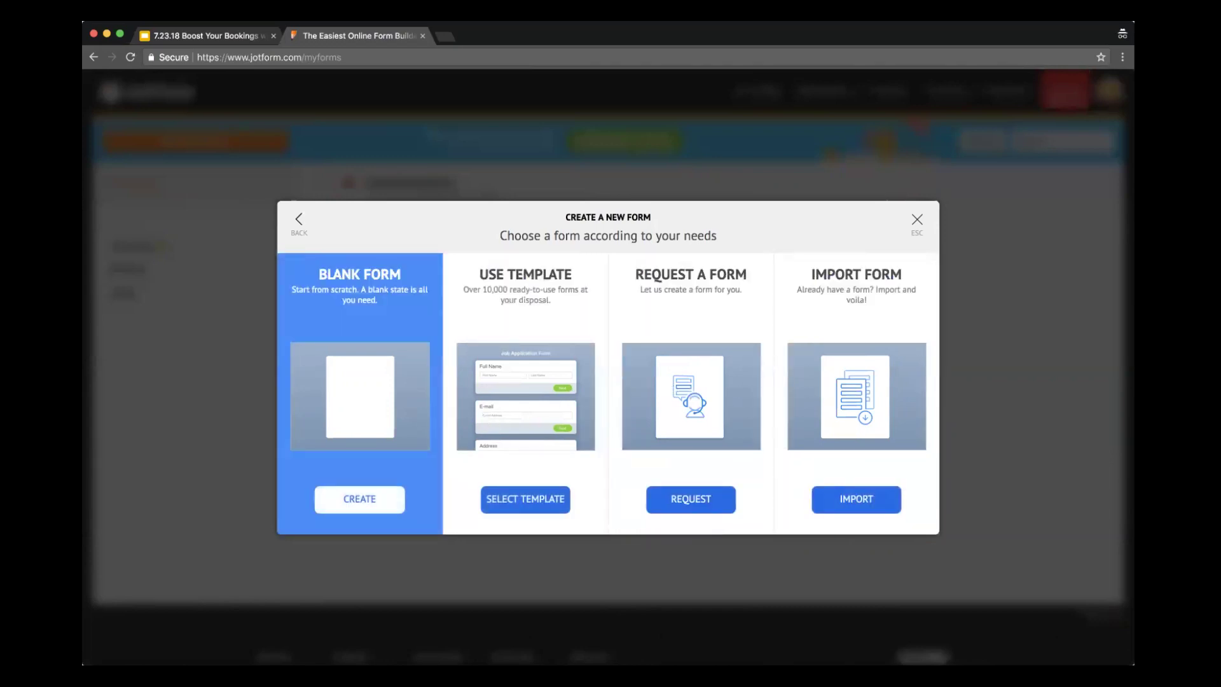
pyautogui.click(360, 499)
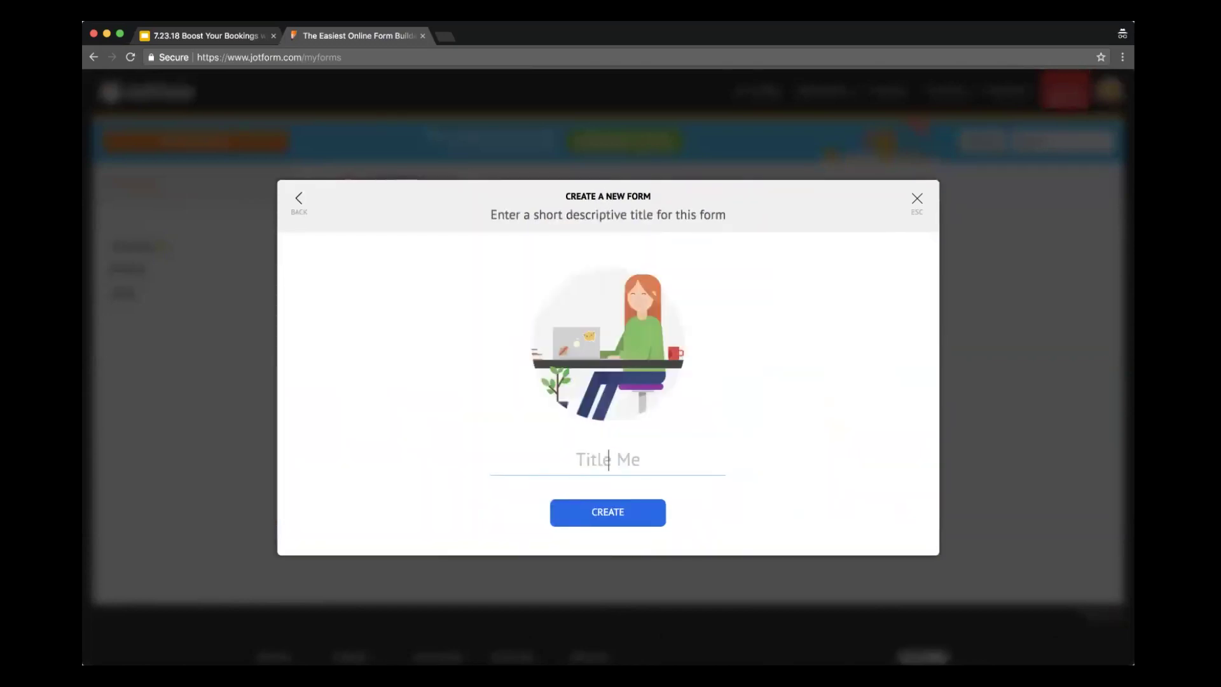
pyautogui.write('Hotel Book')
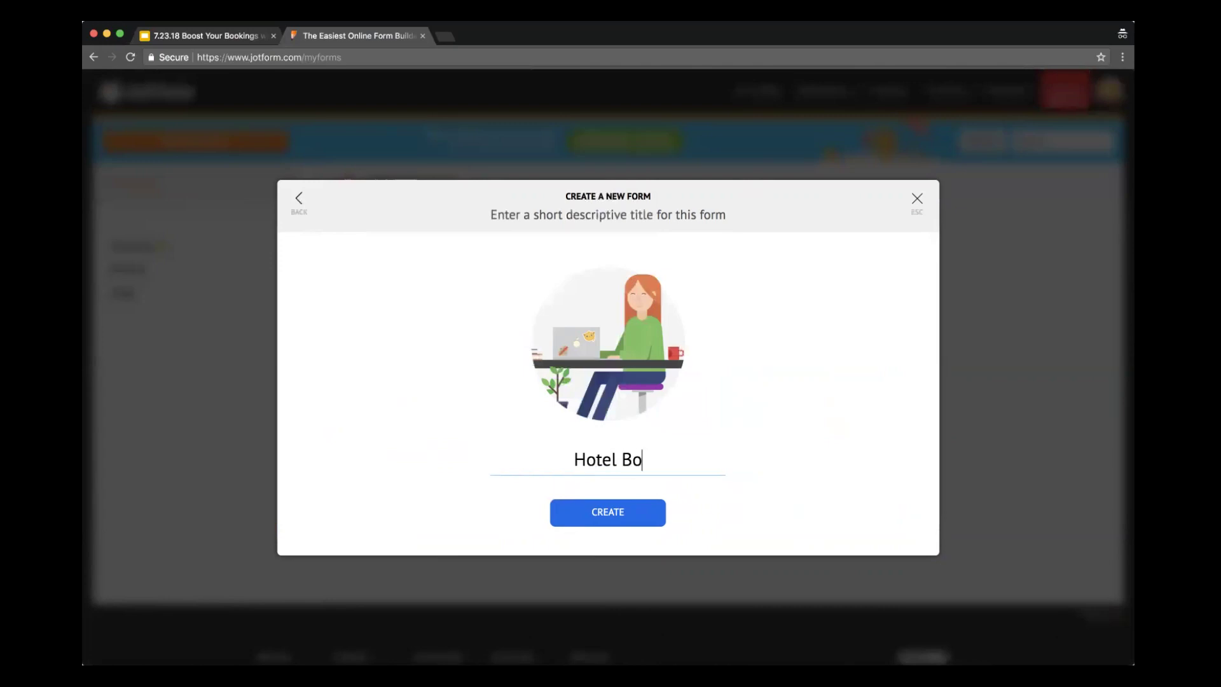
pyautogui.write('ing')
pyautogui.press('Return')
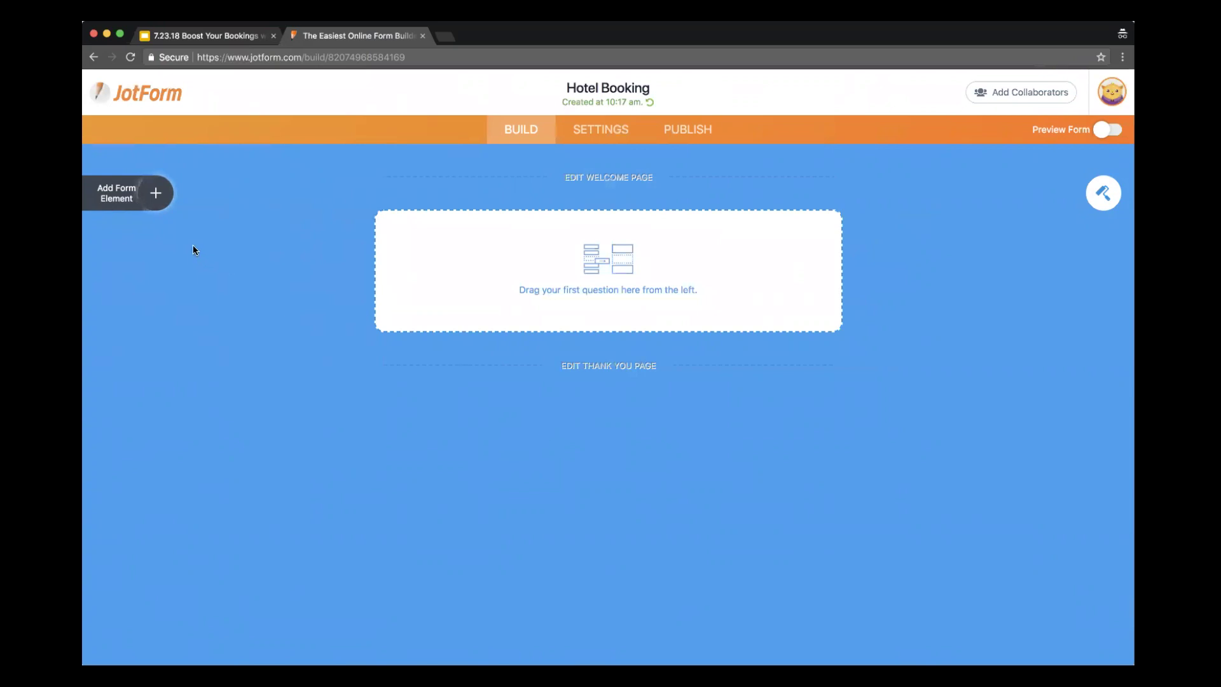
# Add a Full Name question and an Email question to the empty form
pyautogui.click(156, 194)
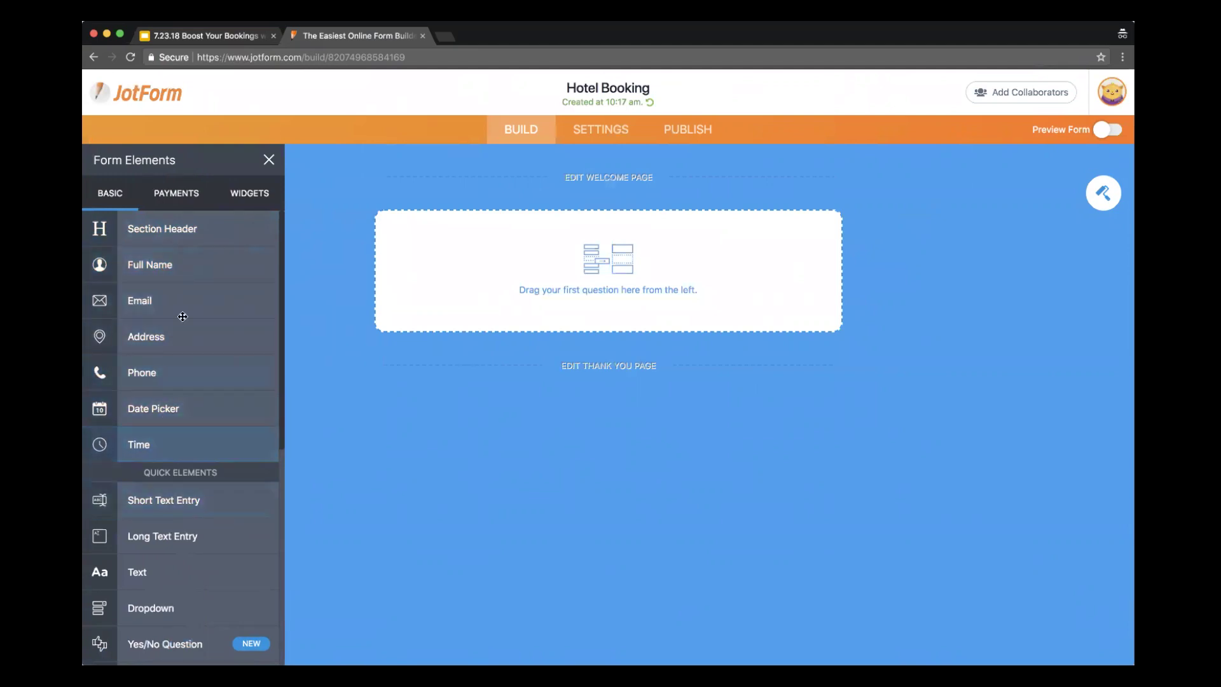
pyautogui.click(180, 279)
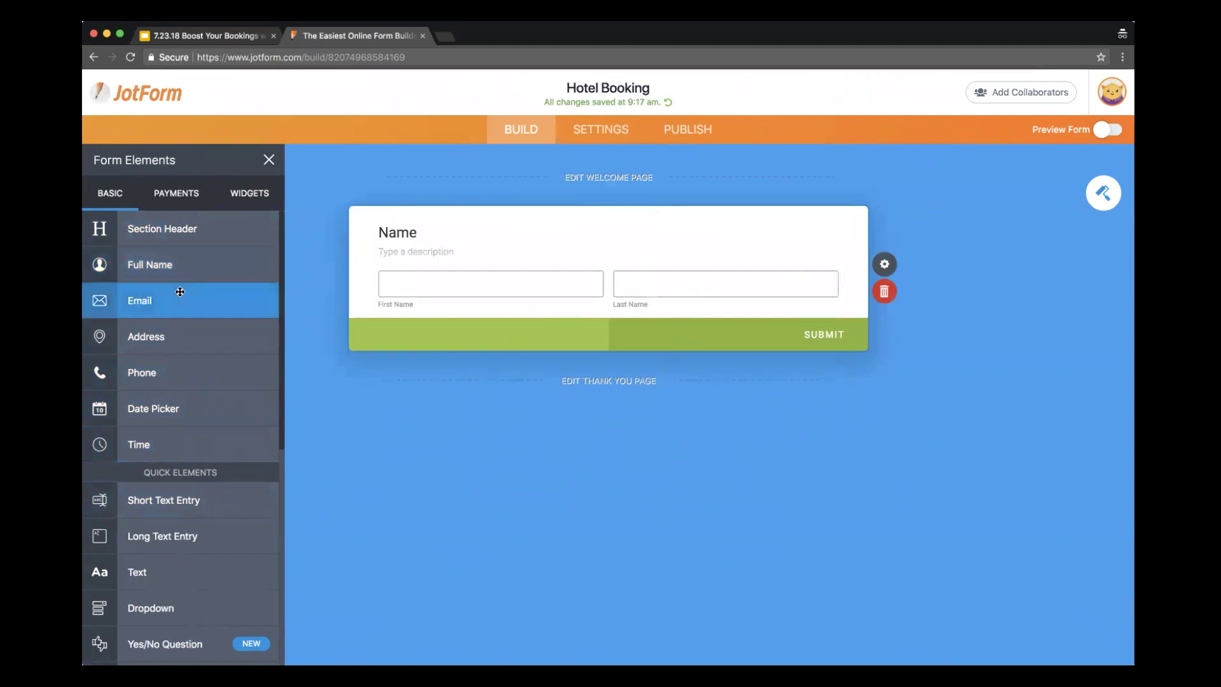
pyautogui.moveTo(180, 291); pyautogui.dragTo(455, 330)
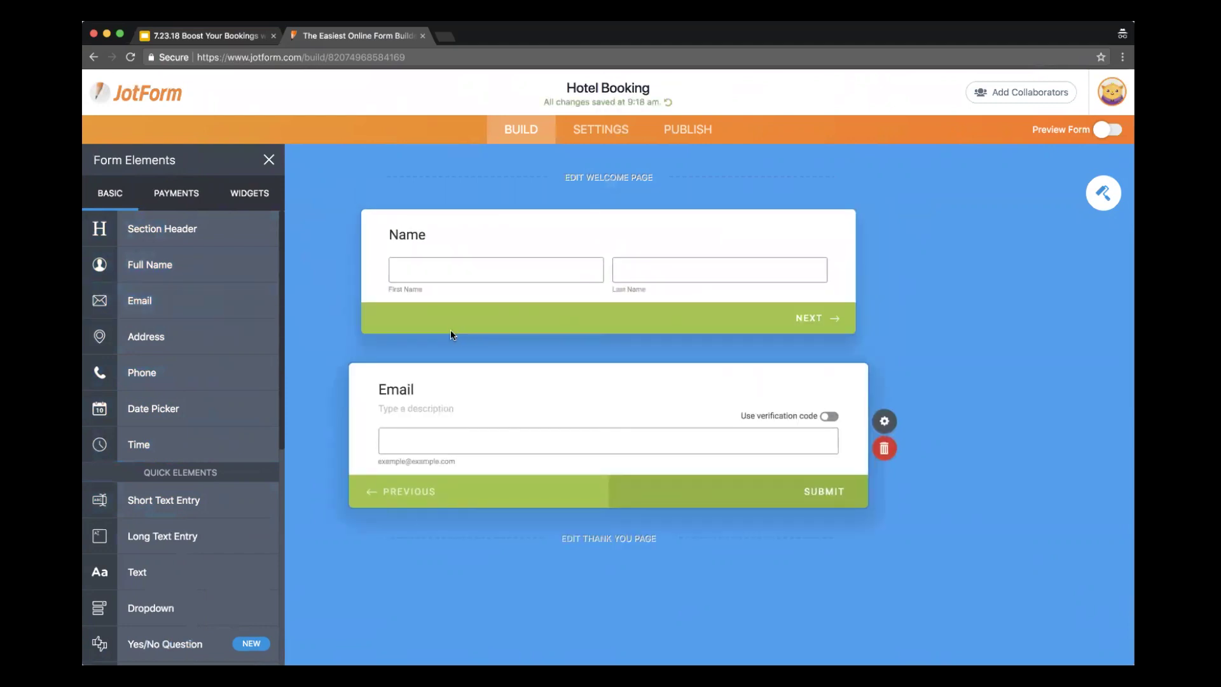
# Add a Number question below Email and title it "Number of Guests"
pyautogui.scroll(-5, 172, 460)
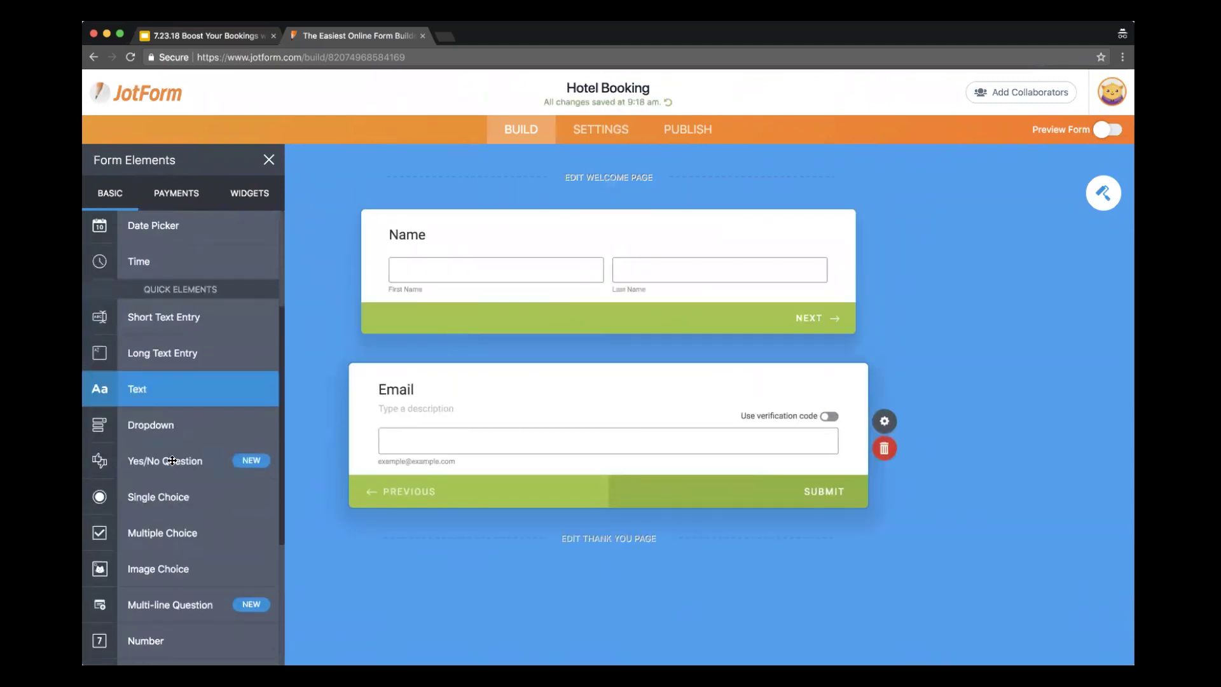
pyautogui.moveTo(145, 568); pyautogui.dragTo(509, 461)
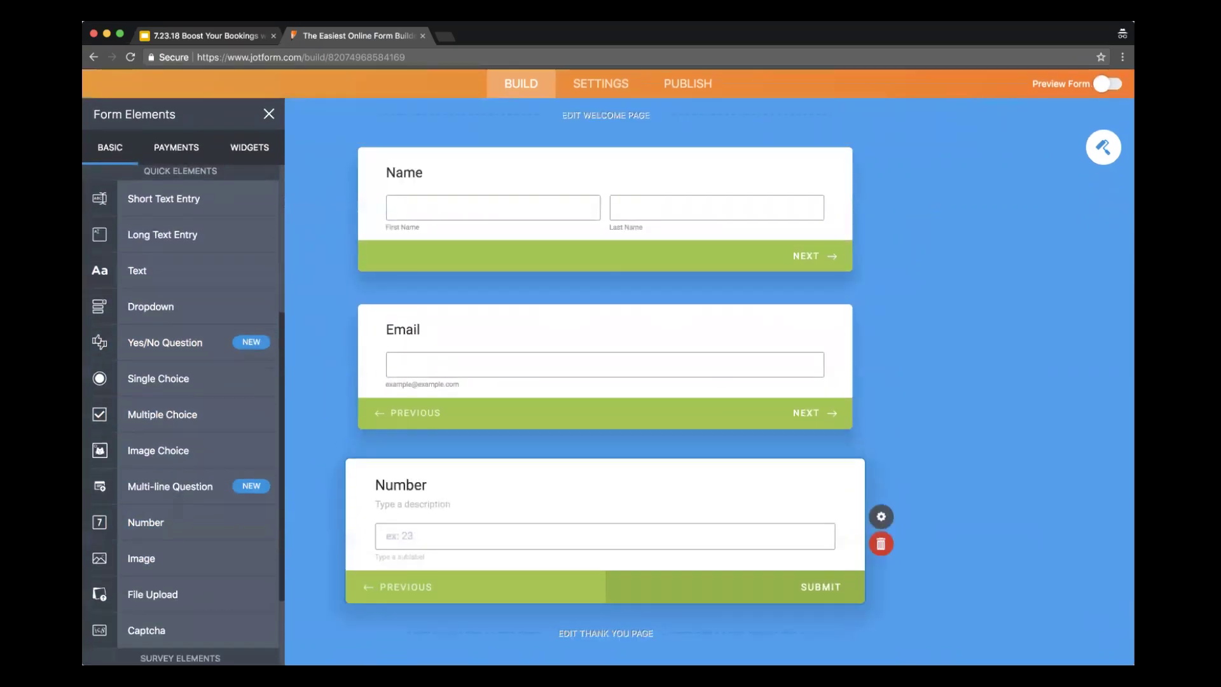
pyautogui.write('of Guests')
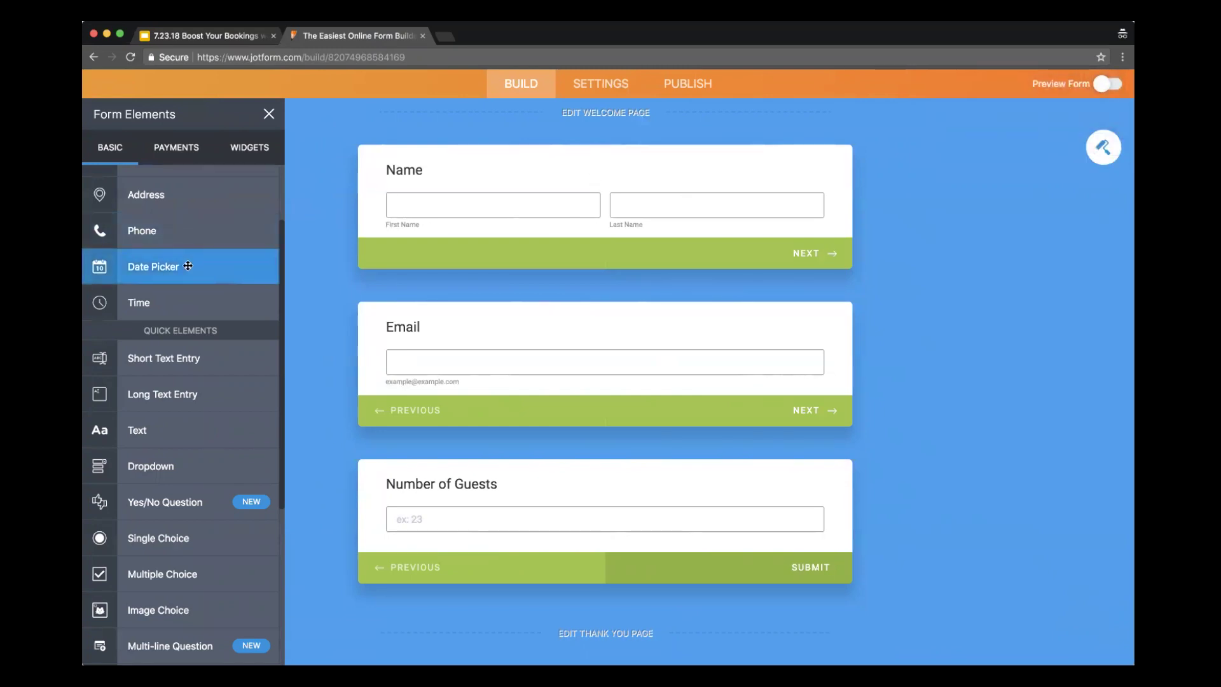
# Add two Date Picker questions below Number of Guests and title the first one "Arrival Date"
pyautogui.moveTo(188, 266); pyautogui.dragTo(413, 575)
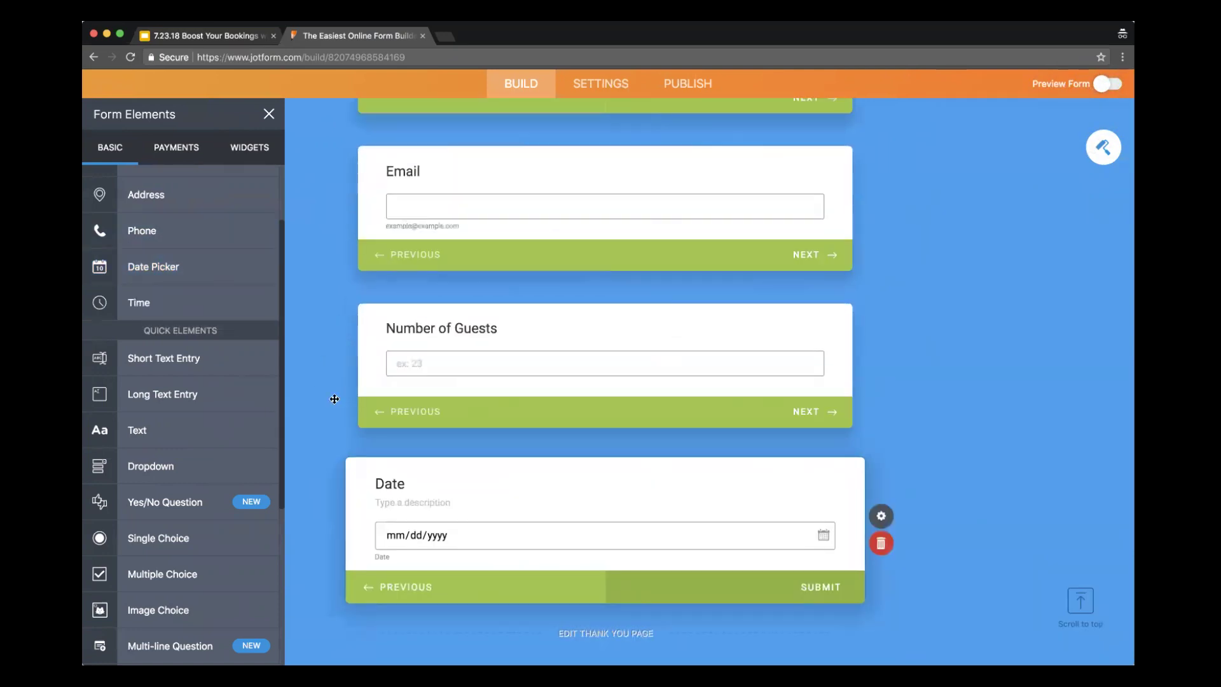
pyautogui.moveTo(141, 254); pyautogui.dragTo(397, 620)
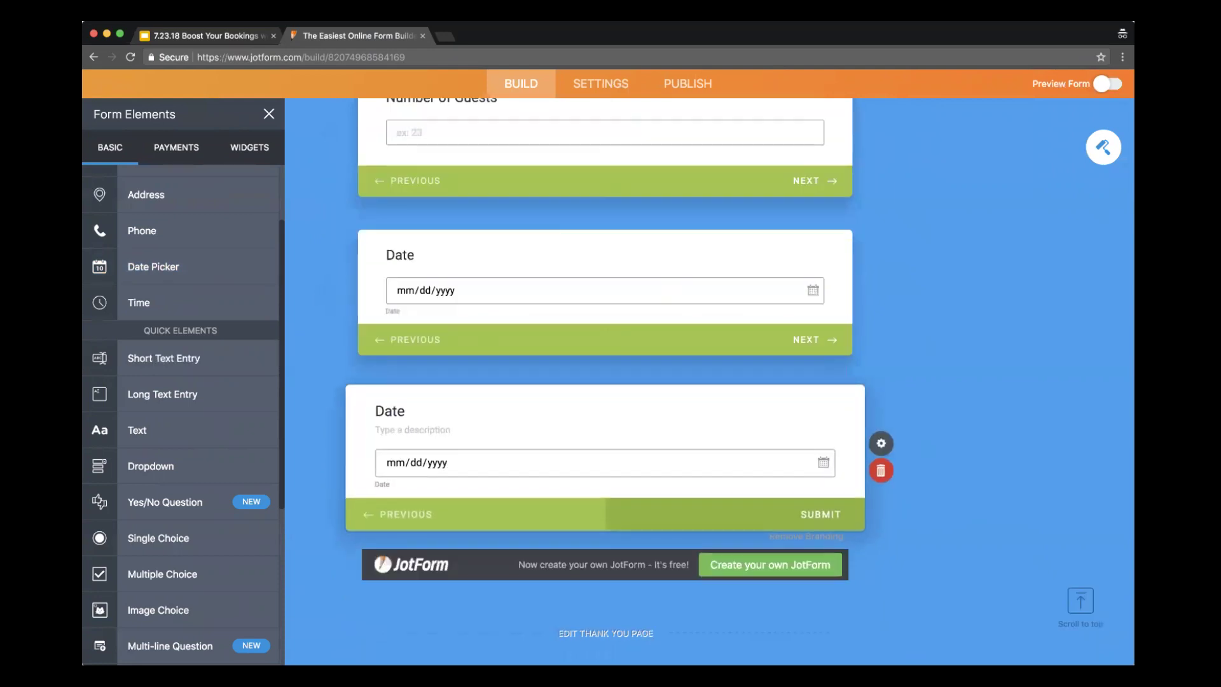
pyautogui.doubleClick(389, 255)
pyautogui.click(380, 255)
pyautogui.write('Arrival')
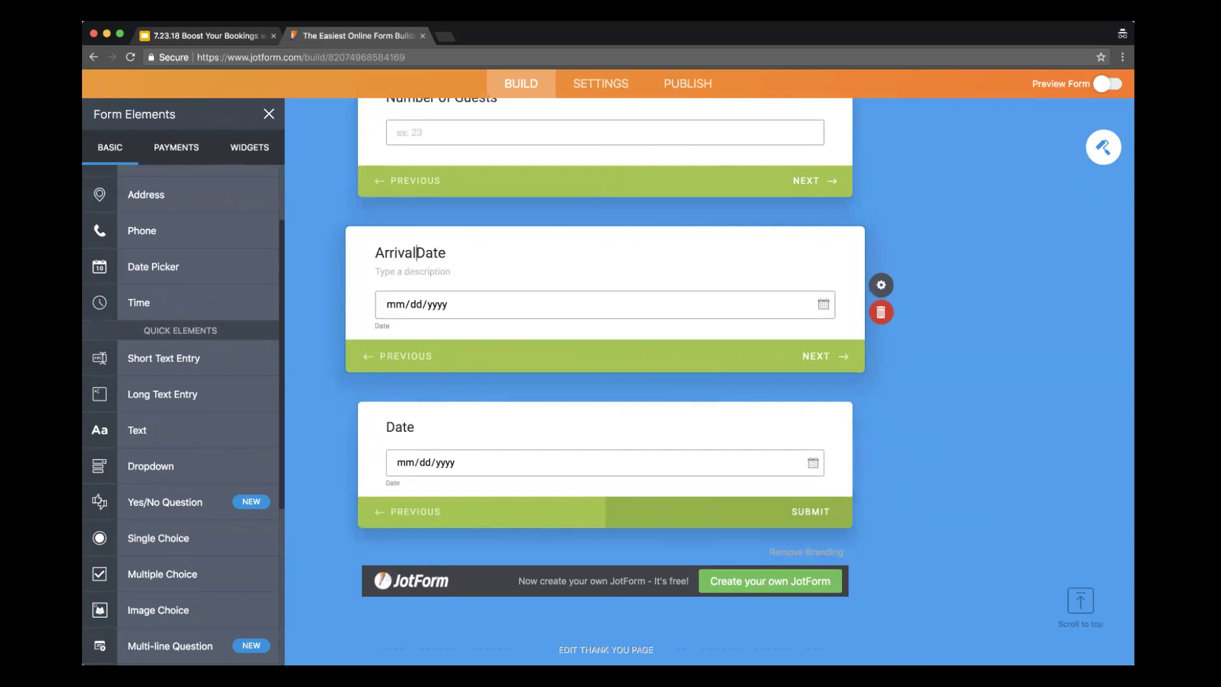
# Retitle the second date question "Departure Date"
pyautogui.click(384, 430)
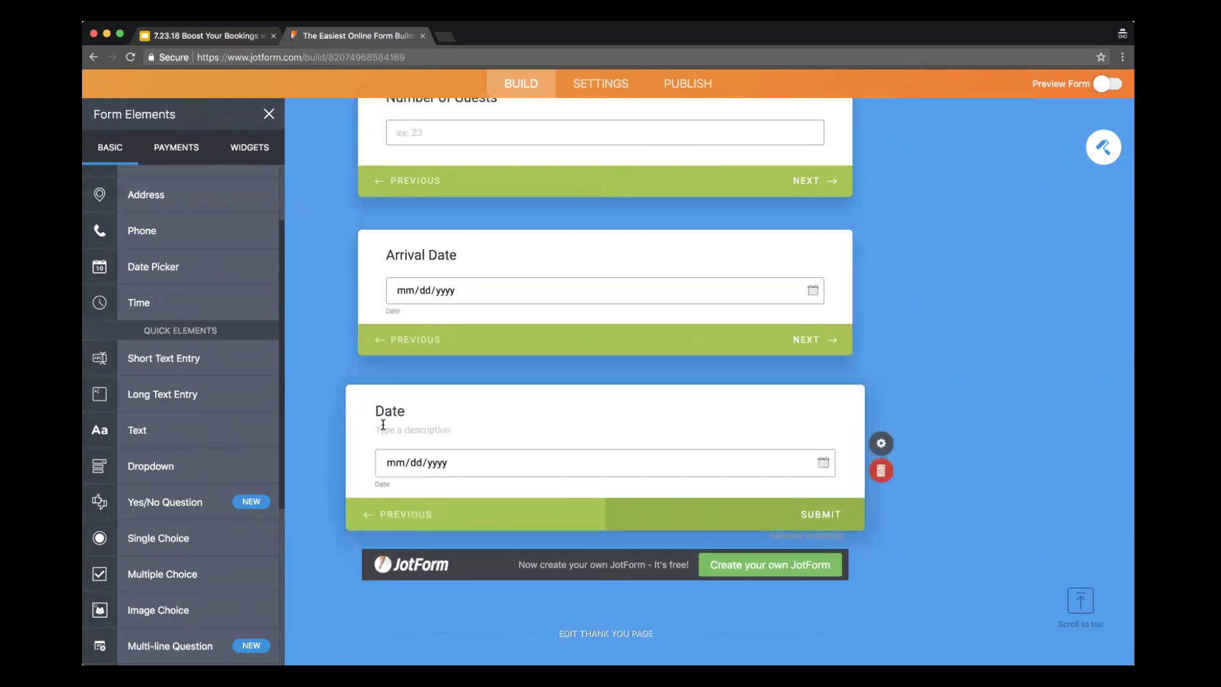
pyautogui.doubleClick(378, 411)
pyautogui.click(378, 410)
pyautogui.write('Departure')
# Add a Phone question and a Long Text Entry question titled "Special Requests" at the end of the form
pyautogui.scroll(2, 180, 303)
pyautogui.moveTo(180, 304); pyautogui.dragTo(430, 504)
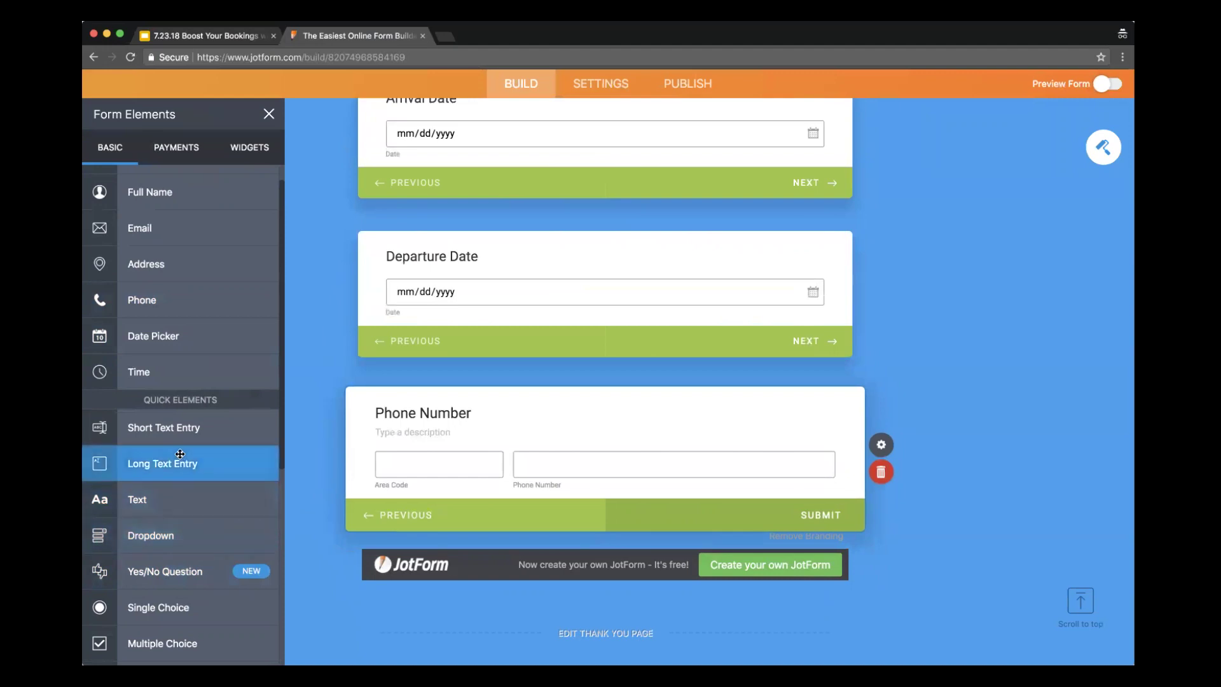
pyautogui.moveTo(180, 462); pyautogui.dragTo(616, 523)
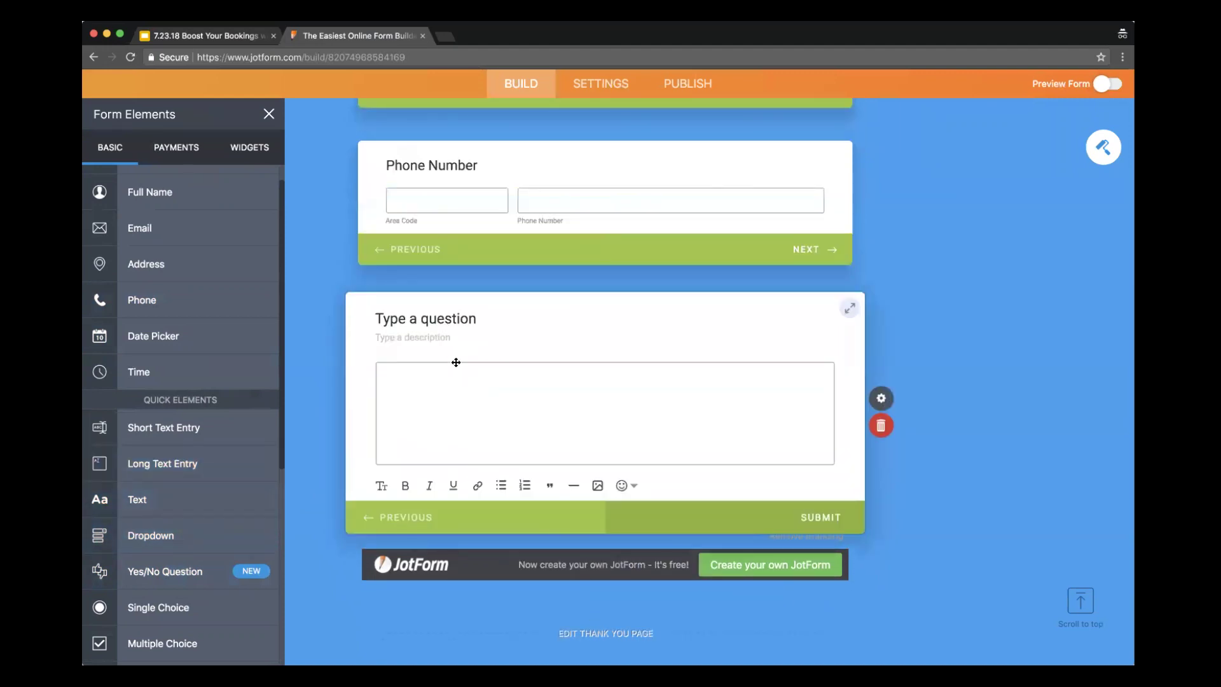
pyautogui.click(447, 323)
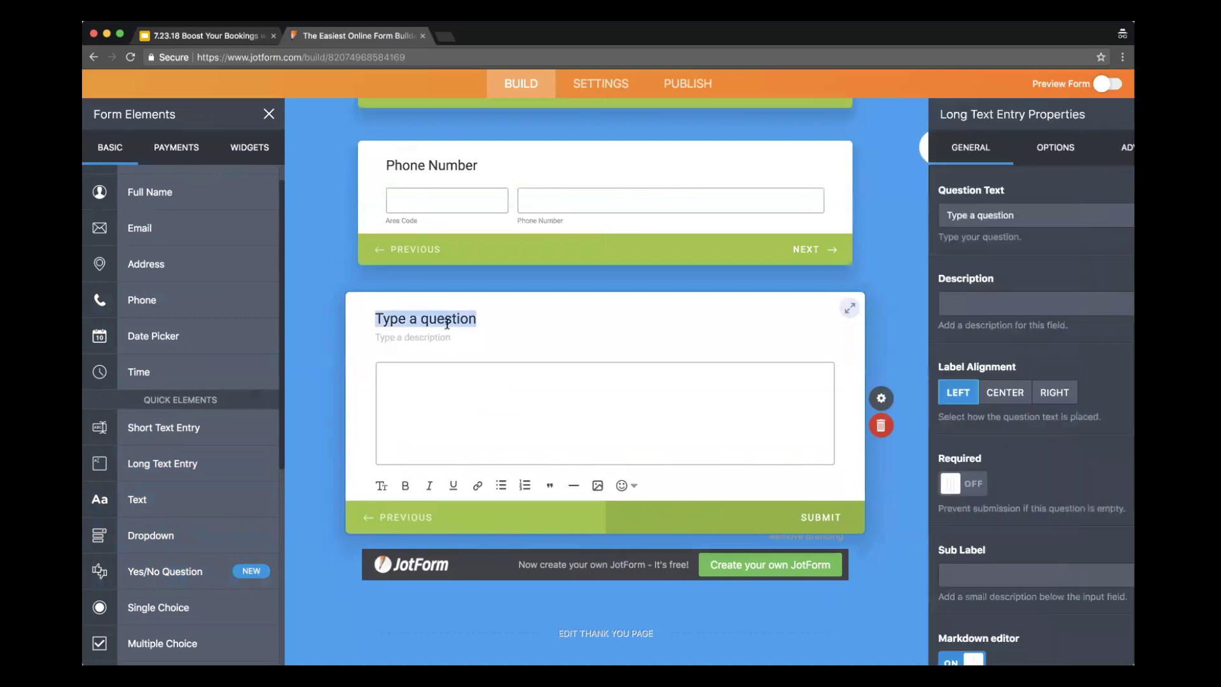
pyautogui.write('Spe')
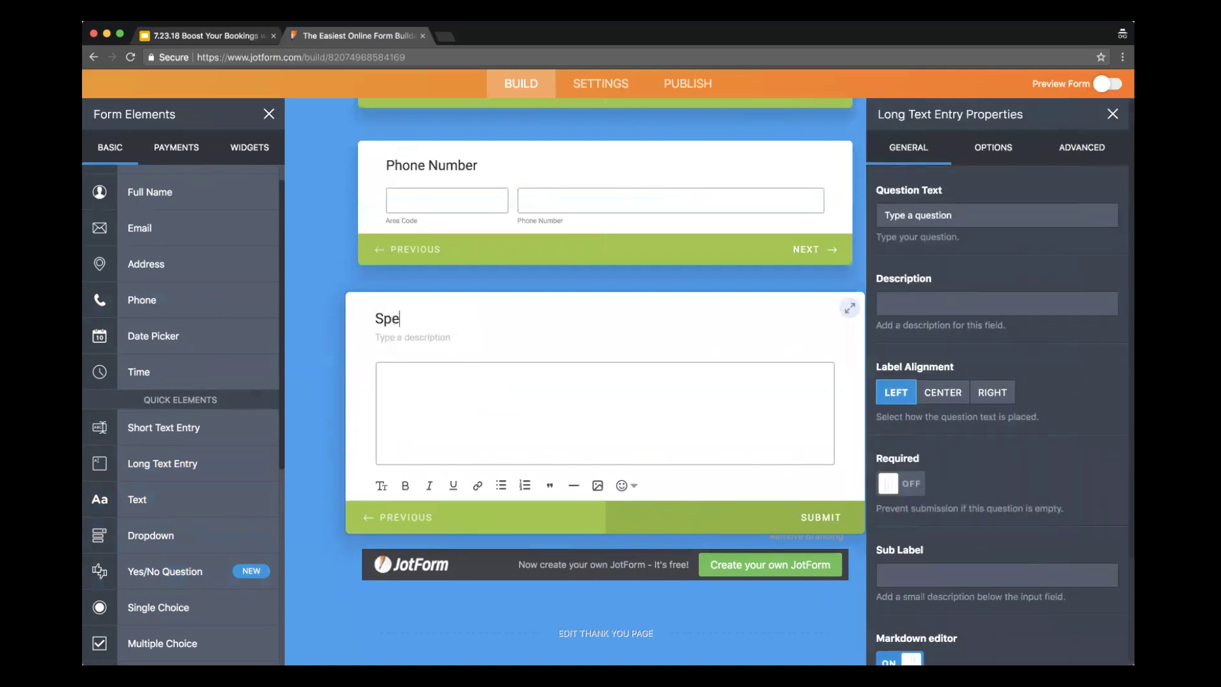
pyautogui.write('cial Requests')
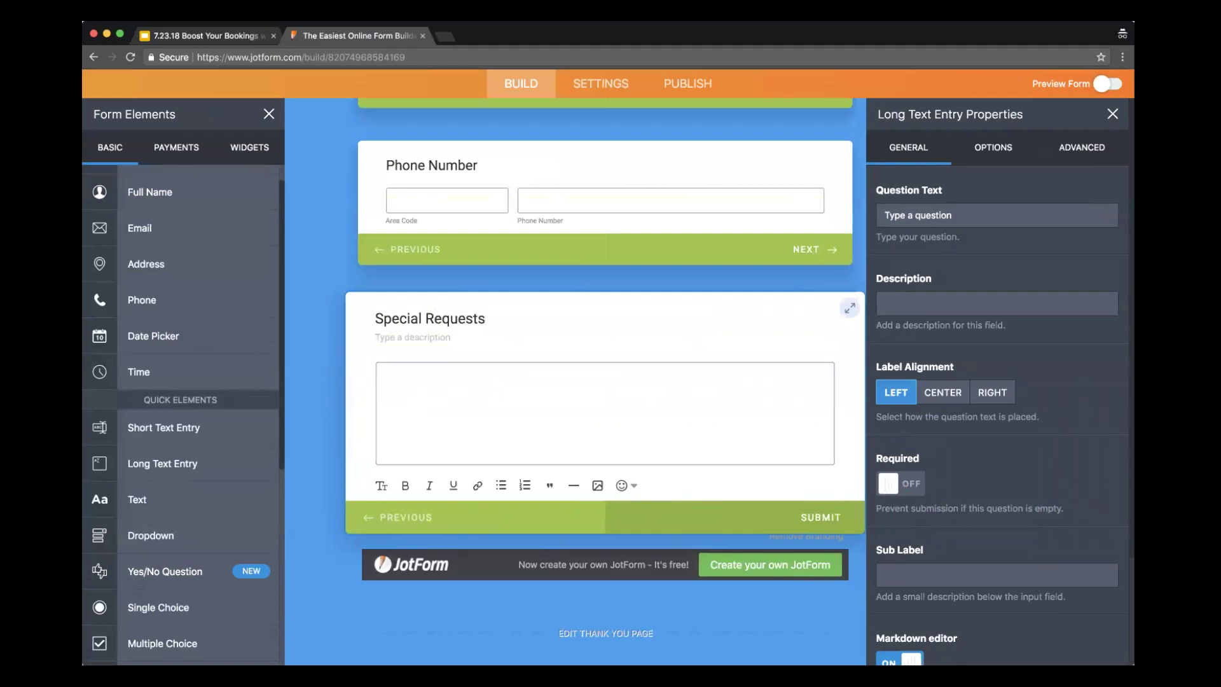
# Set the label alignment to Center and review the questions back to the start of the form
pyautogui.click(942, 392)
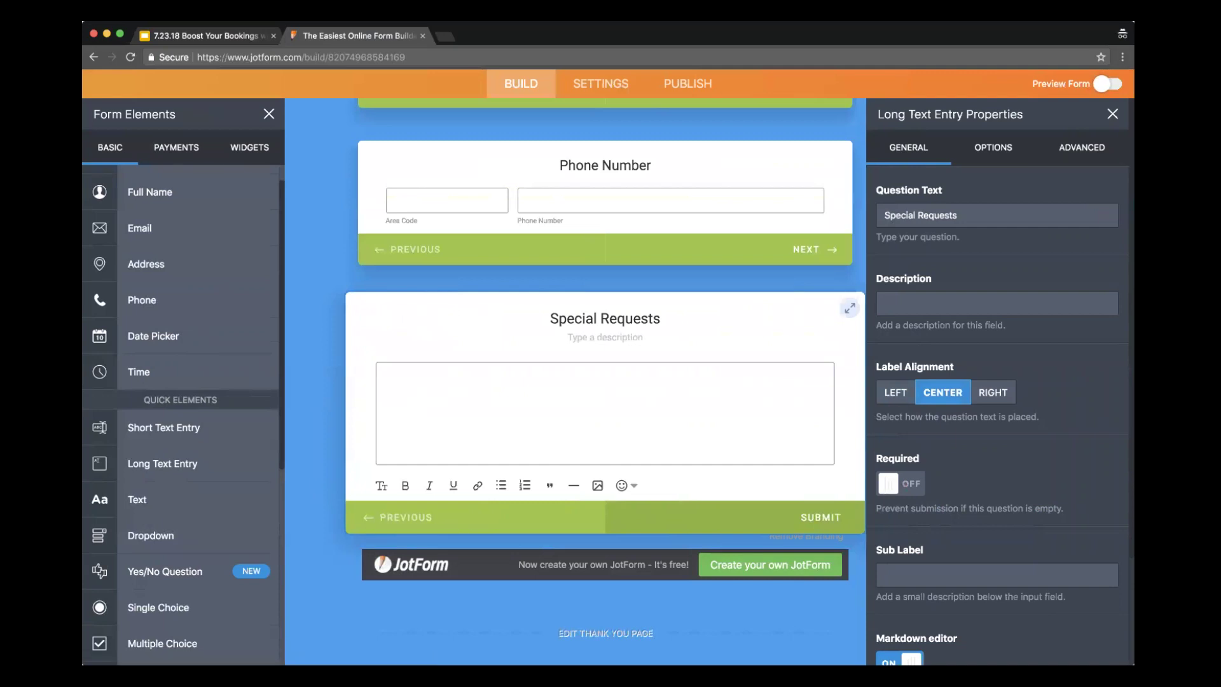
pyautogui.click(774, 285)
pyautogui.scroll(5, 774, 285)
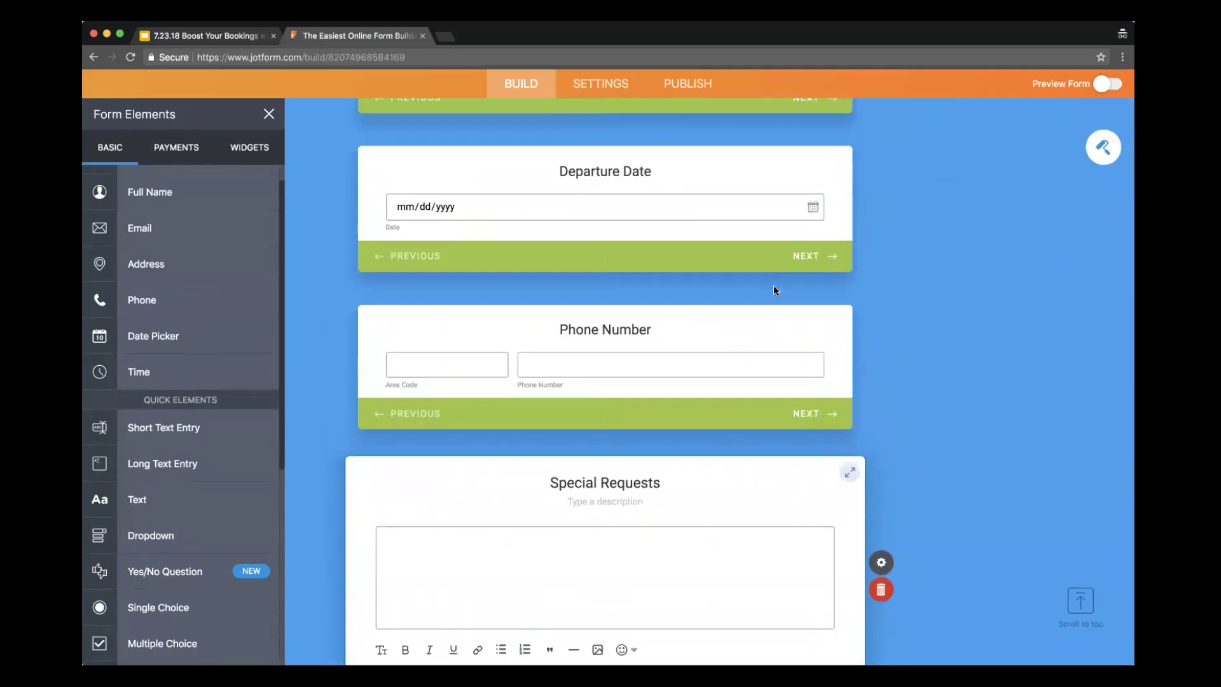
pyautogui.scroll(10, 773, 285)
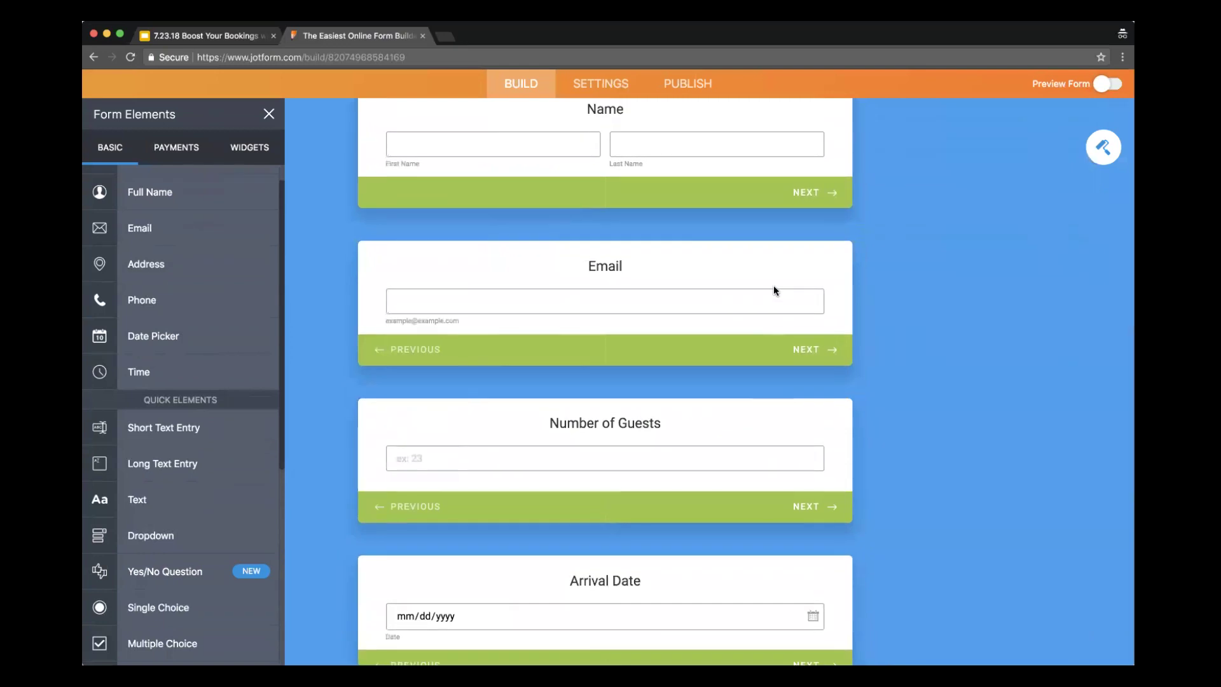
pyautogui.scroll(2, 774, 290)
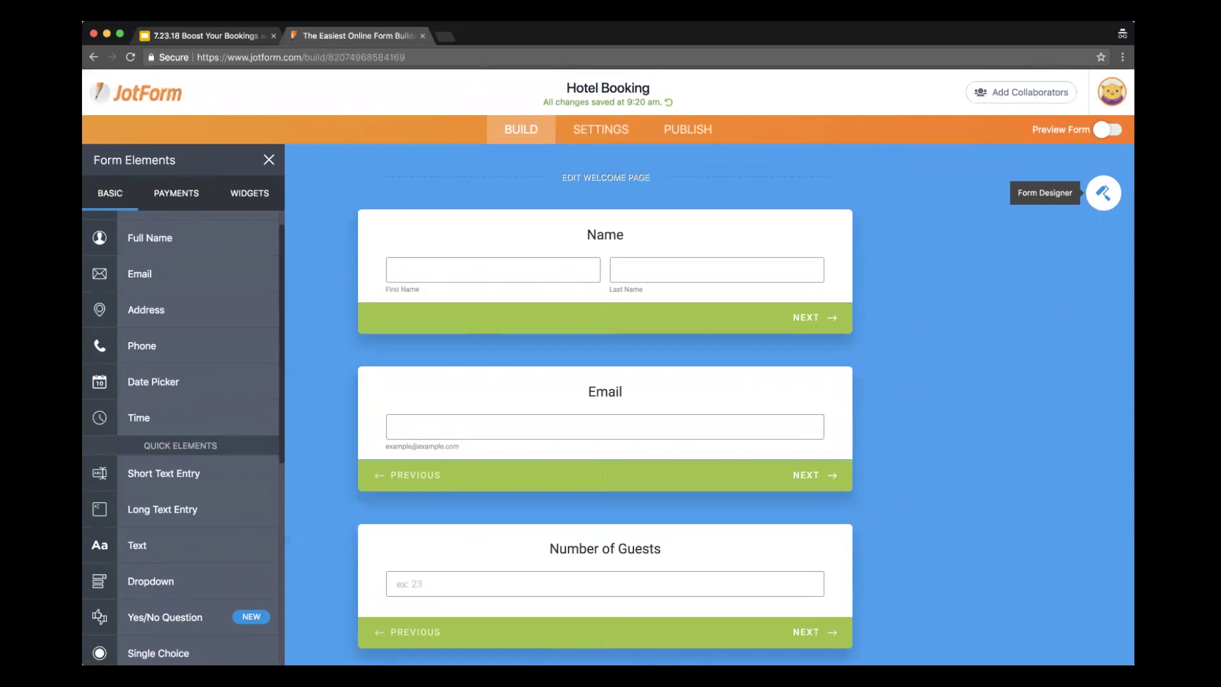
# Try the red, dark and lime color themes in the Form Designer and apply the gray theme with slate buttons
pyautogui.click(1103, 192)
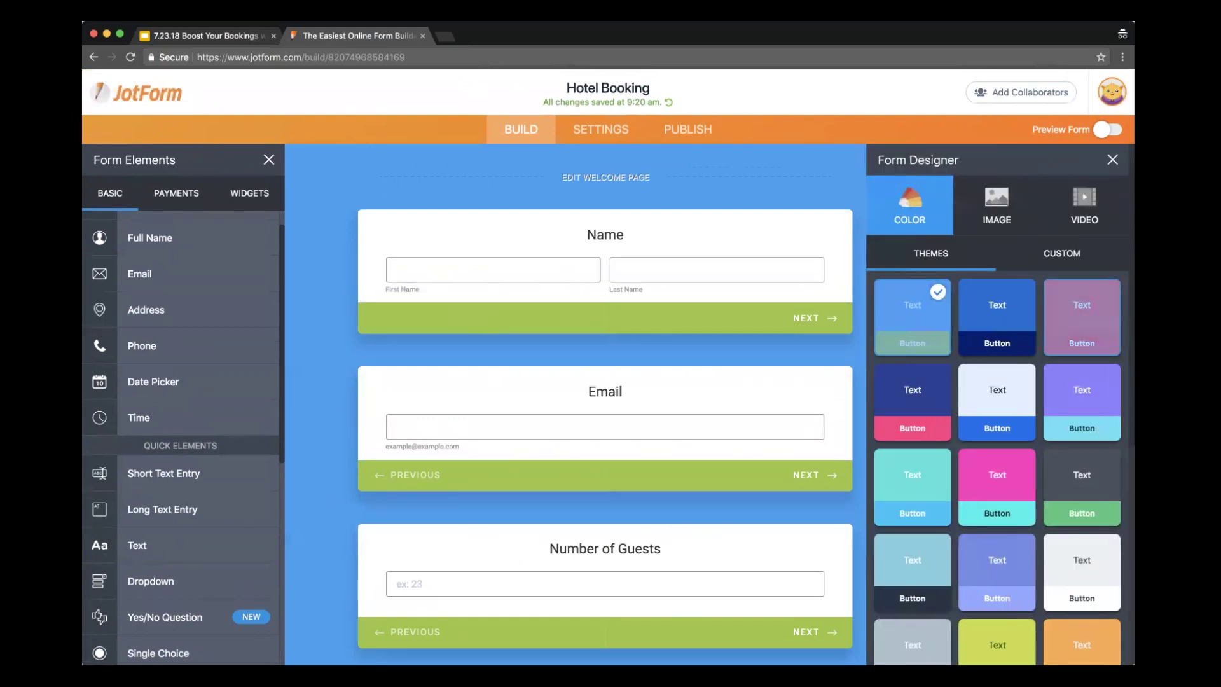
pyautogui.click(1082, 317)
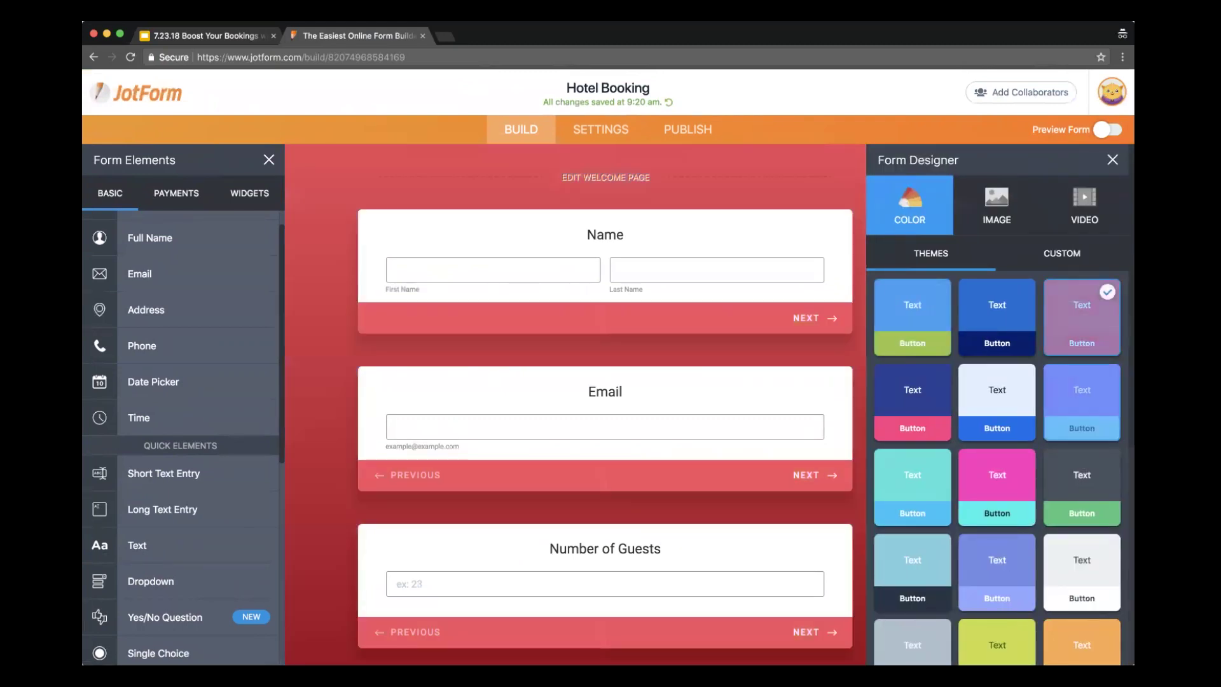
pyautogui.click(1082, 487)
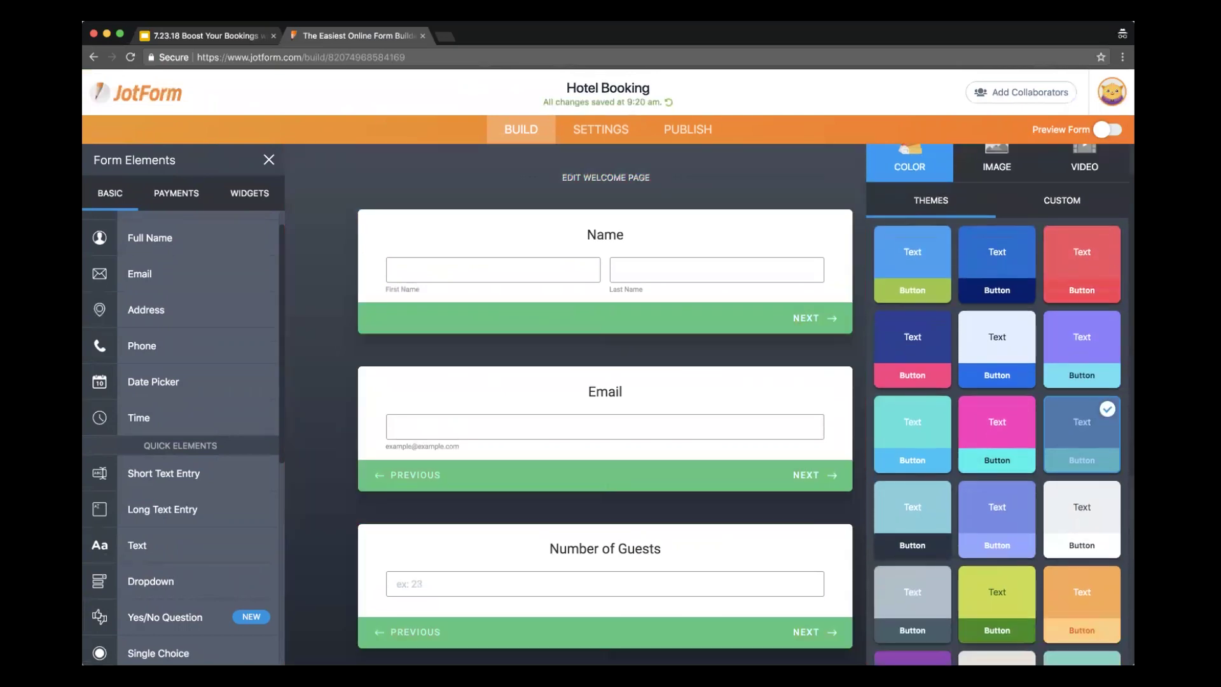
pyautogui.scroll(-3, 997, 404)
pyautogui.click(997, 528)
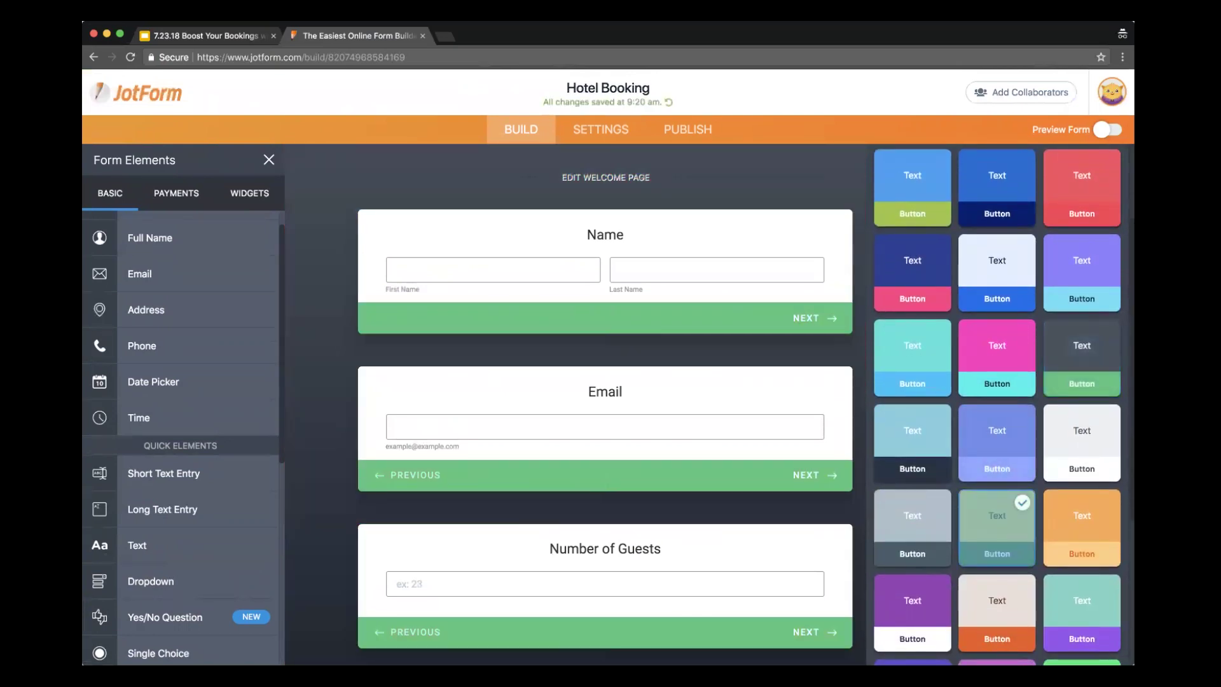
pyautogui.click(913, 528)
# Preview the Job Application image theme and the Boats Maze video theme, and switch back to the color theme
pyautogui.scroll(2, 998, 445)
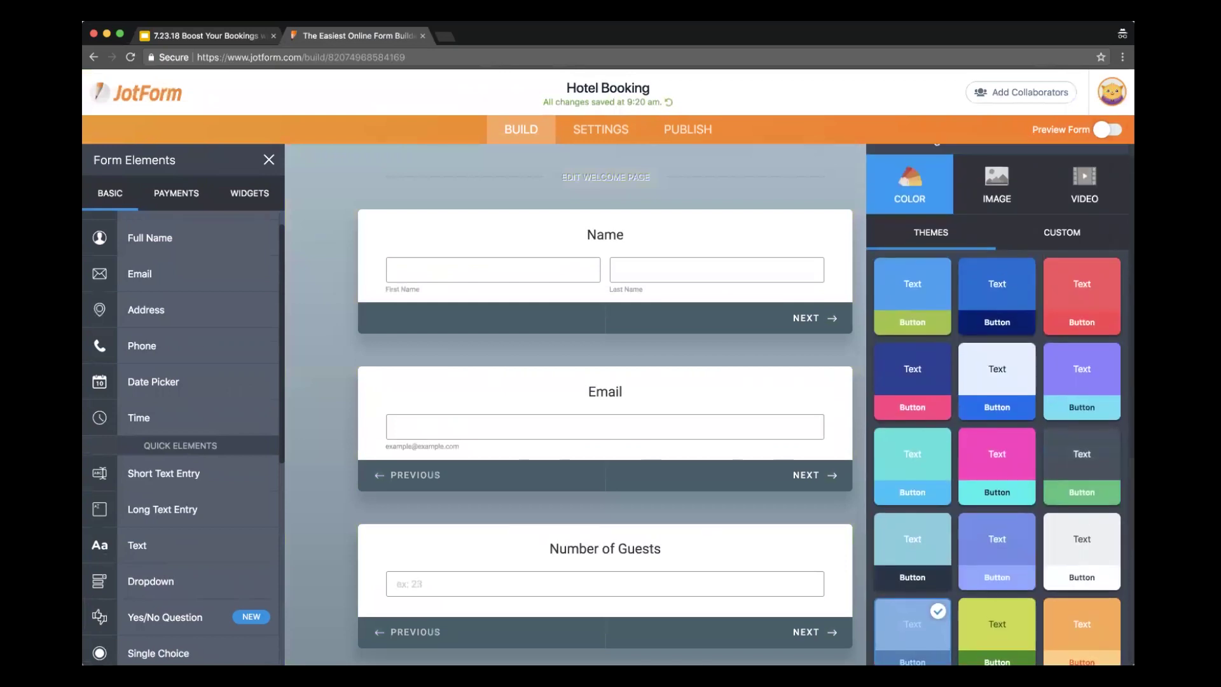
pyautogui.click(997, 197)
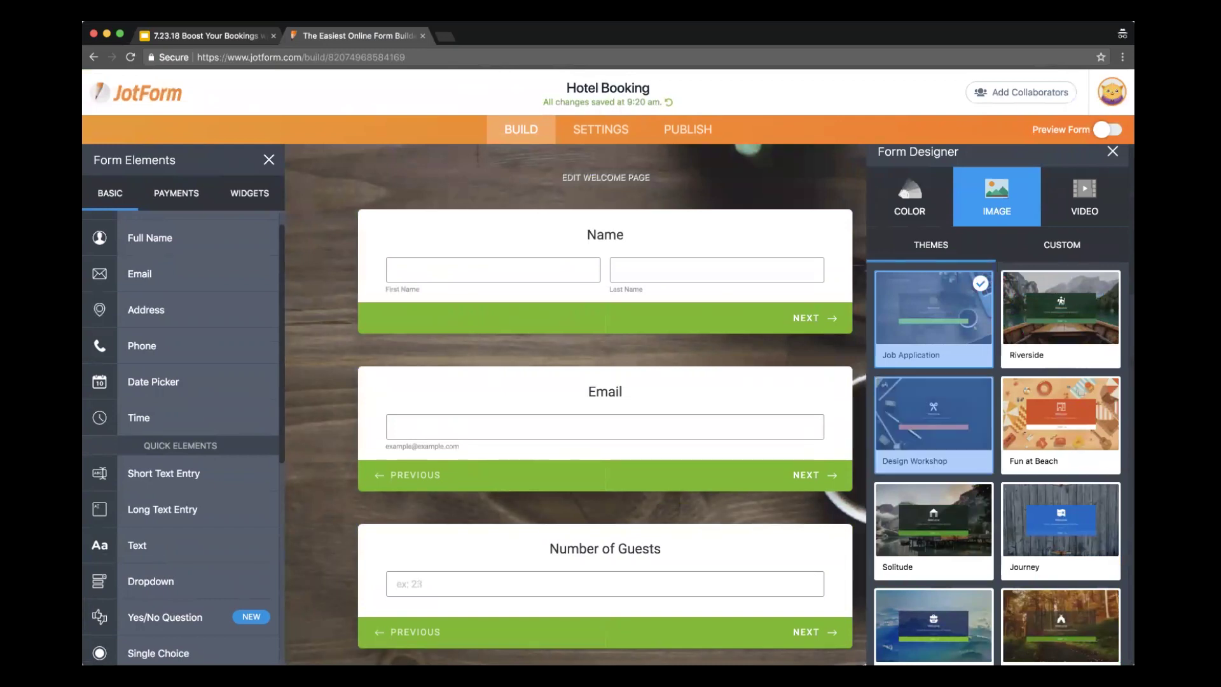
pyautogui.scroll(-2, 934, 433)
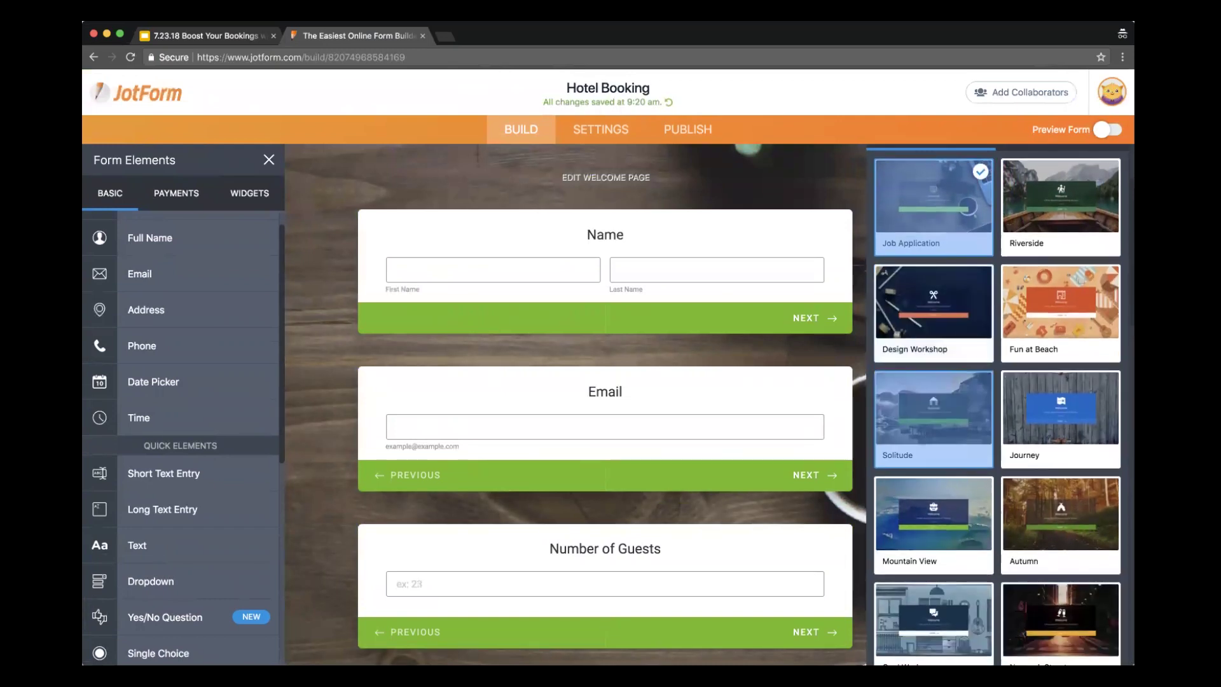
pyautogui.scroll(3, 934, 432)
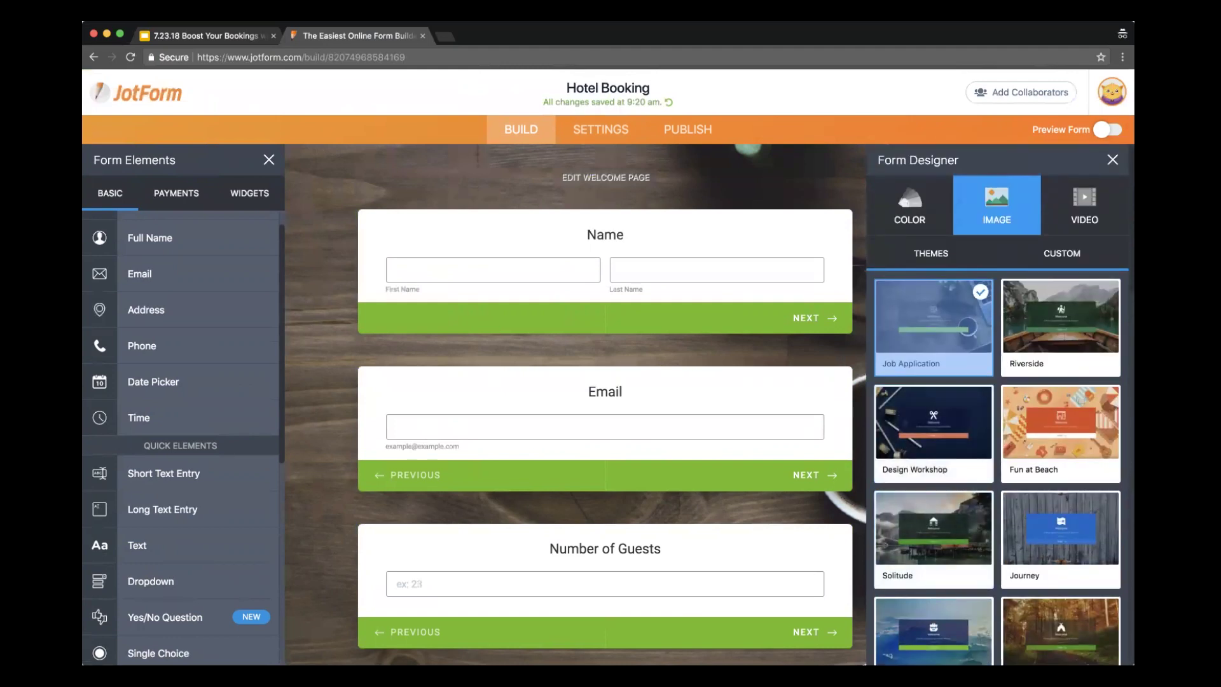
pyautogui.click(1085, 205)
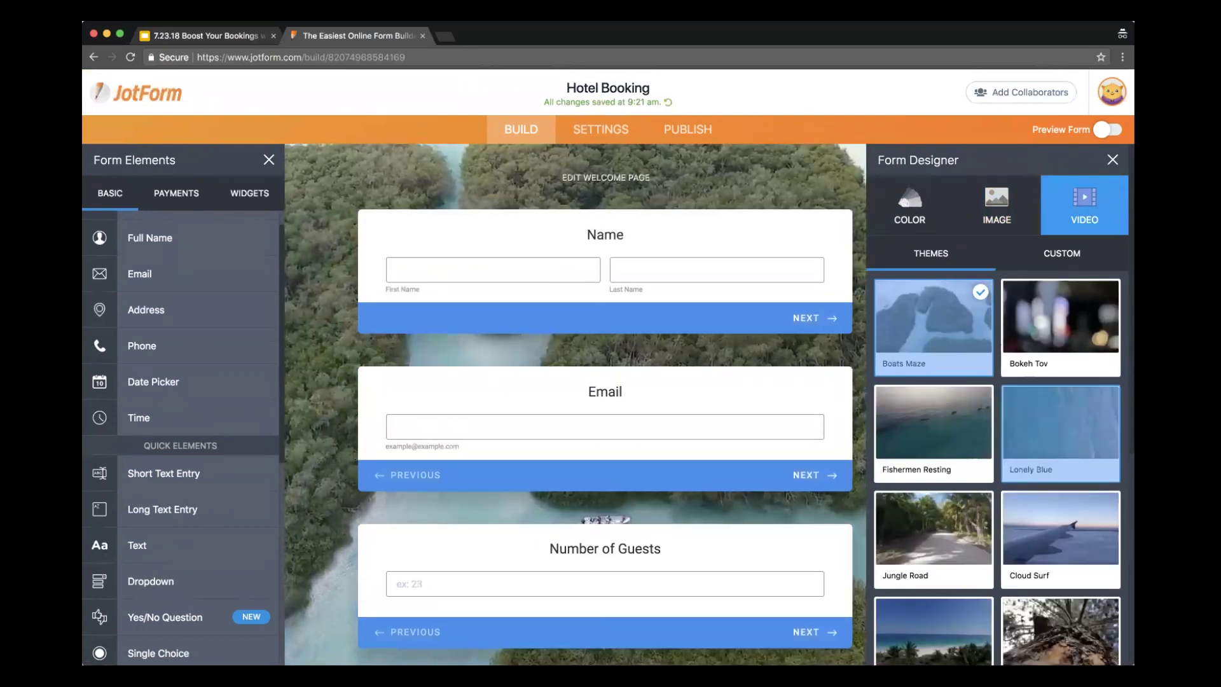
pyautogui.scroll(-2, 1061, 433)
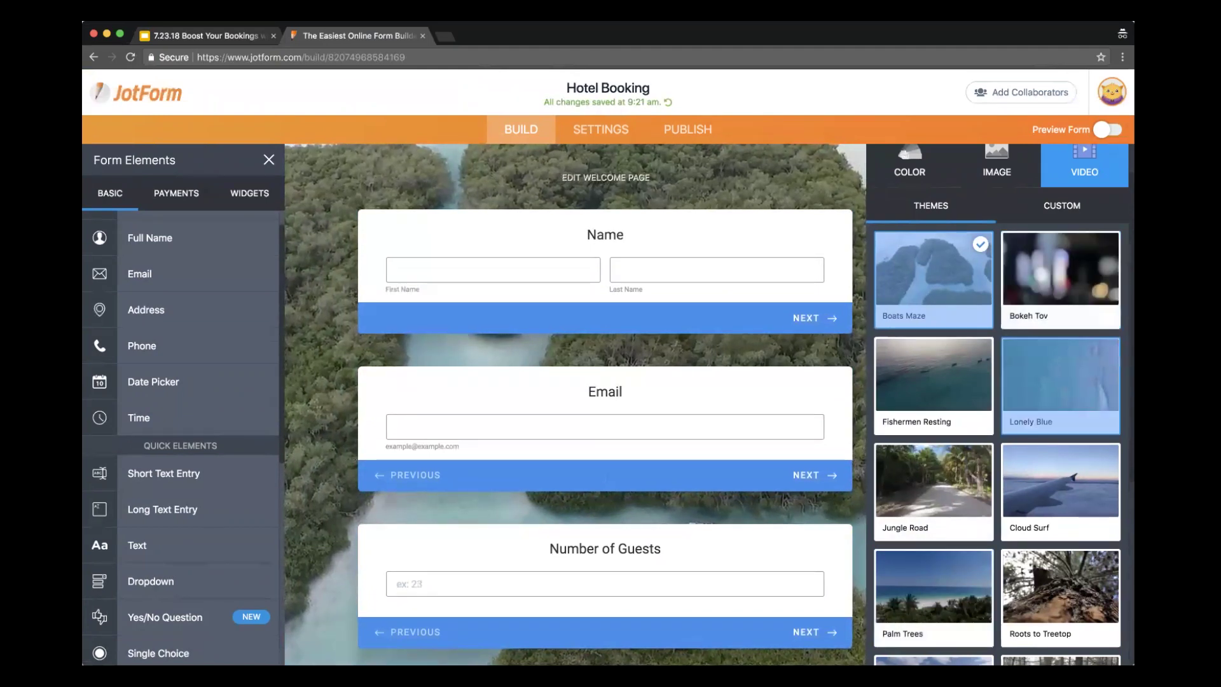
pyautogui.scroll(2, 908, 215)
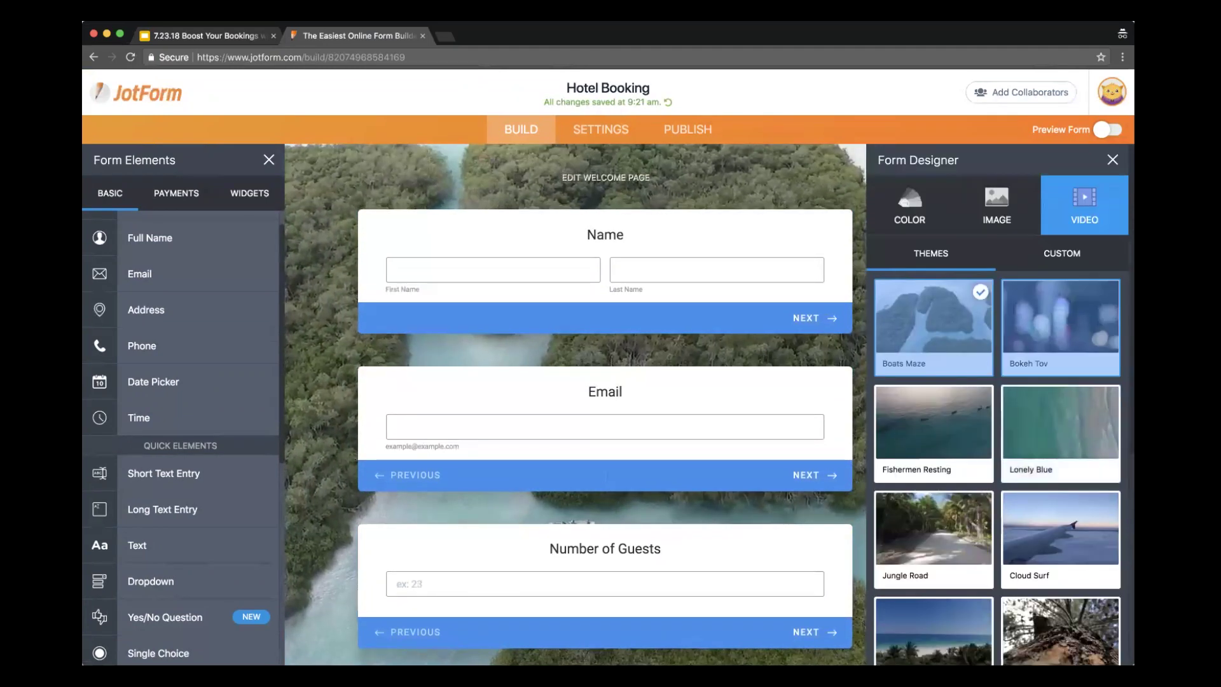
pyautogui.click(908, 215)
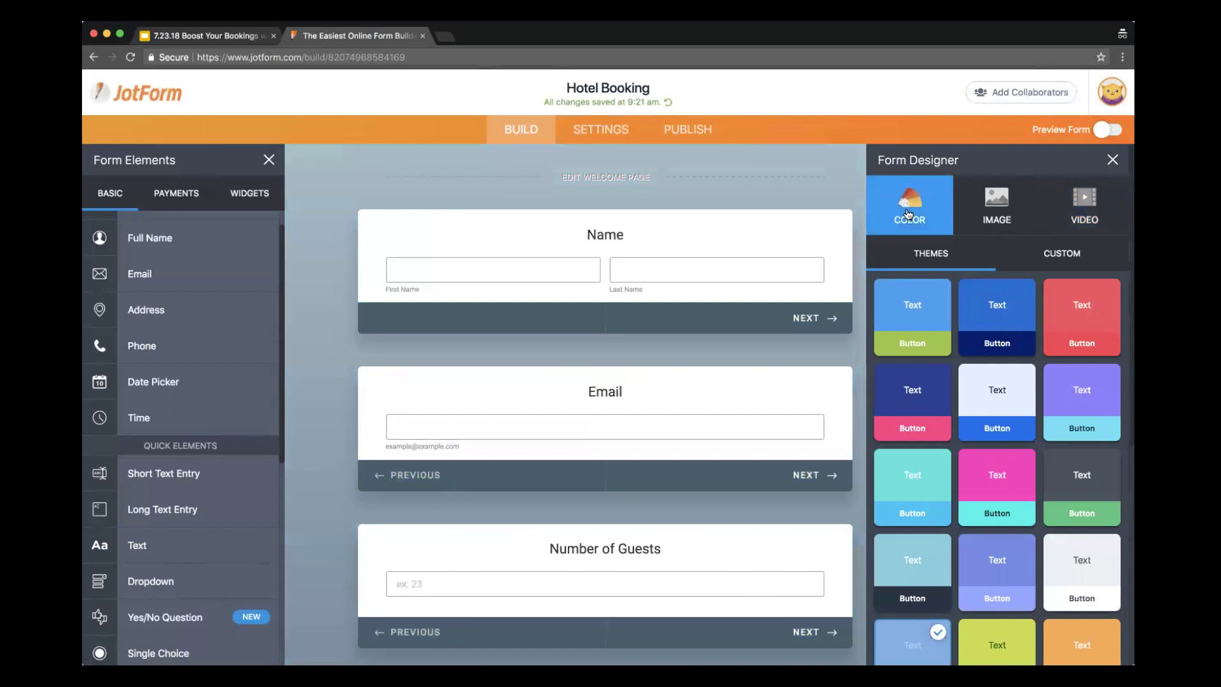
# Browse the color themes and apply the purple theme with light blue buttons to the form
pyautogui.scroll(-5, 997, 405)
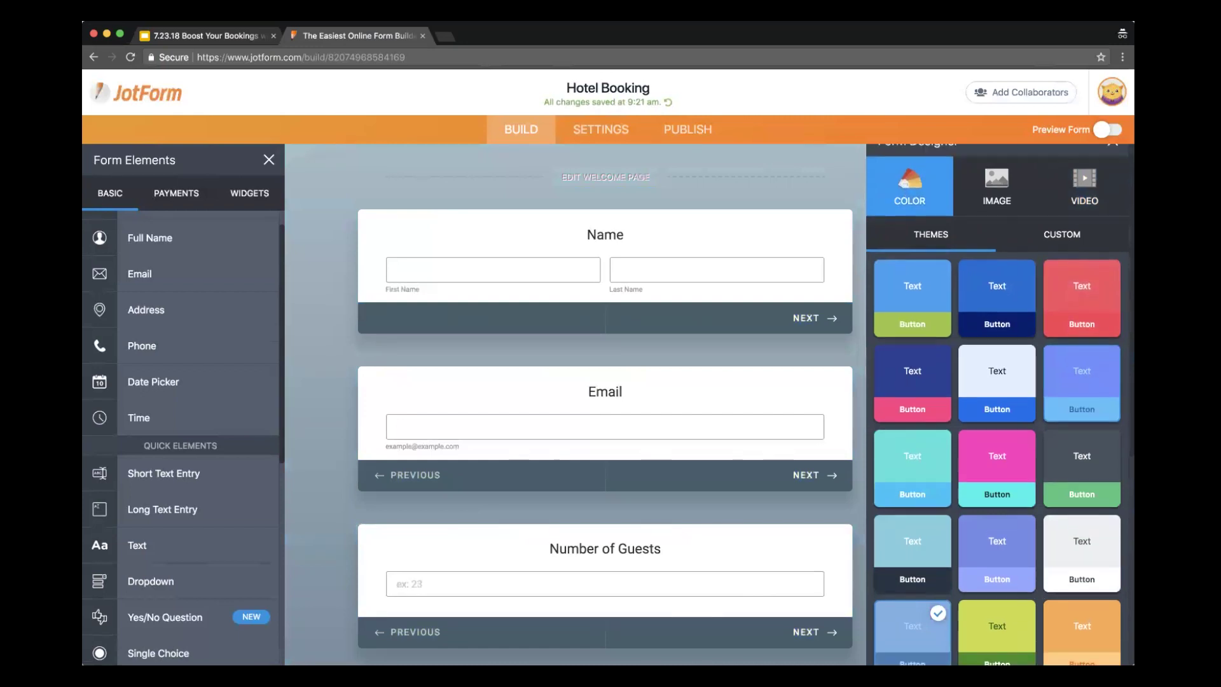
pyautogui.scroll(-1, 997, 405)
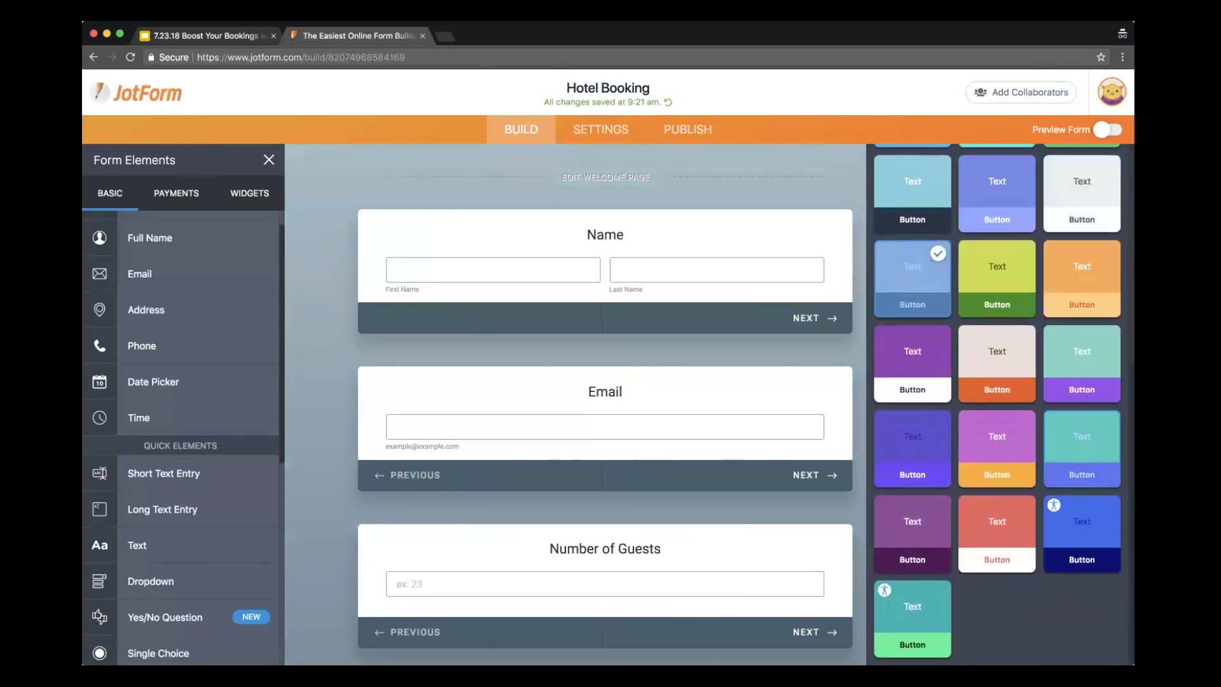
pyautogui.scroll(5, 997, 404)
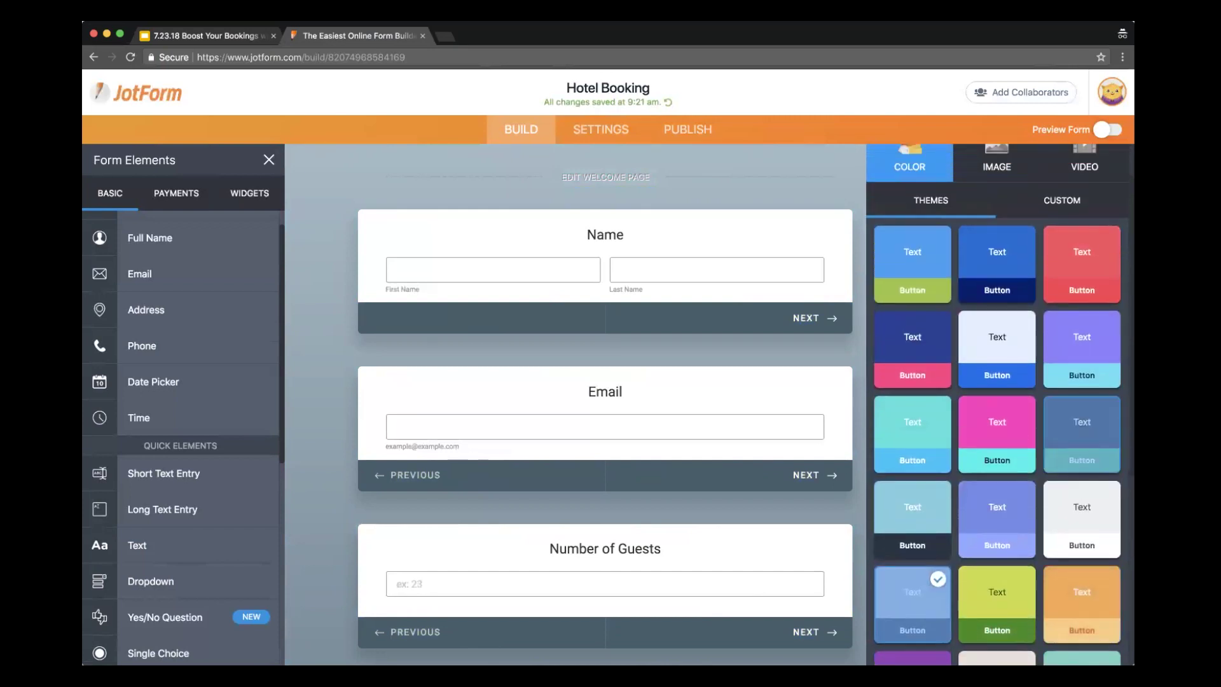
pyautogui.click(1081, 349)
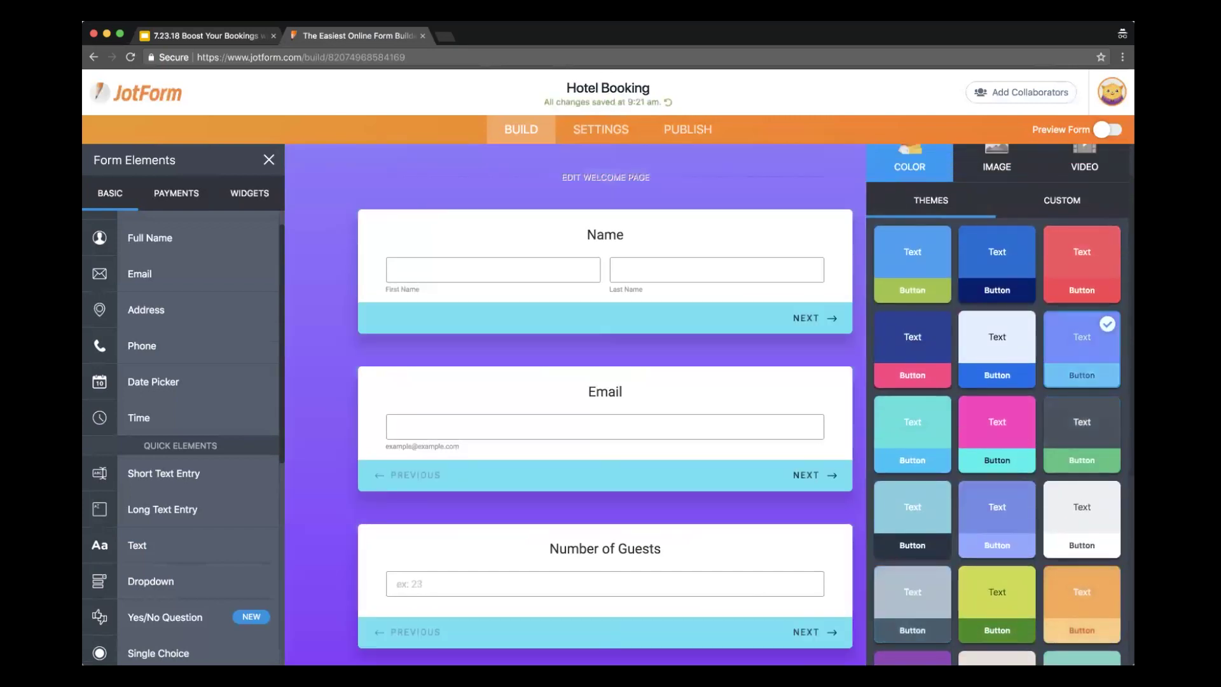
# Open the form's welcome page for editing and change its heading to "Welcome to my hotel booking form"
pyautogui.click(634, 183)
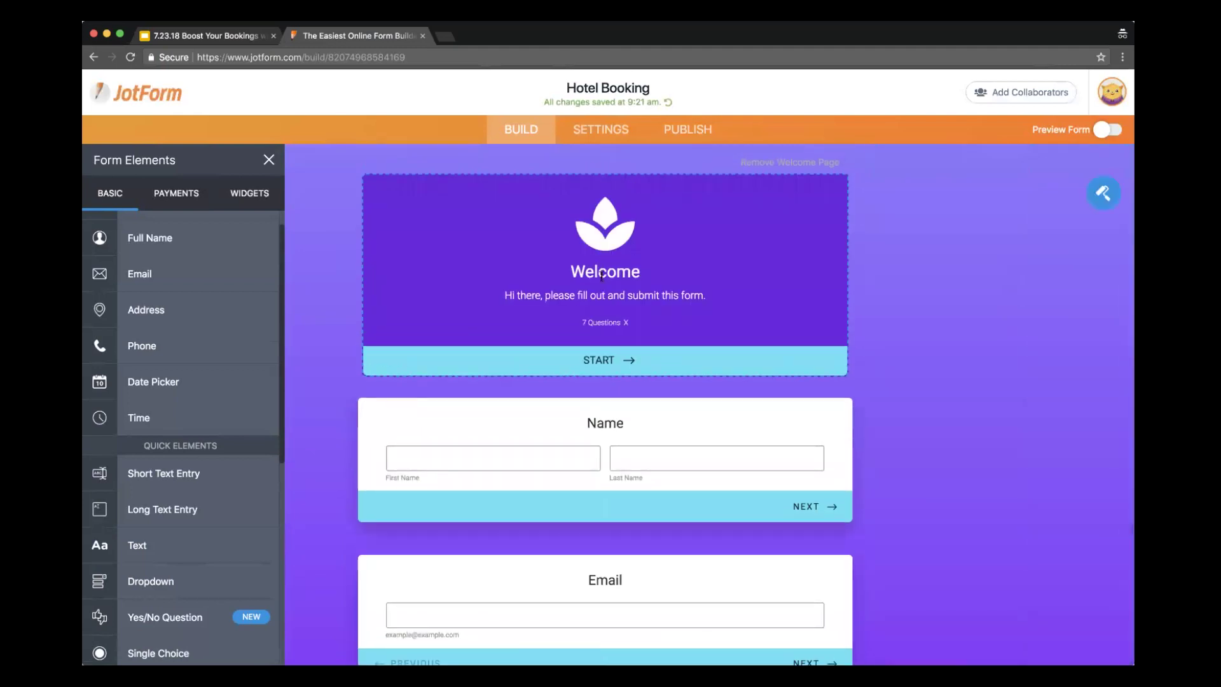
pyautogui.click(649, 276)
pyautogui.write('to ')
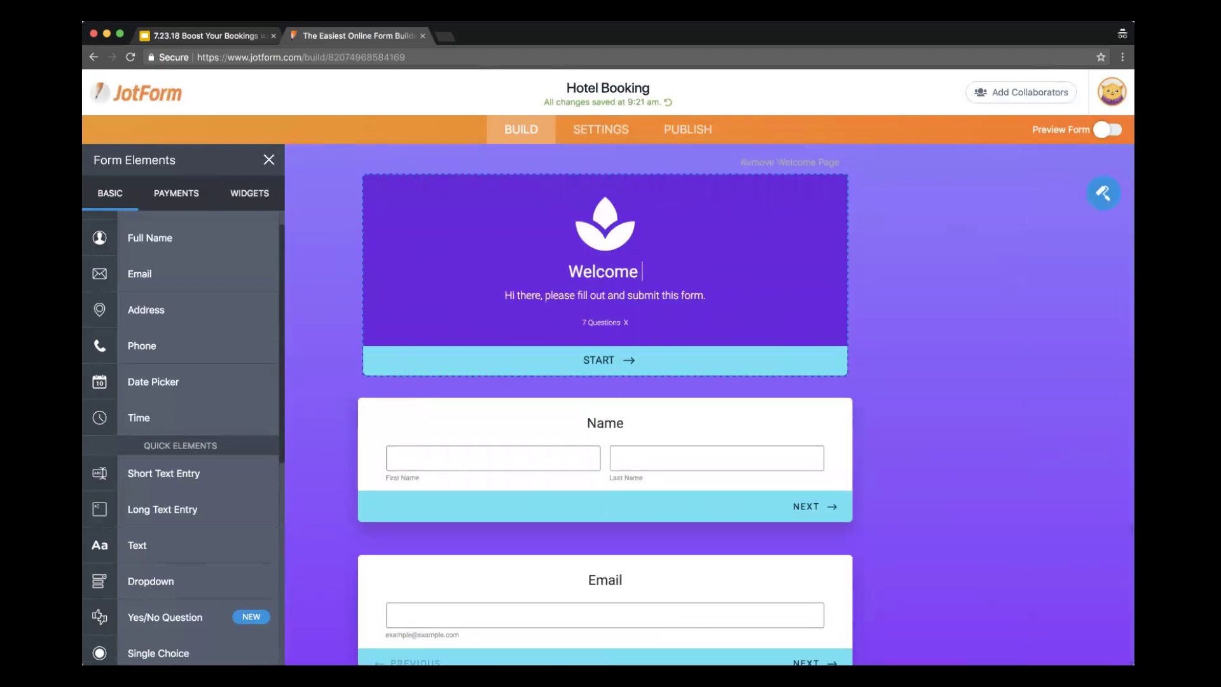
pyautogui.write('my')
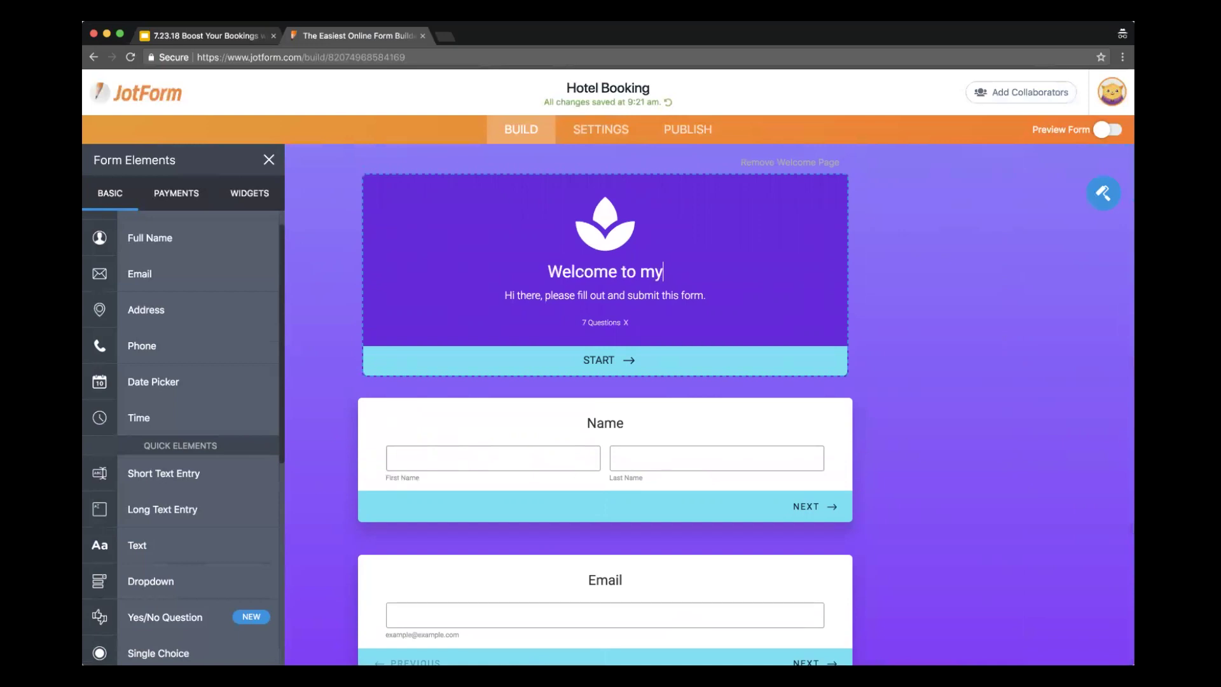
pyautogui.write(' hote')
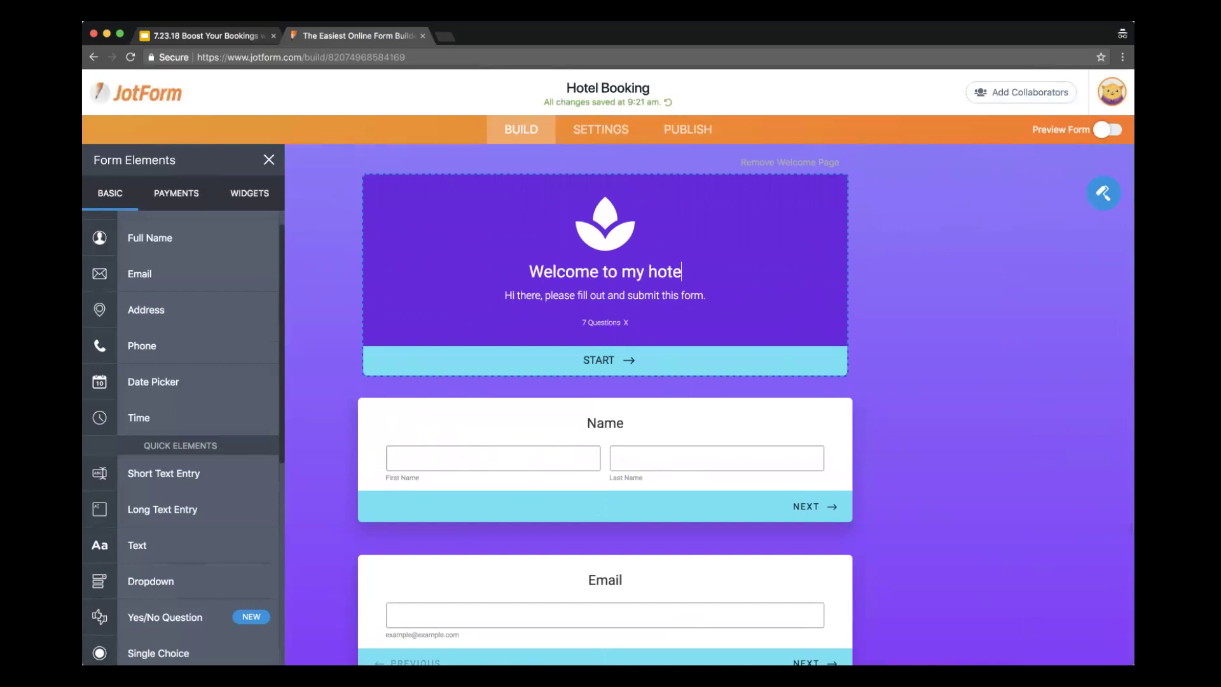
pyautogui.write('l booking fr')
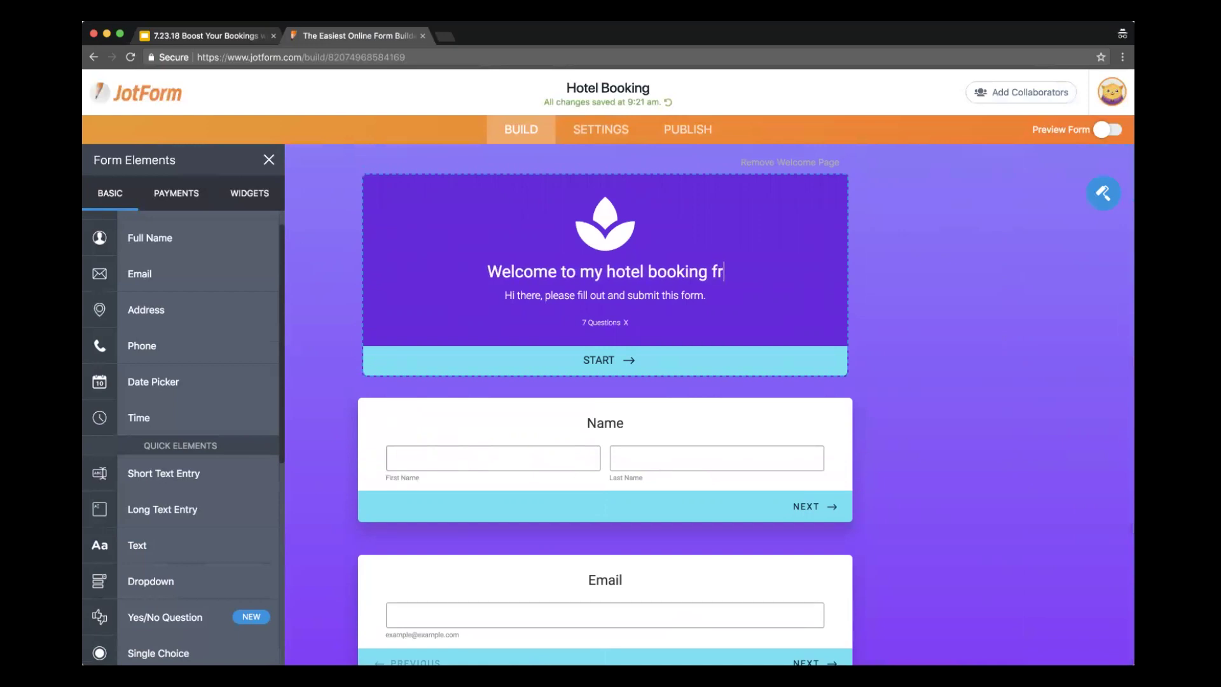
pyautogui.press('BackSpace')
pyautogui.write('orm')
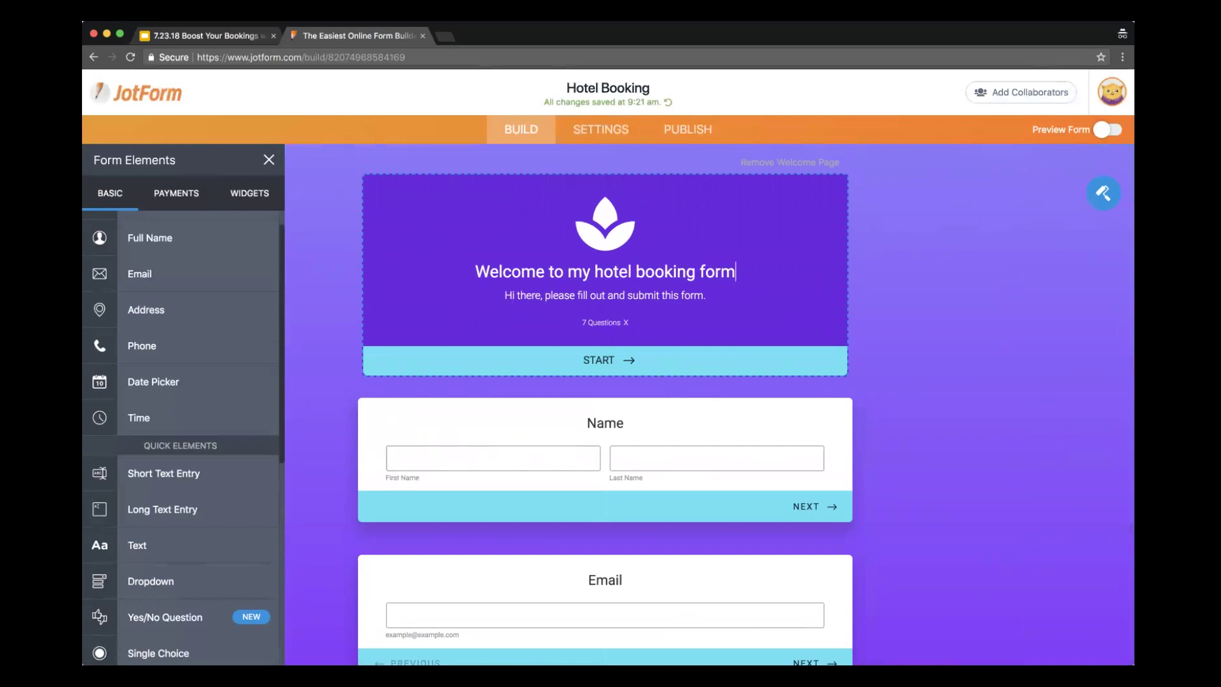
# Open the published form from its direct link in a new tab, start it and advance to the Email question
pyautogui.click(687, 130)
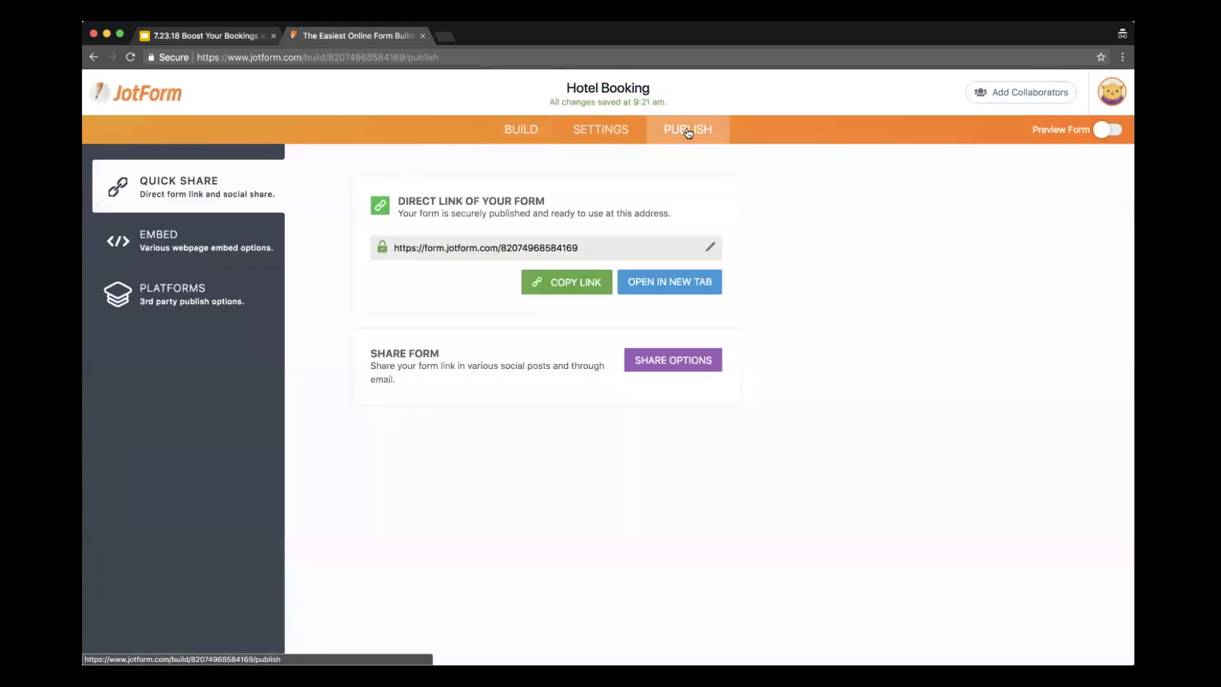
pyautogui.click(695, 279)
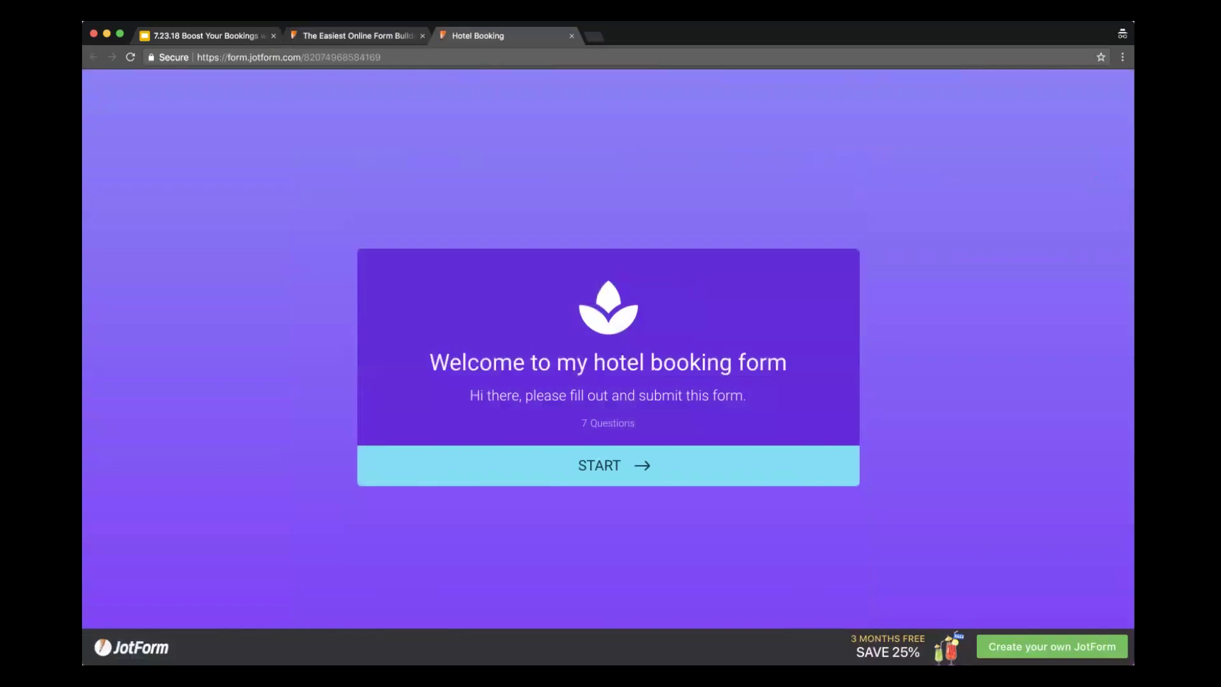
pyautogui.click(644, 465)
pyautogui.click(830, 411)
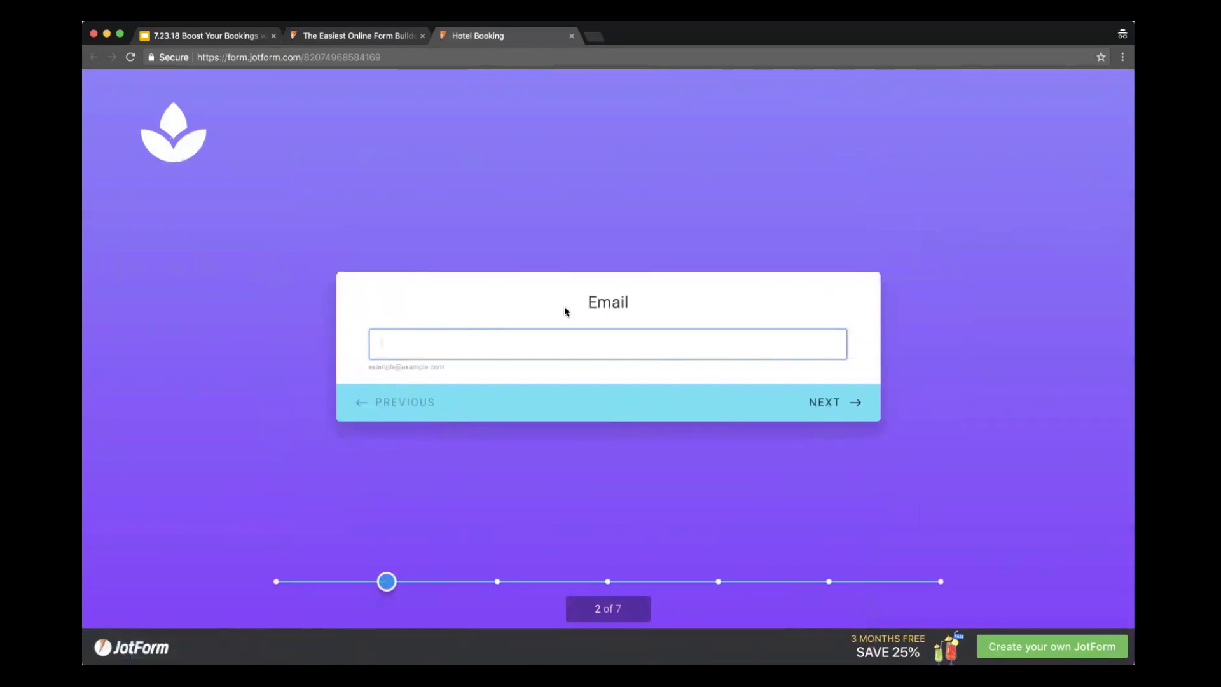
# Switch to Integromat and create a new scenario from the template combining JotForm submissions, Invoice Ninja invoices and a Mailchimp list
pyautogui.press('super+Tab')
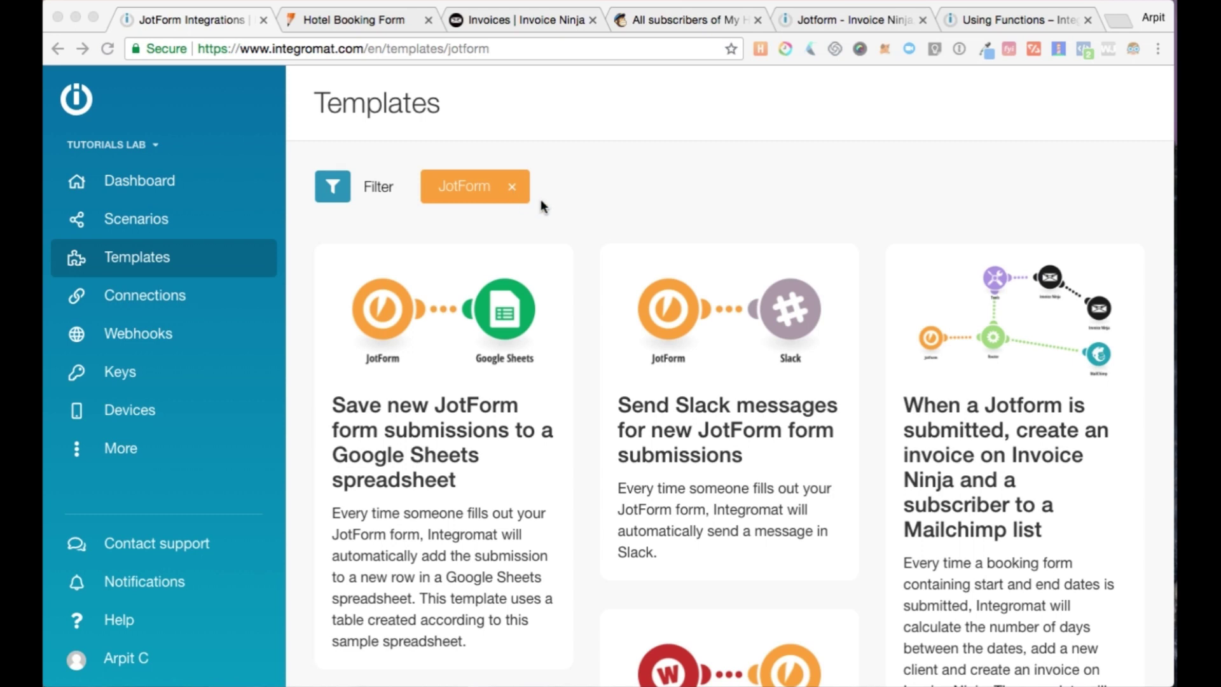
pyautogui.scroll(-3, 788, 218)
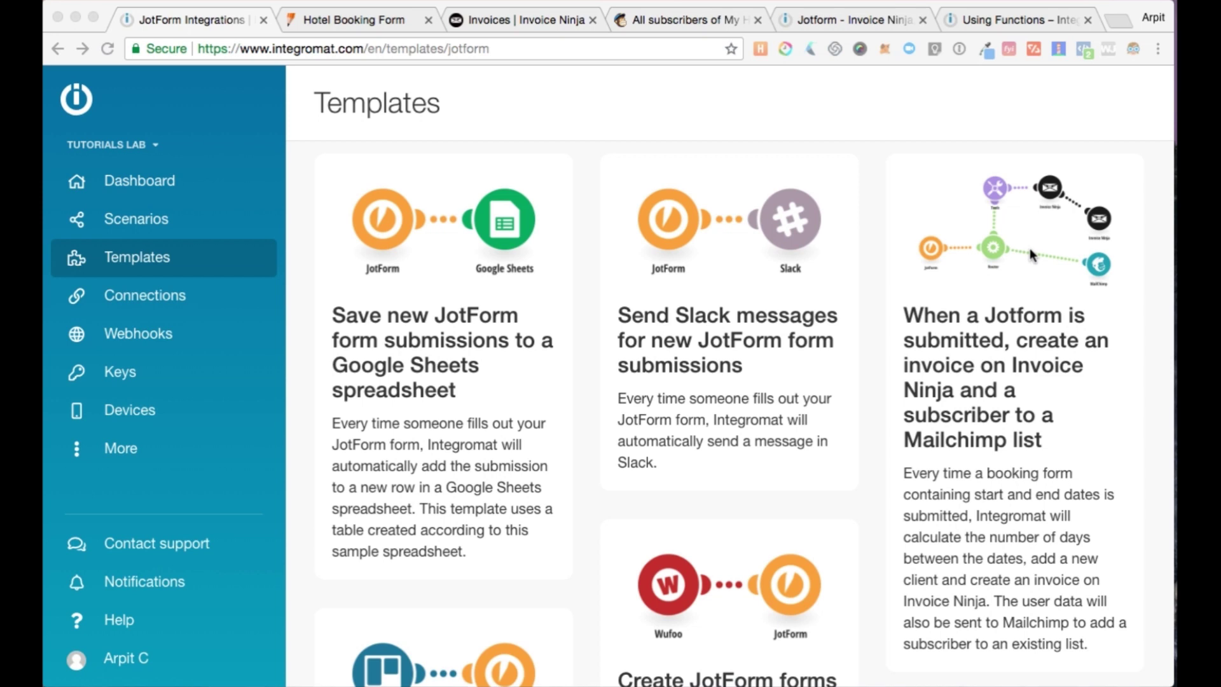
pyautogui.click(1003, 293)
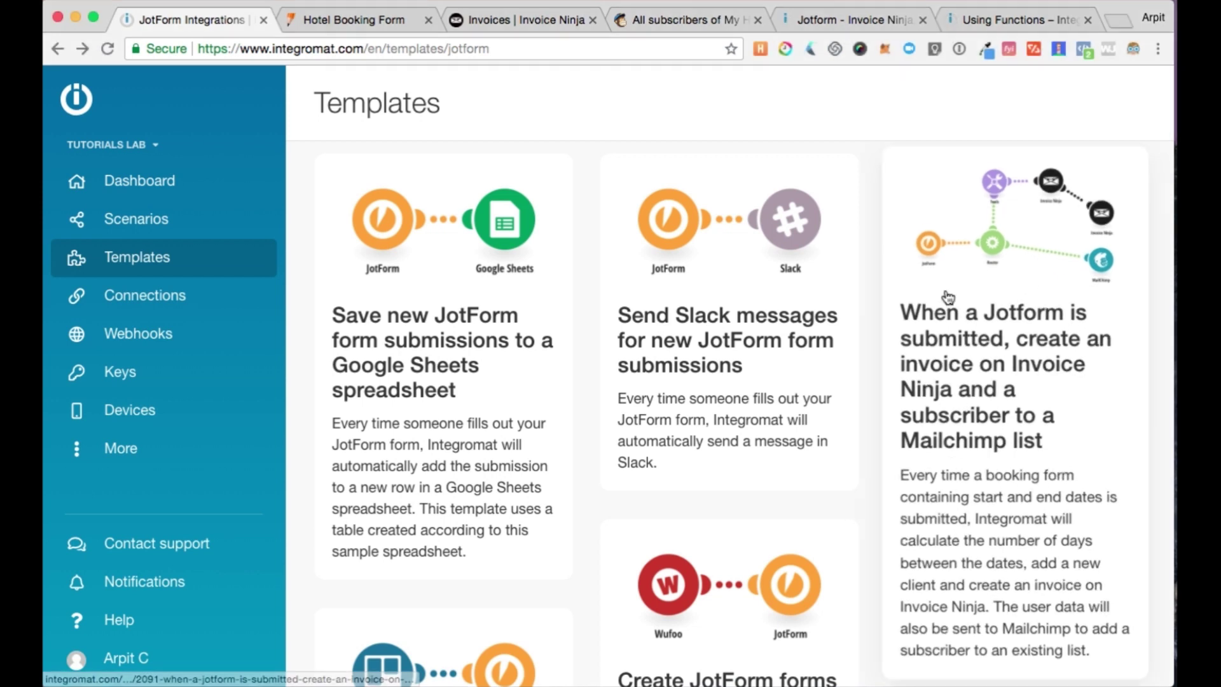
pyautogui.click(948, 297)
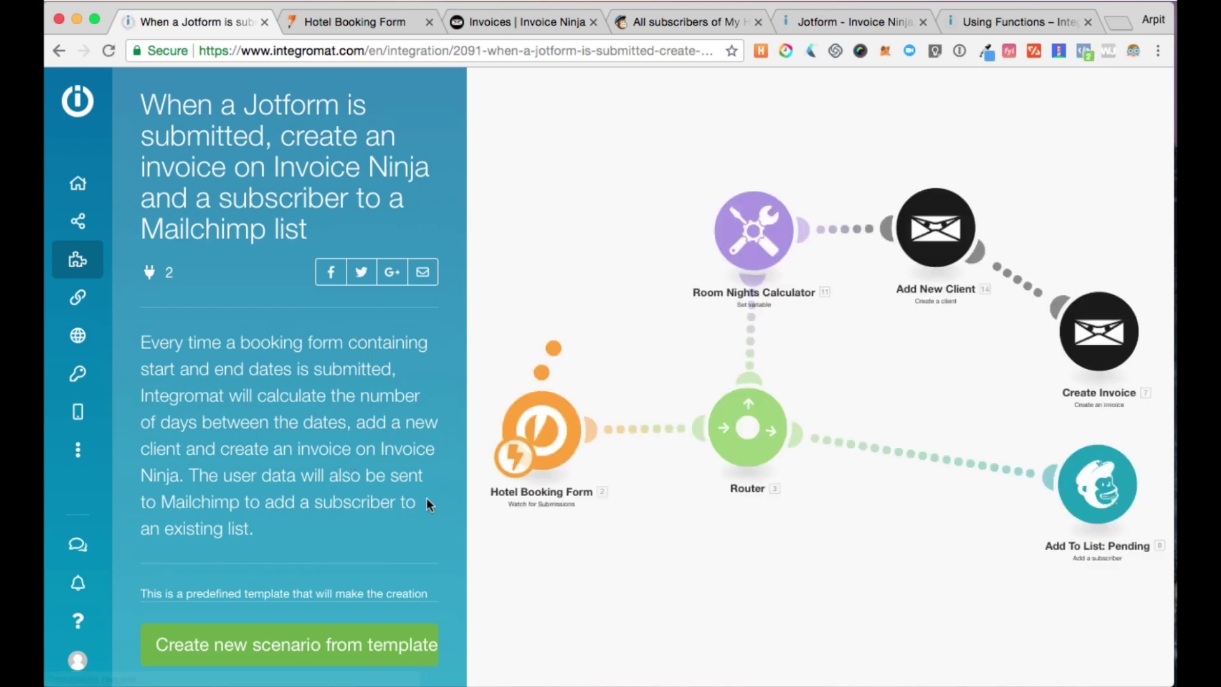
pyautogui.click(248, 649)
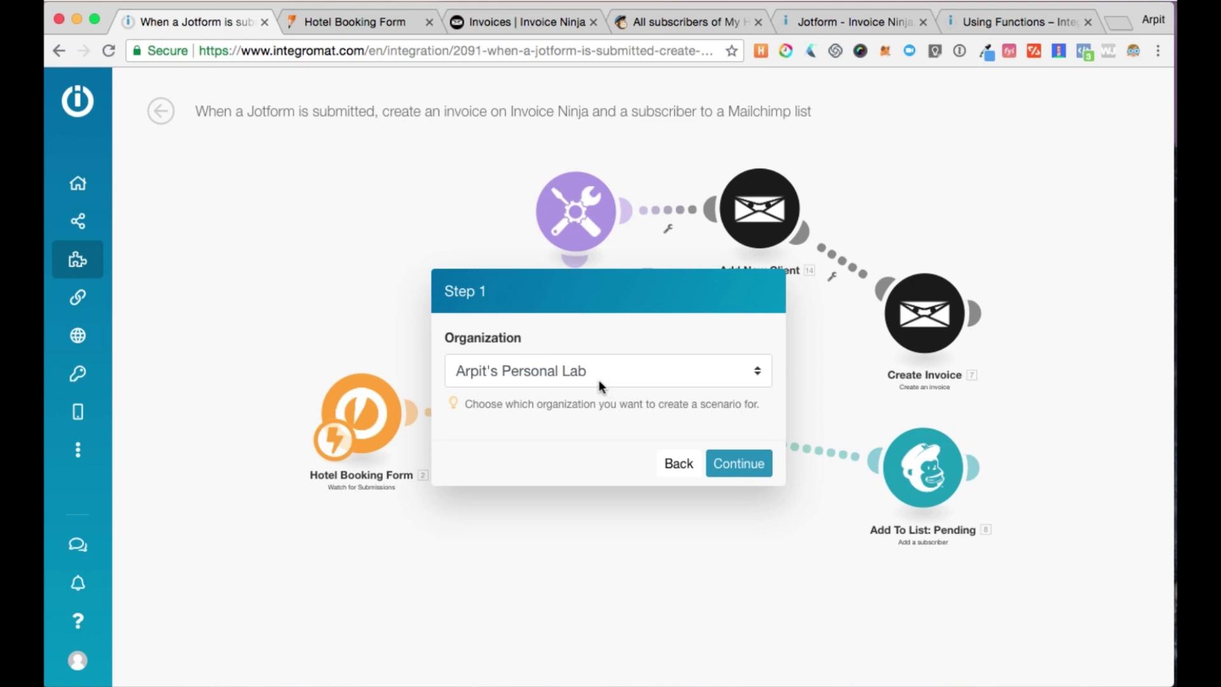
# Choose the organization for the new scenario and select the Hotel Booking Form webhook for its JotForm trigger
pyautogui.click(597, 380)
pyautogui.click(500, 427)
pyautogui.click(712, 466)
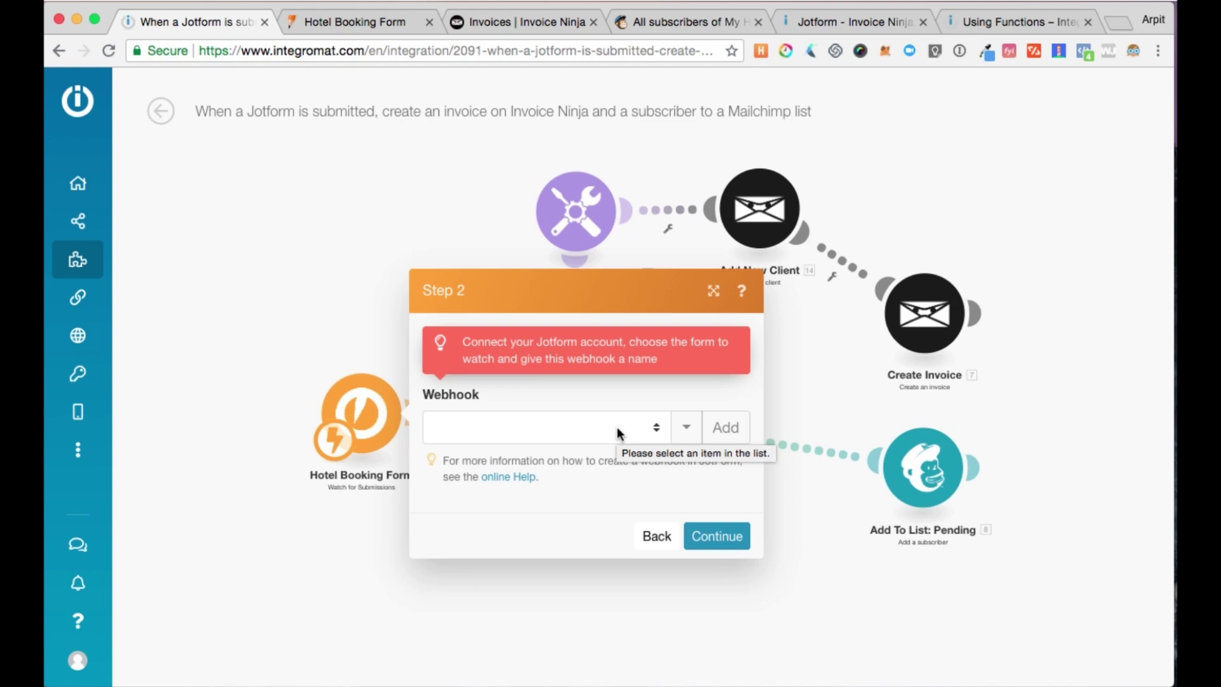
pyautogui.click(617, 433)
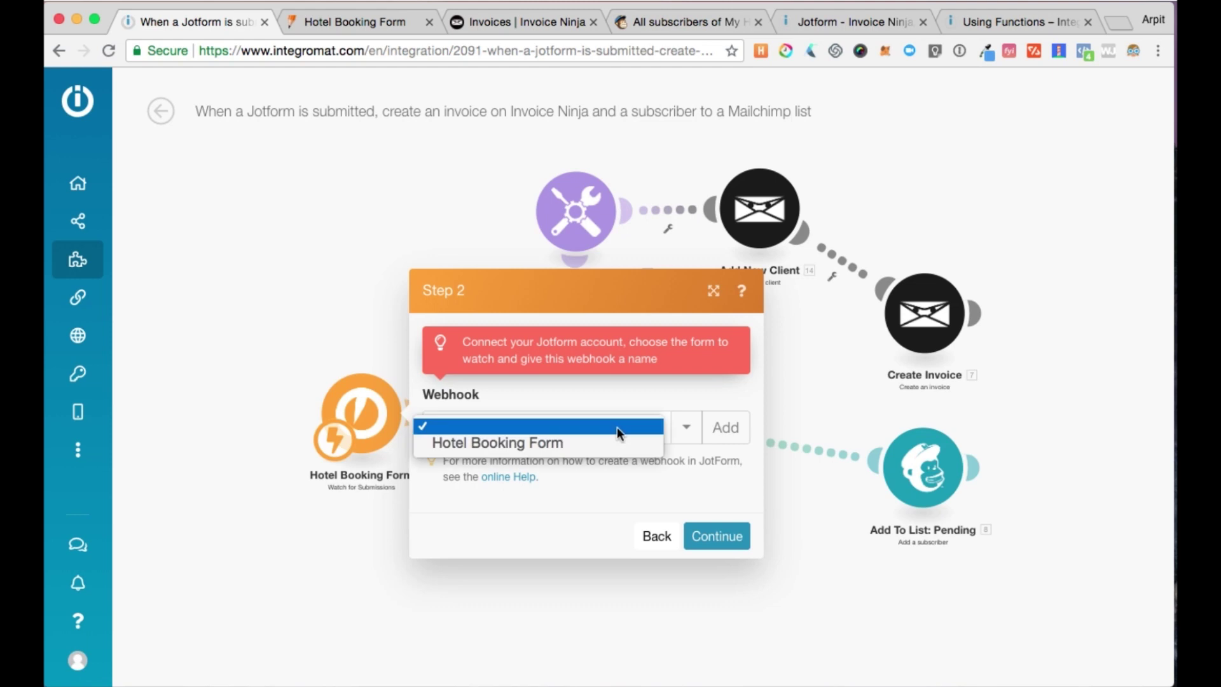
pyautogui.click(533, 440)
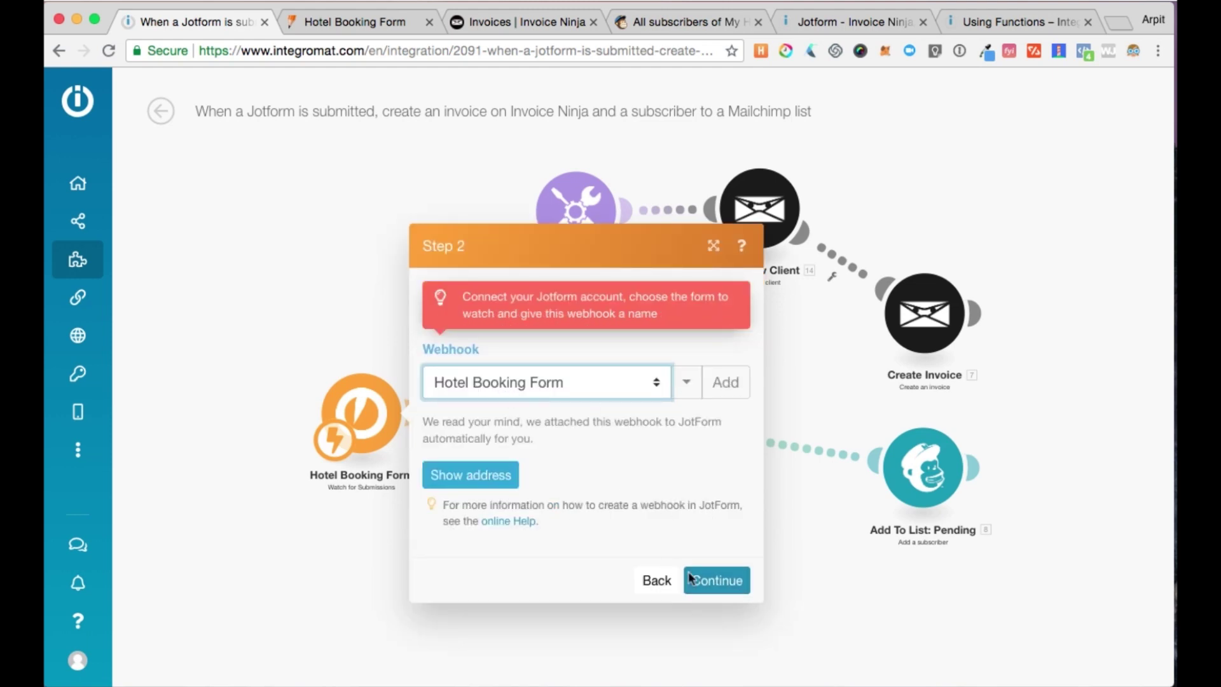
pyautogui.click(717, 582)
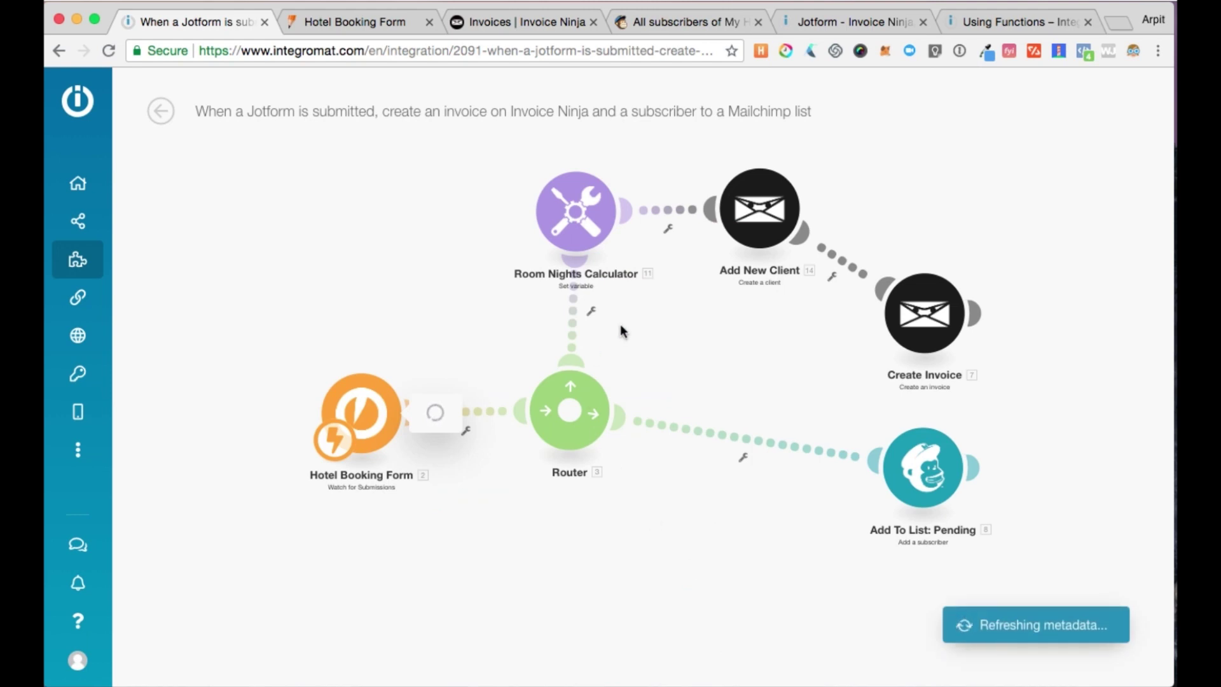
# Review the Room Nights variable, its lifetime and its date-difference formula, and accept the Room Nights Calculator settings
pyautogui.click(582, 252)
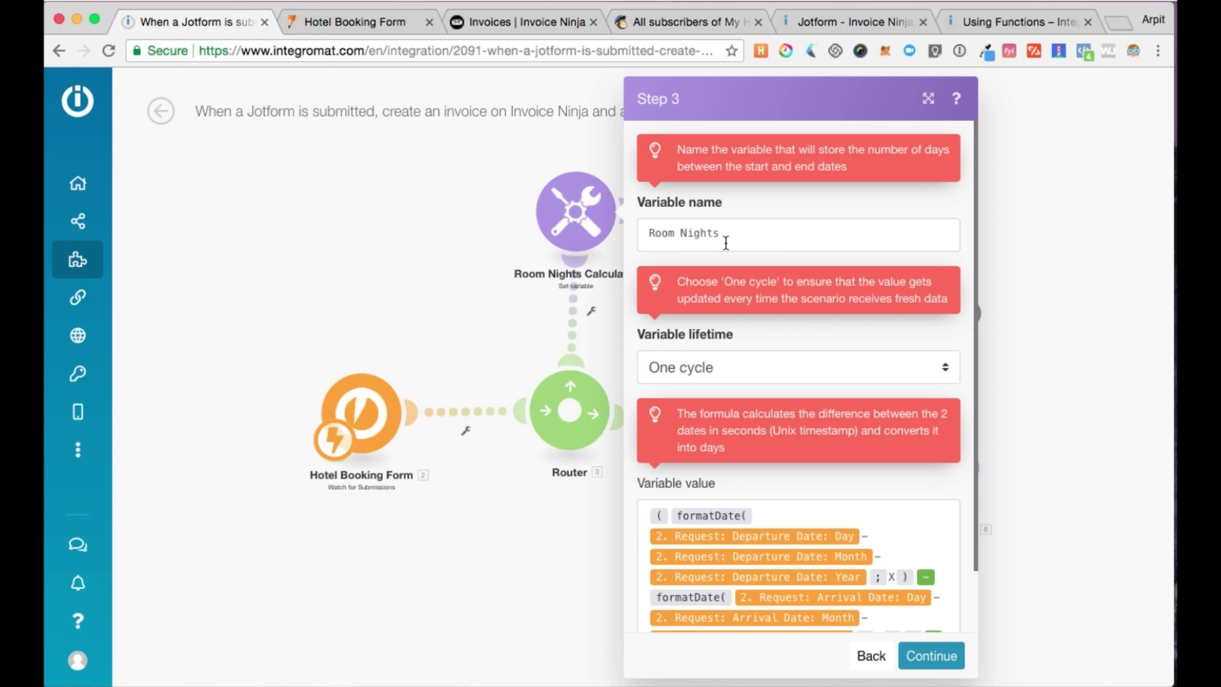
pyautogui.scroll(-2, 733, 326)
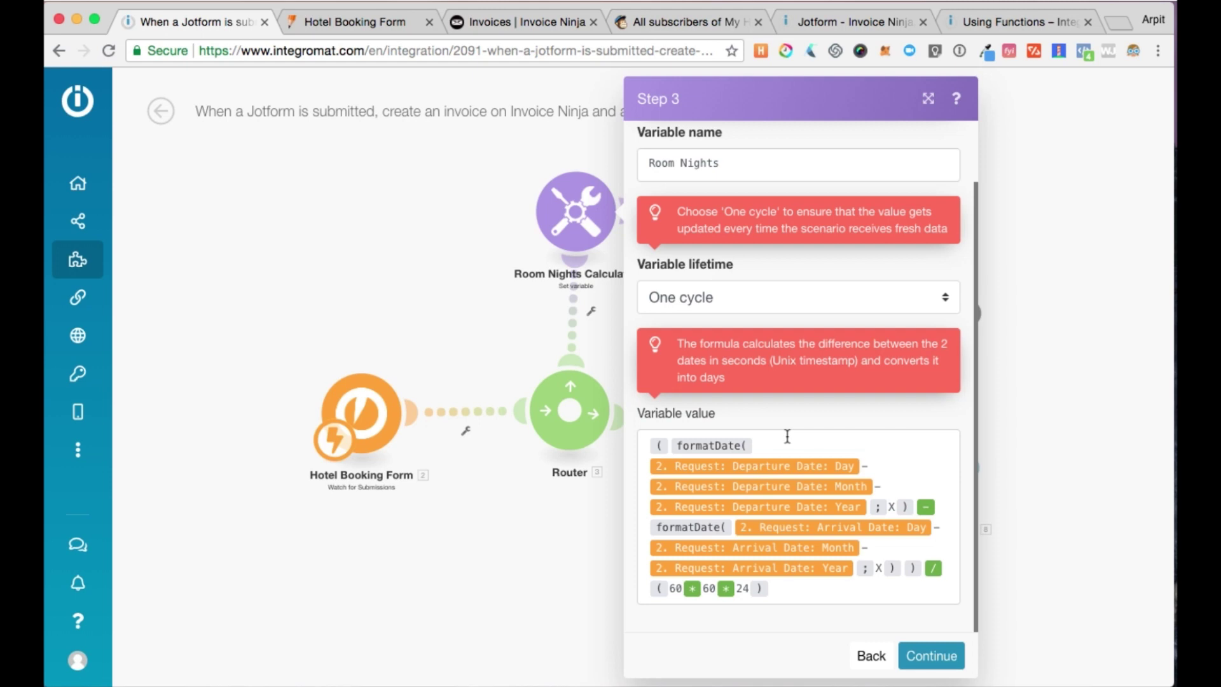
pyautogui.moveTo(707, 447)
pyautogui.click(930, 656)
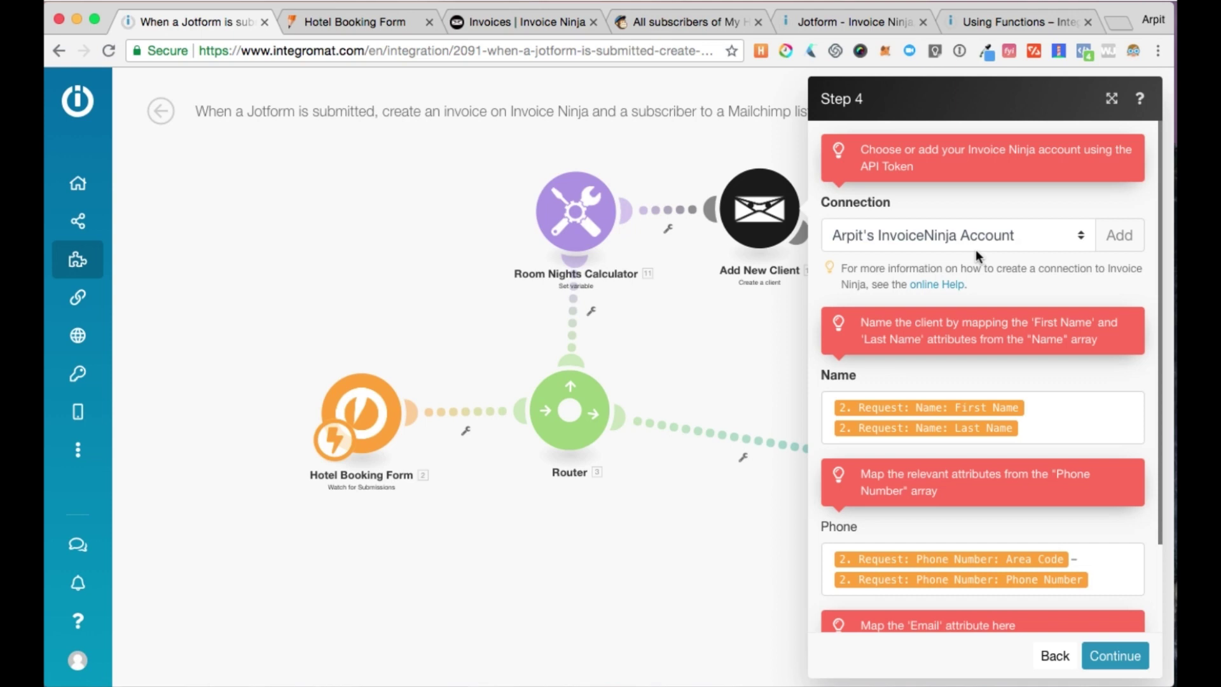
# Review the client name, phone and contact email mappings for Invoice Ninja and accept the Add New Client settings
pyautogui.scroll(-2, 994, 249)
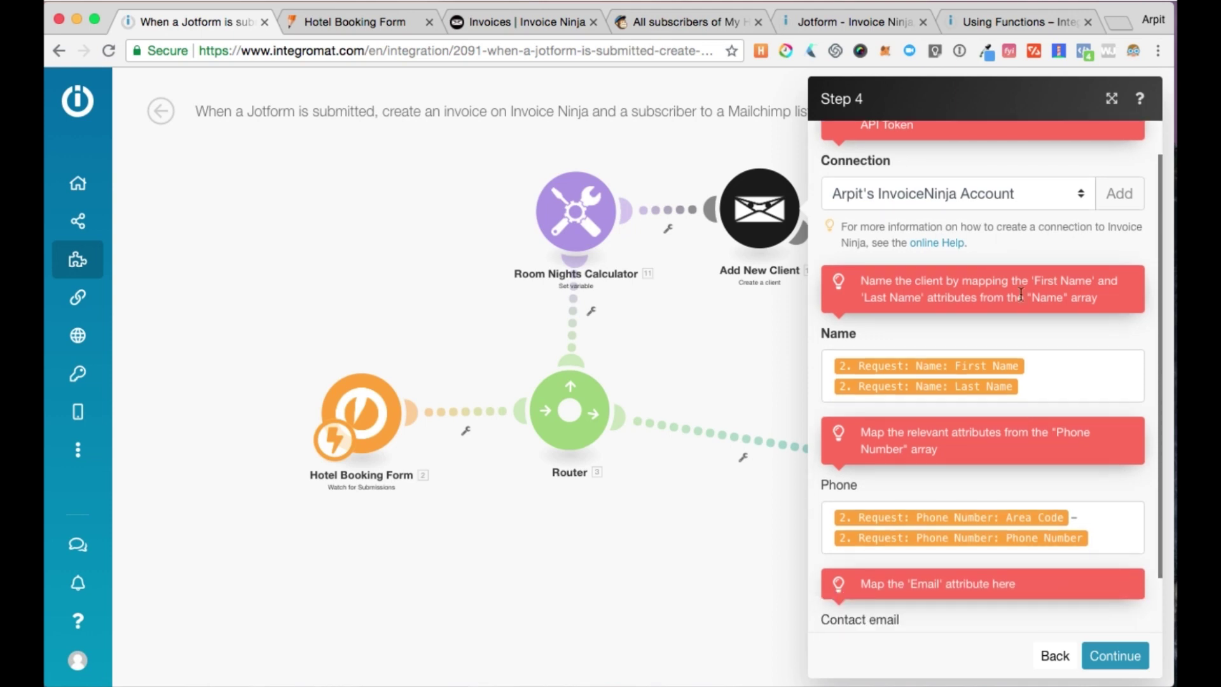
pyautogui.scroll(-2, 1021, 294)
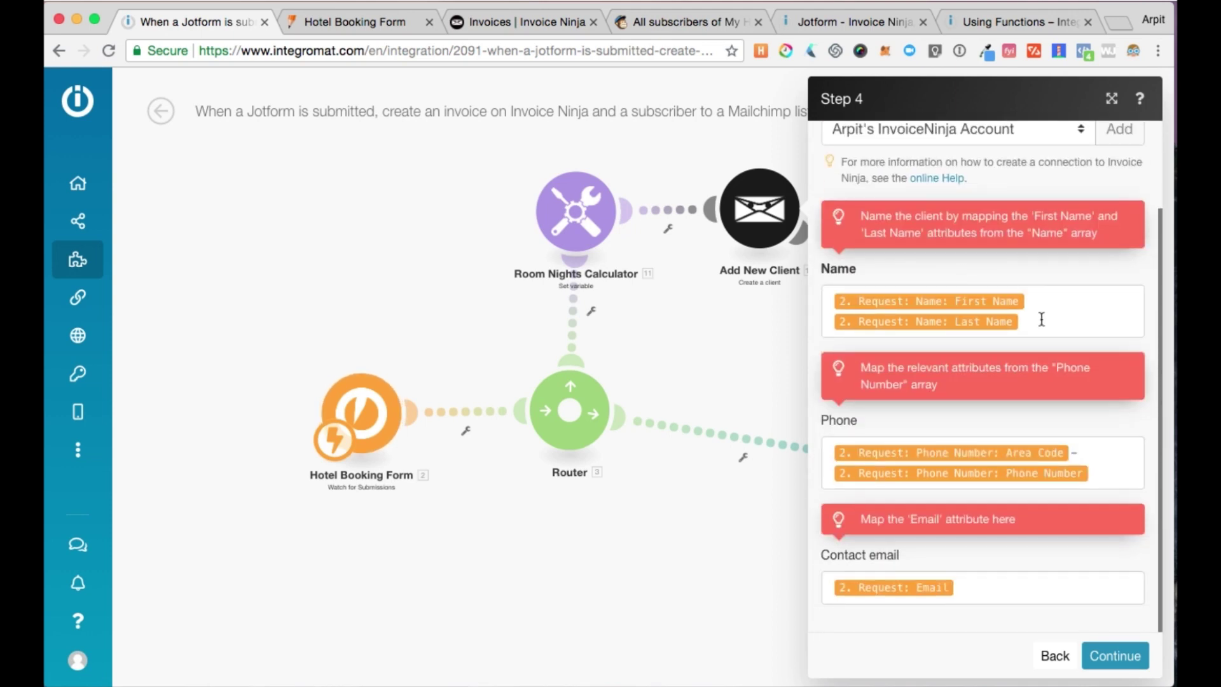
pyautogui.click(1061, 314)
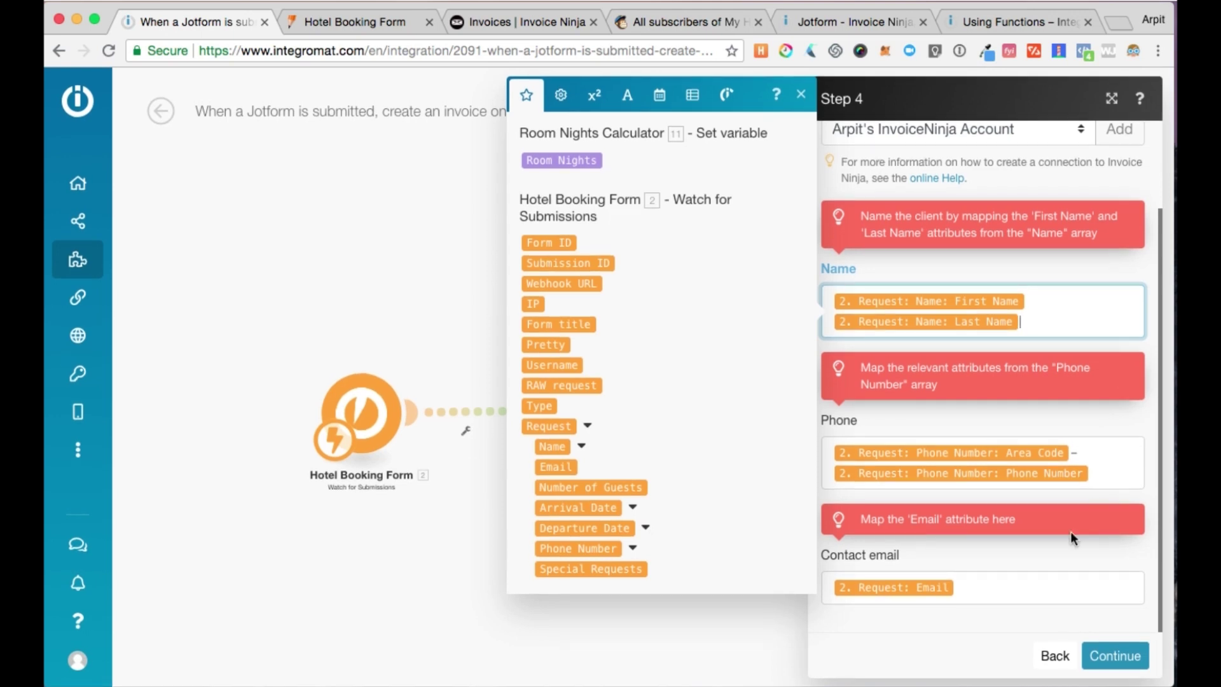
pyautogui.click(1139, 654)
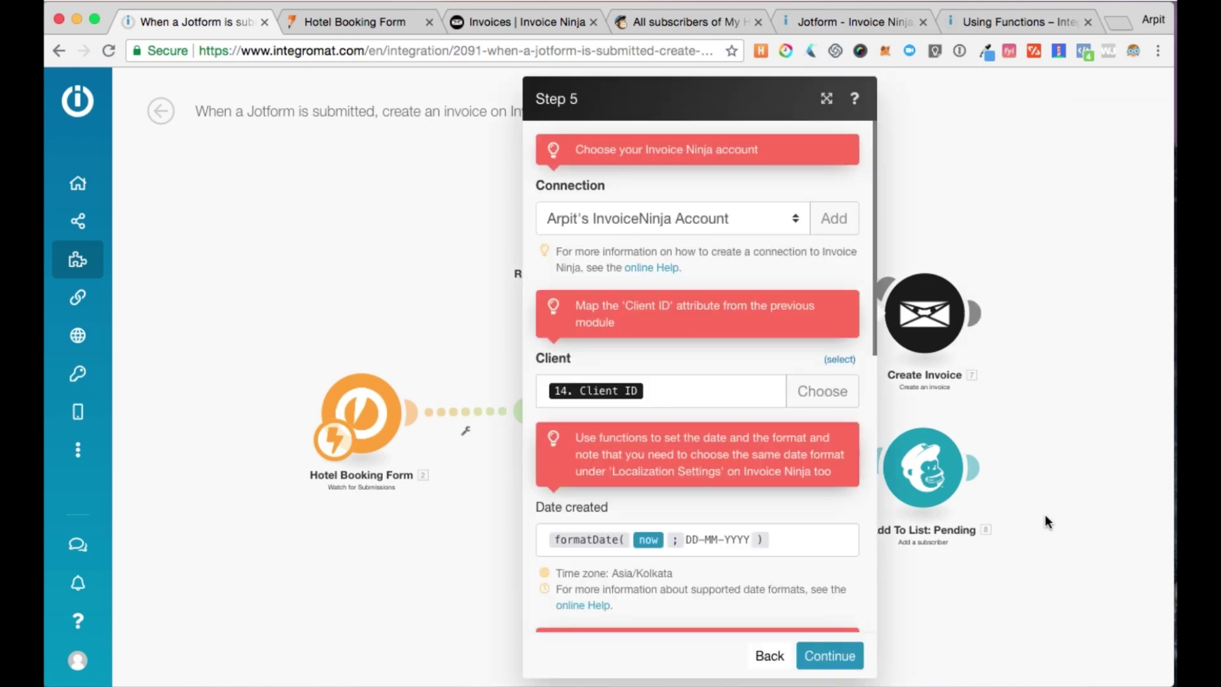
# Examine the Client ID mapping and the date formulas for the creation date and due date in the Create Invoice settings
pyautogui.click(668, 392)
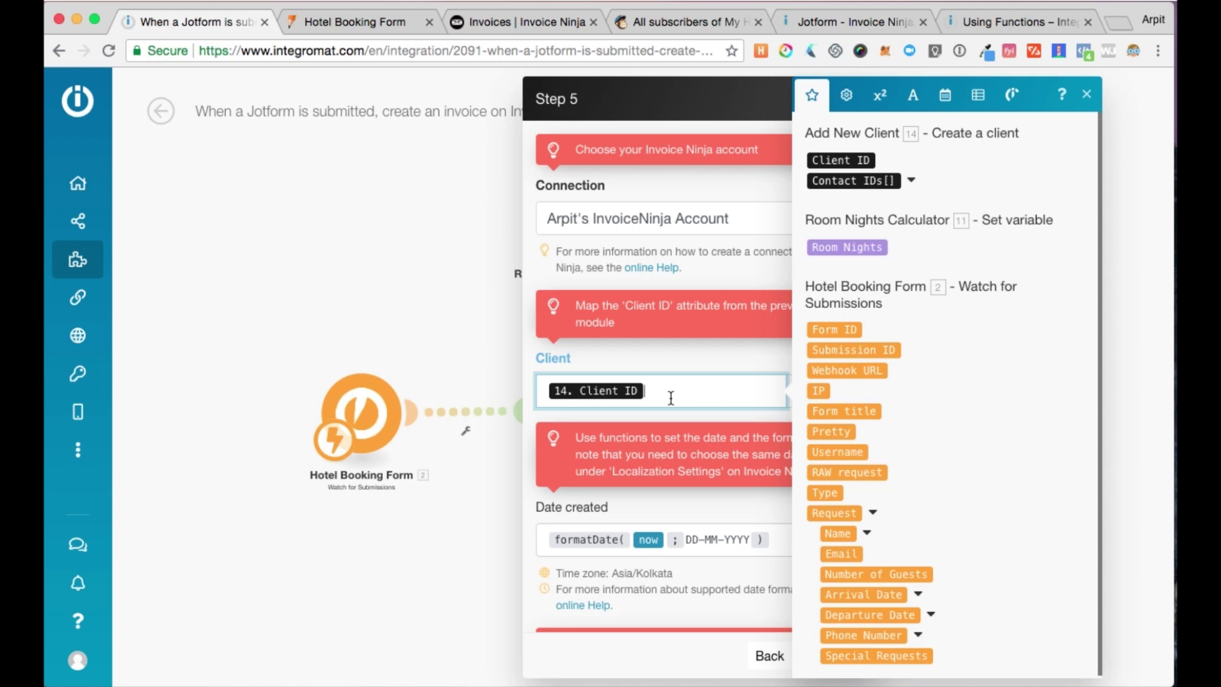
pyautogui.scroll(-3, 671, 398)
pyautogui.click(727, 343)
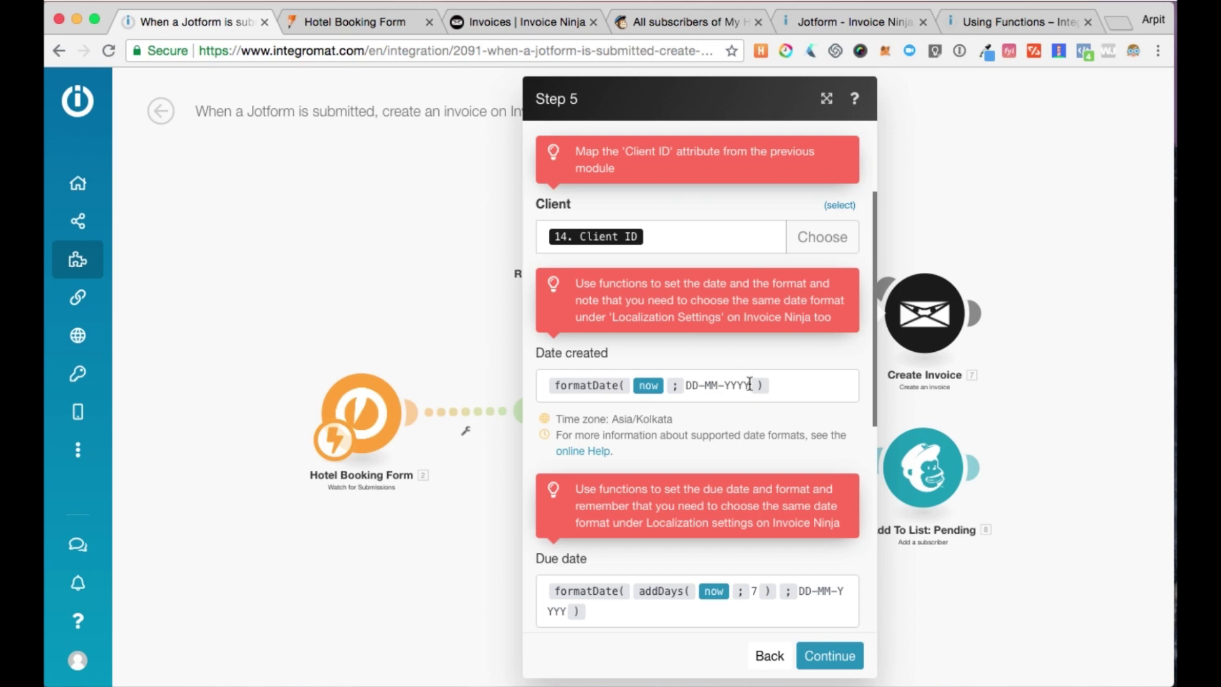
pyautogui.scroll(-3, 749, 383)
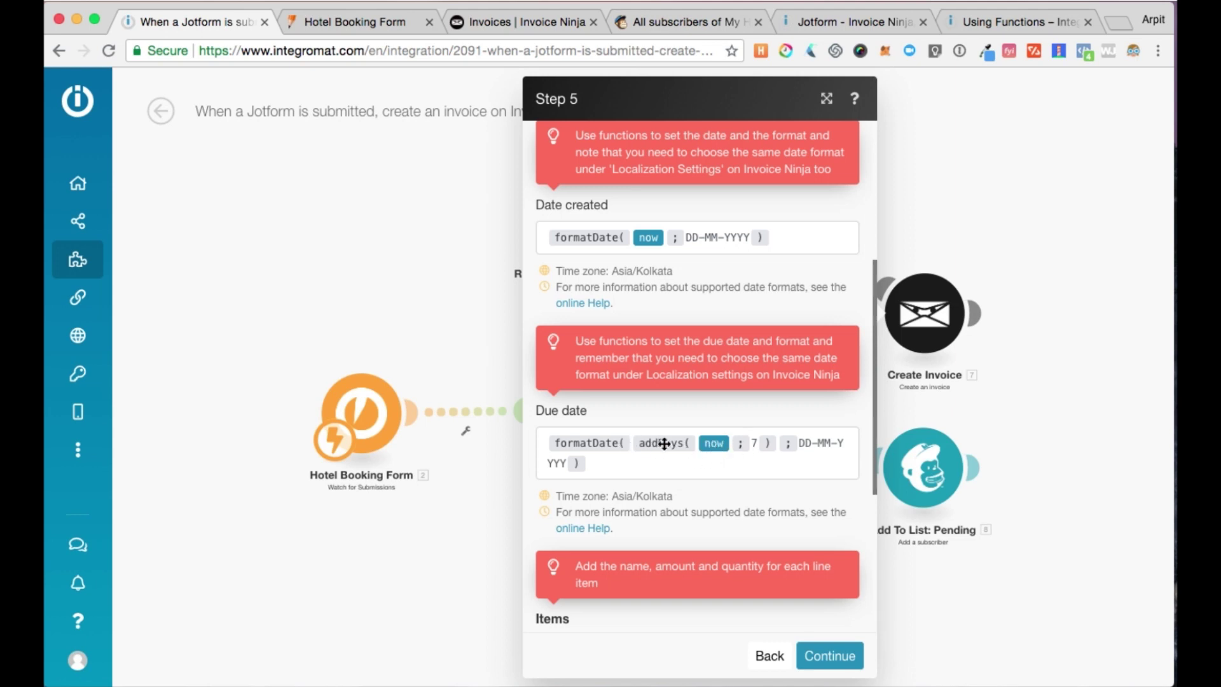
pyautogui.moveTo(673, 447)
# Review the invoice item's booking-date name, amount of 50 and Room Nights quantity, save the item and accept the Create Invoice settings
pyautogui.scroll(-5, 707, 468)
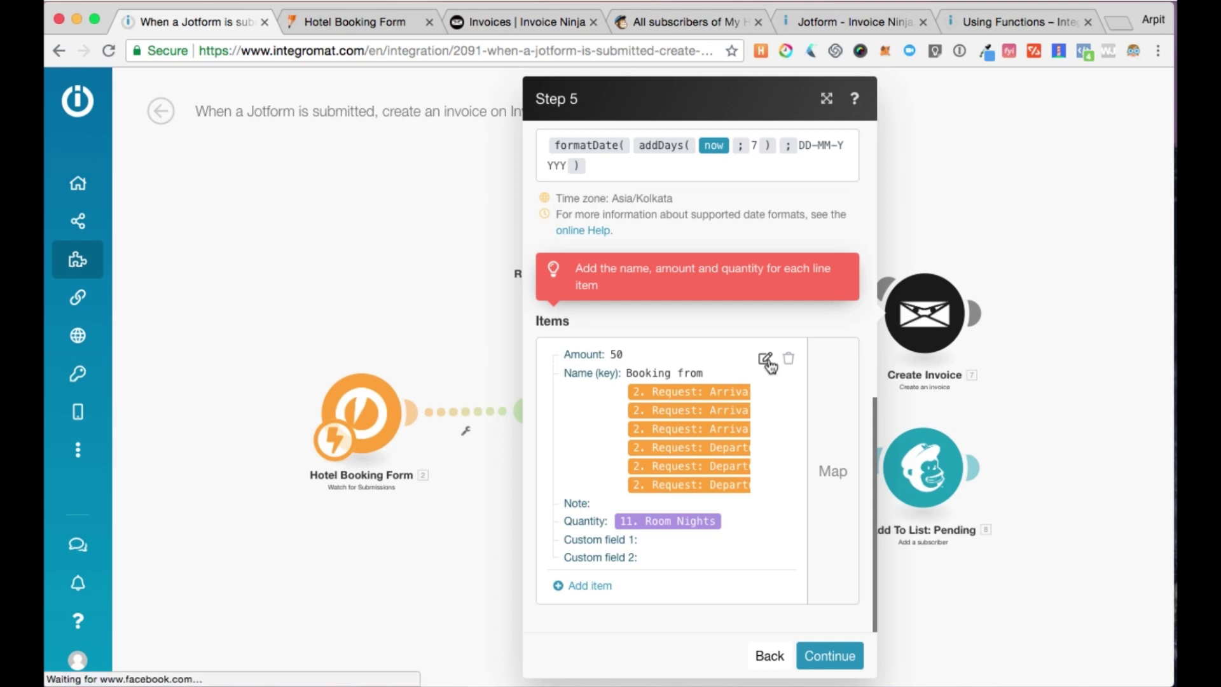
pyautogui.click(766, 360)
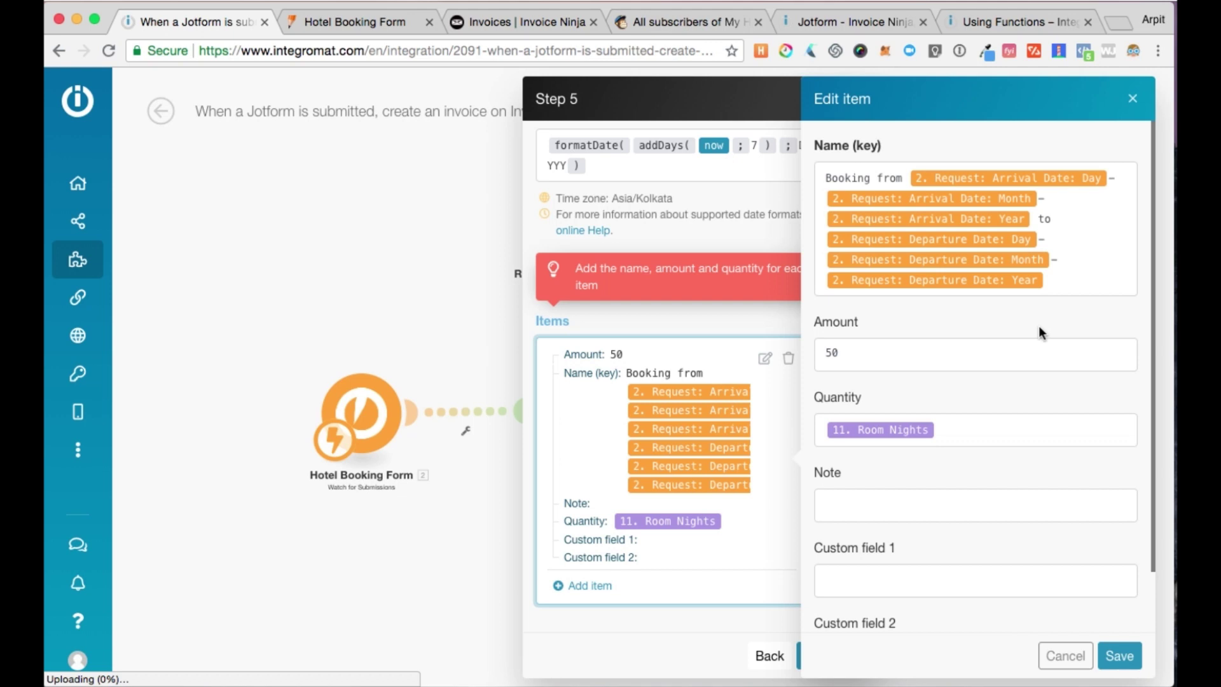
pyautogui.scroll(-1, 1039, 327)
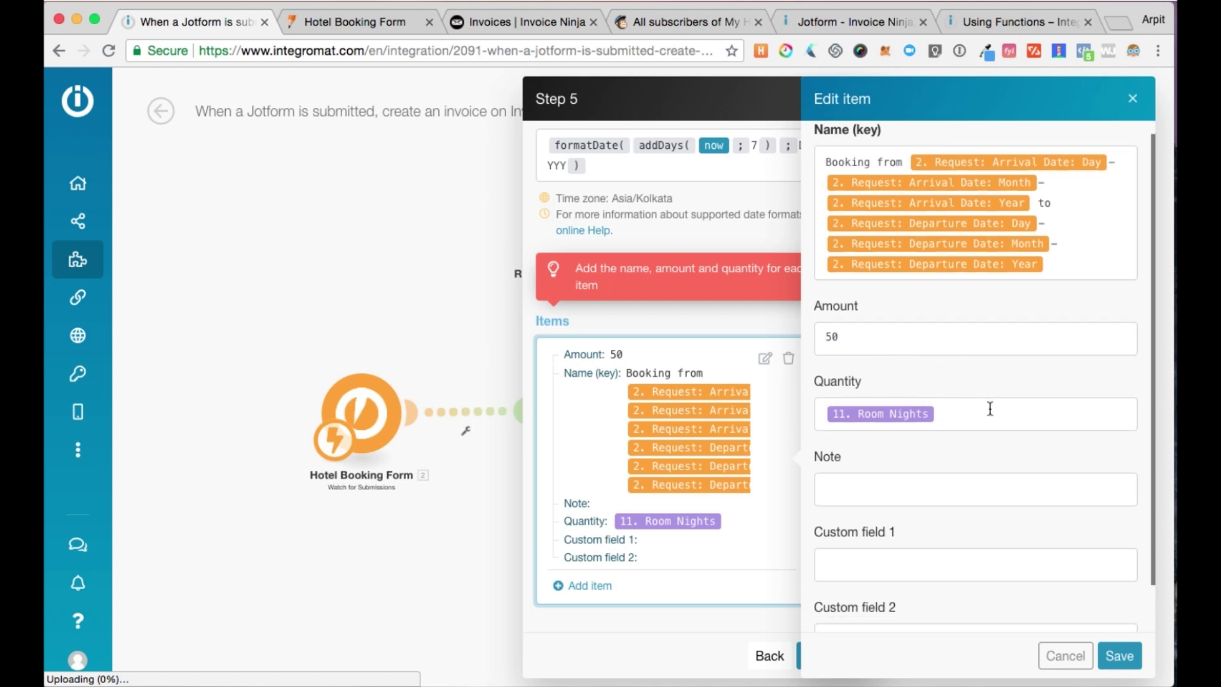
pyautogui.click(943, 414)
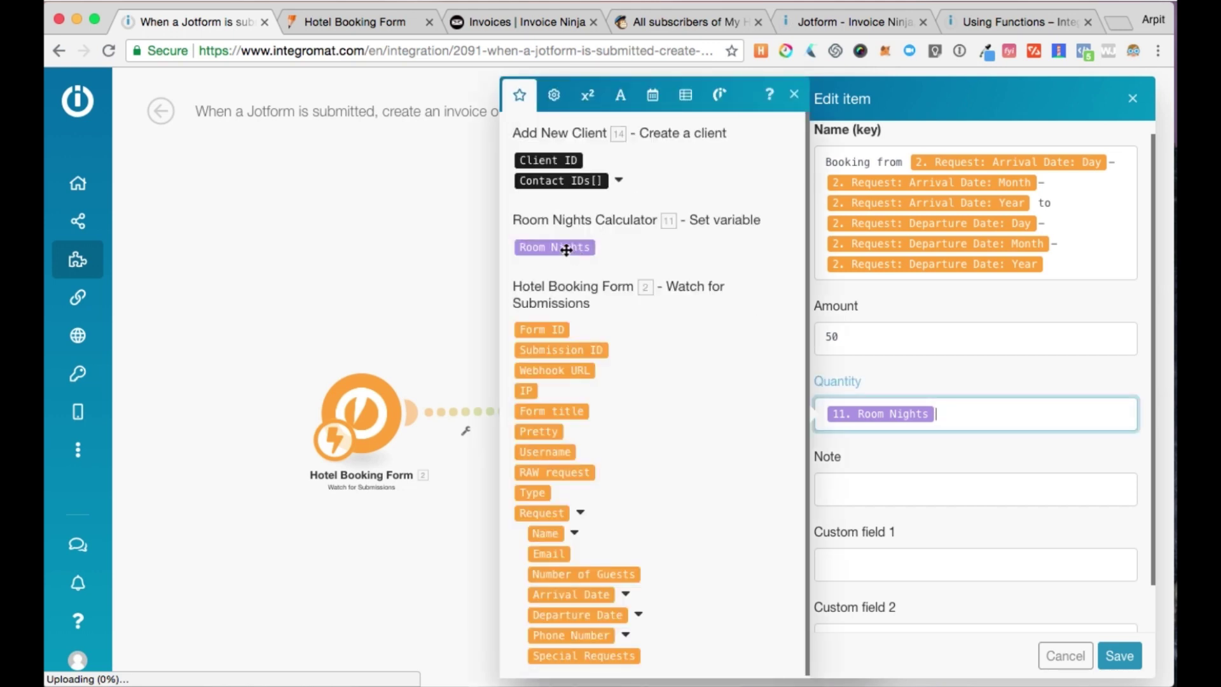
pyautogui.click(1117, 657)
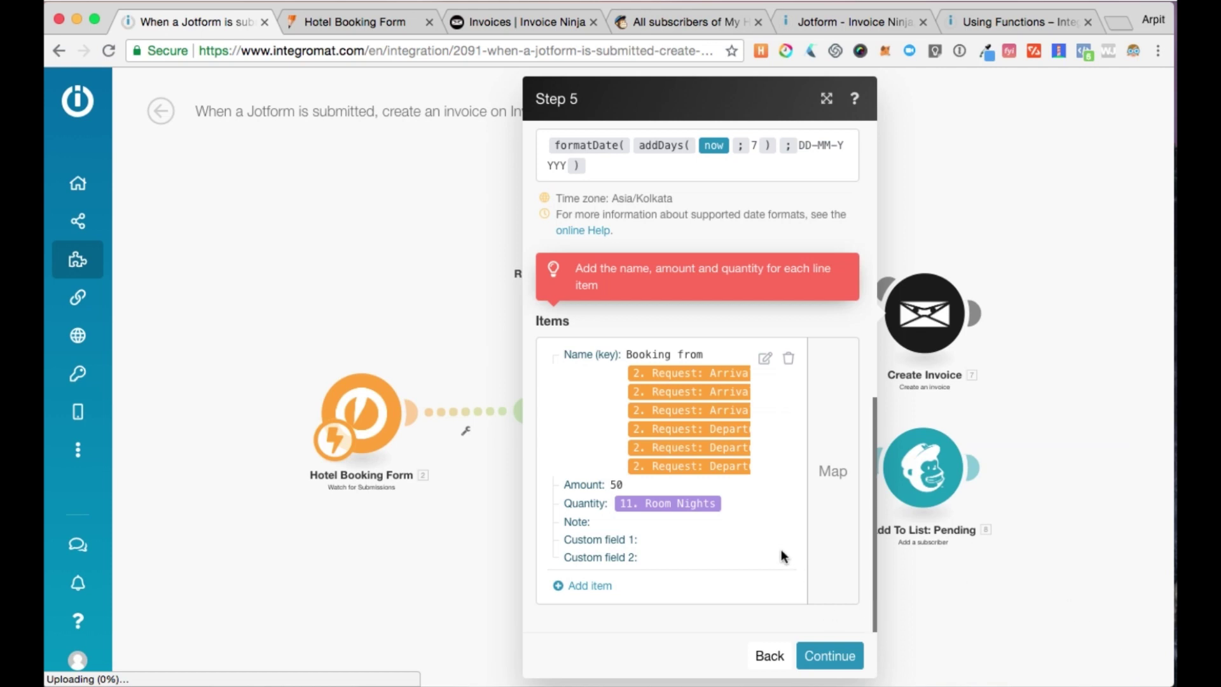
pyautogui.click(828, 656)
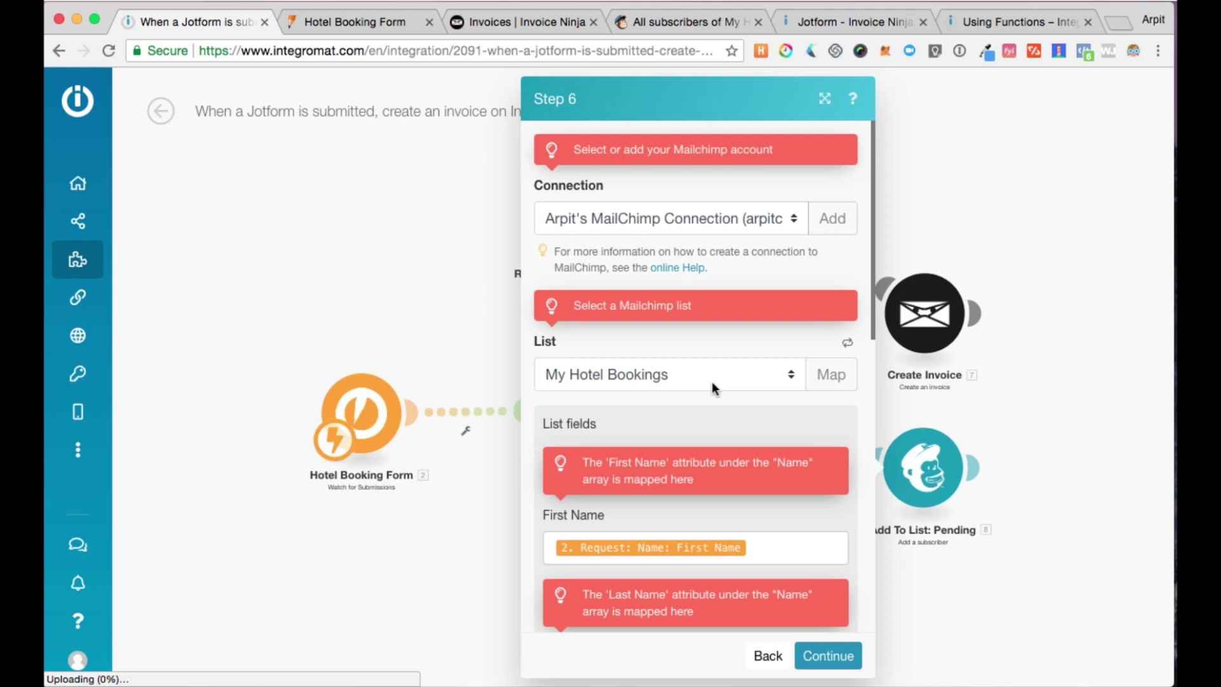
# Review the Mailchimp name, phone and email mappings, keep the subscriber status as Pending and accept the Add To List settings
pyautogui.scroll(-5, 680, 387)
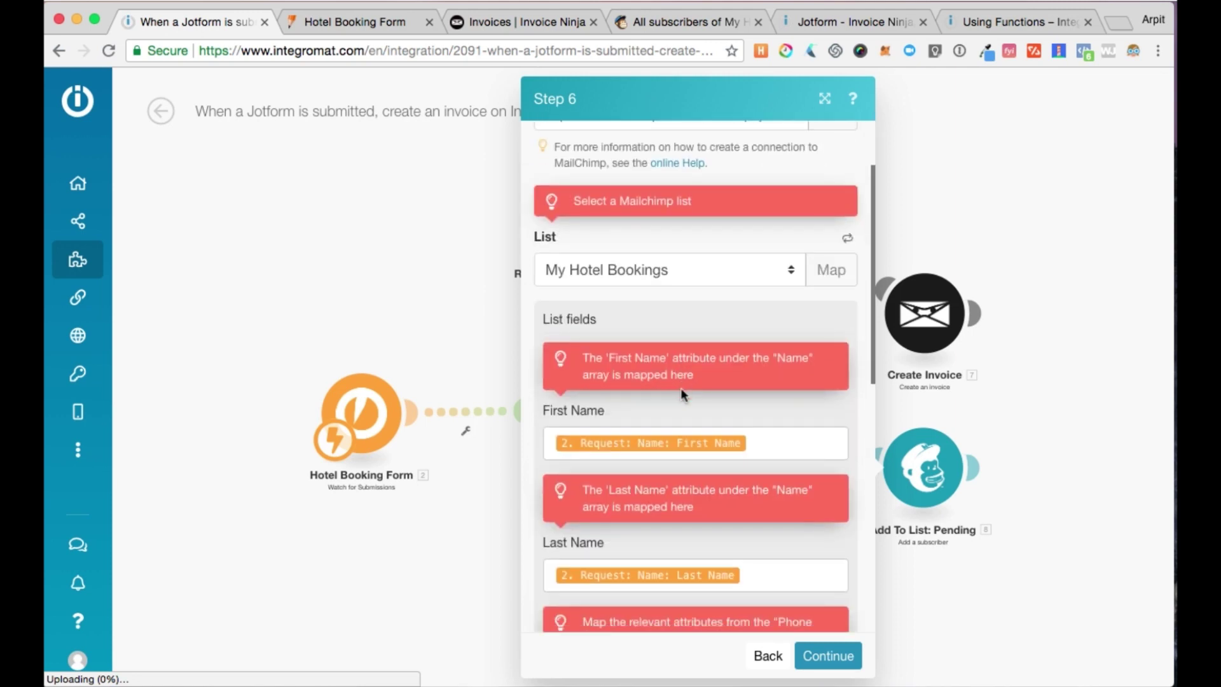
pyautogui.scroll(-2, 681, 387)
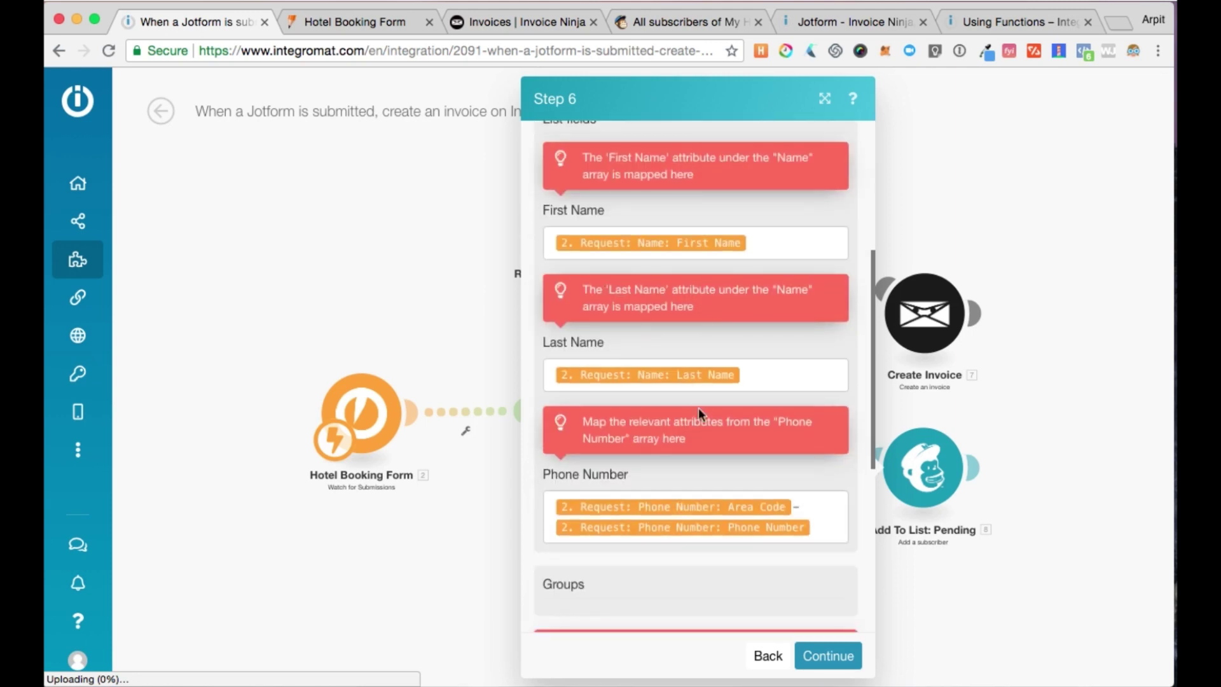
pyautogui.scroll(-4, 699, 411)
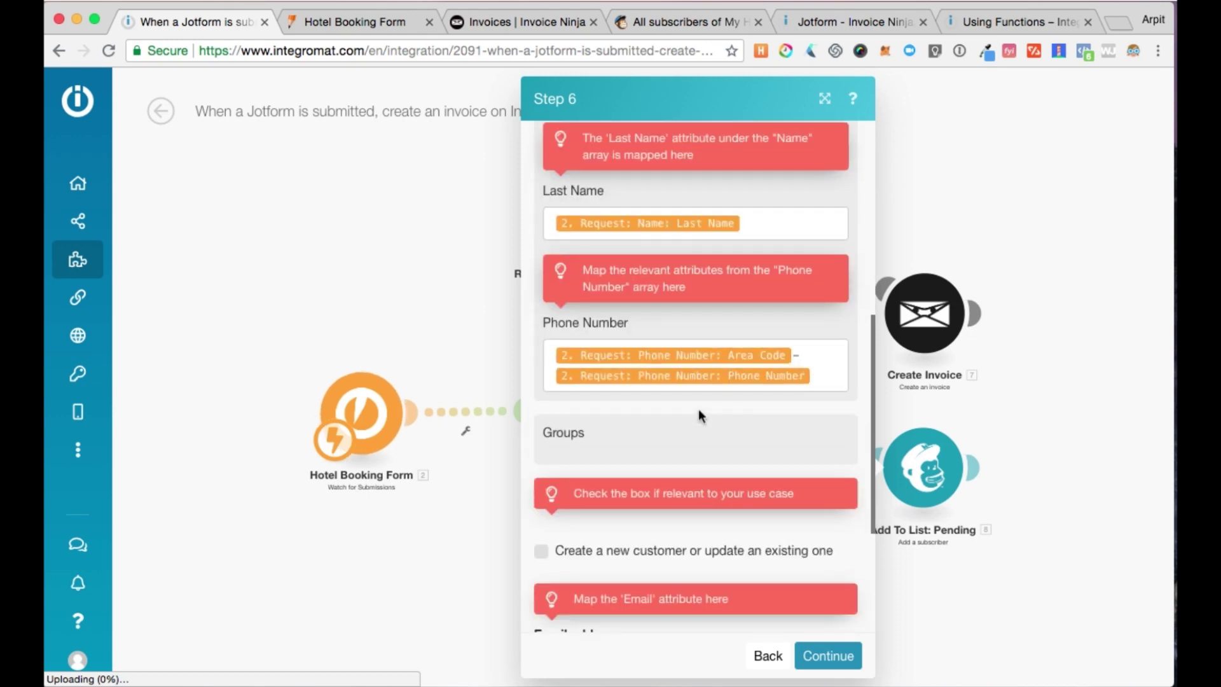
pyautogui.scroll(-5, 698, 413)
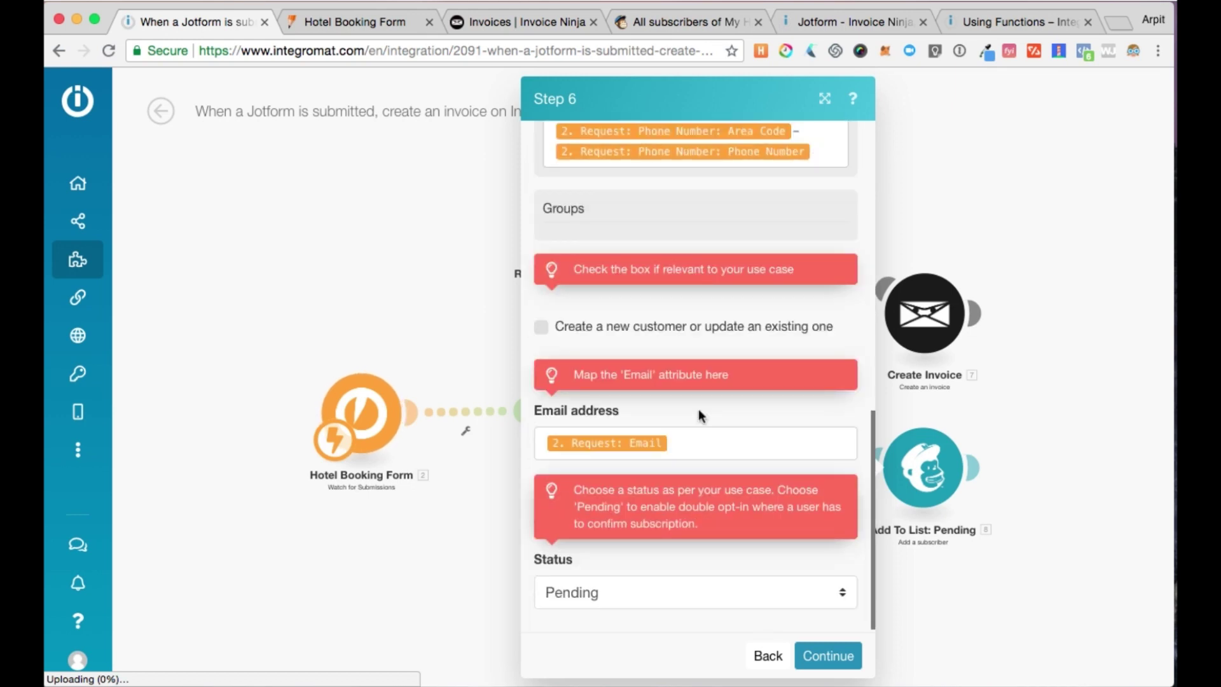
pyautogui.click(655, 581)
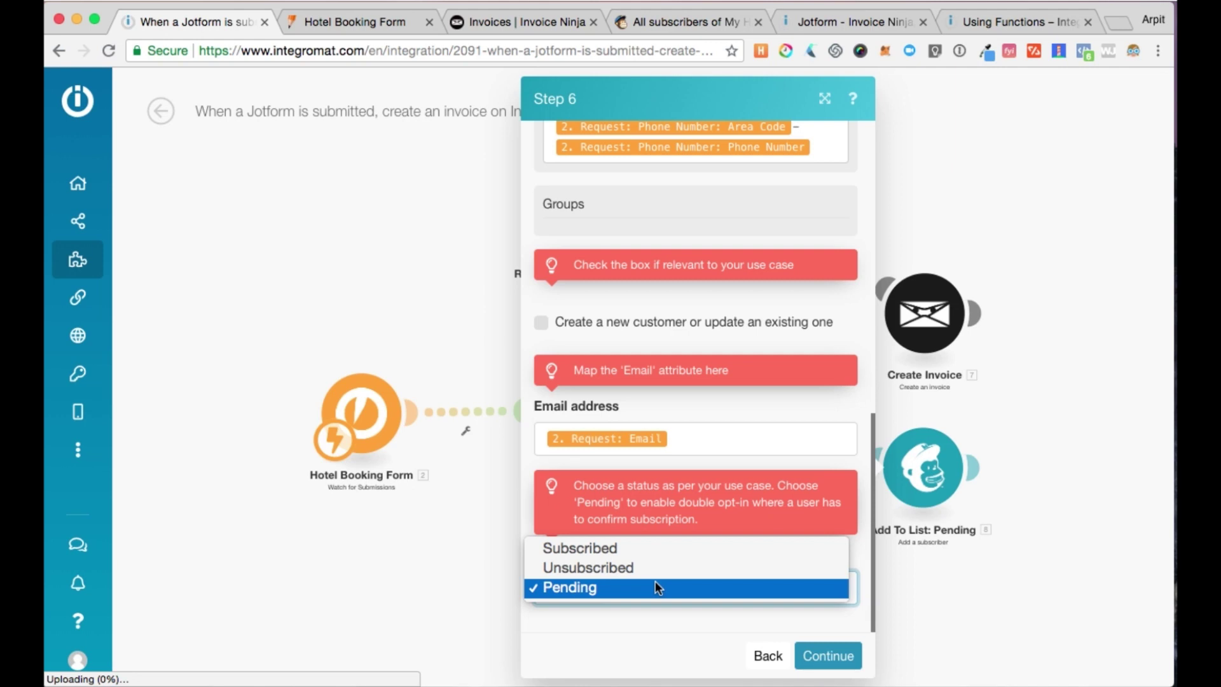
pyautogui.click(611, 583)
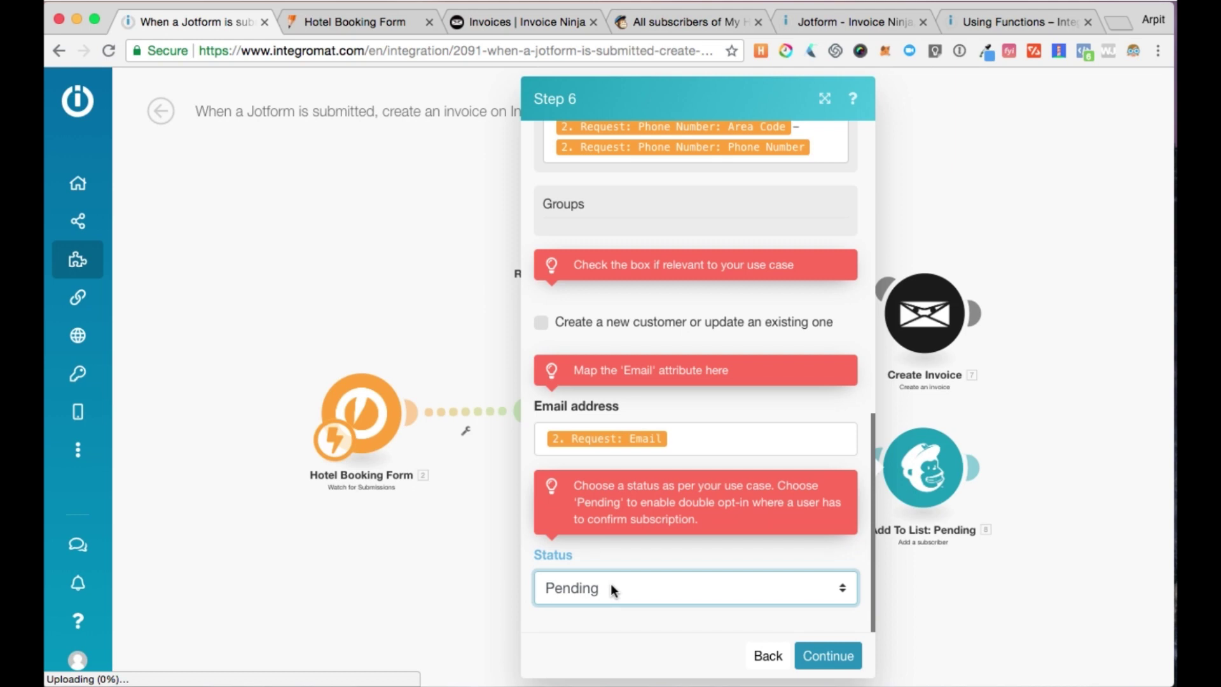
pyautogui.click(820, 656)
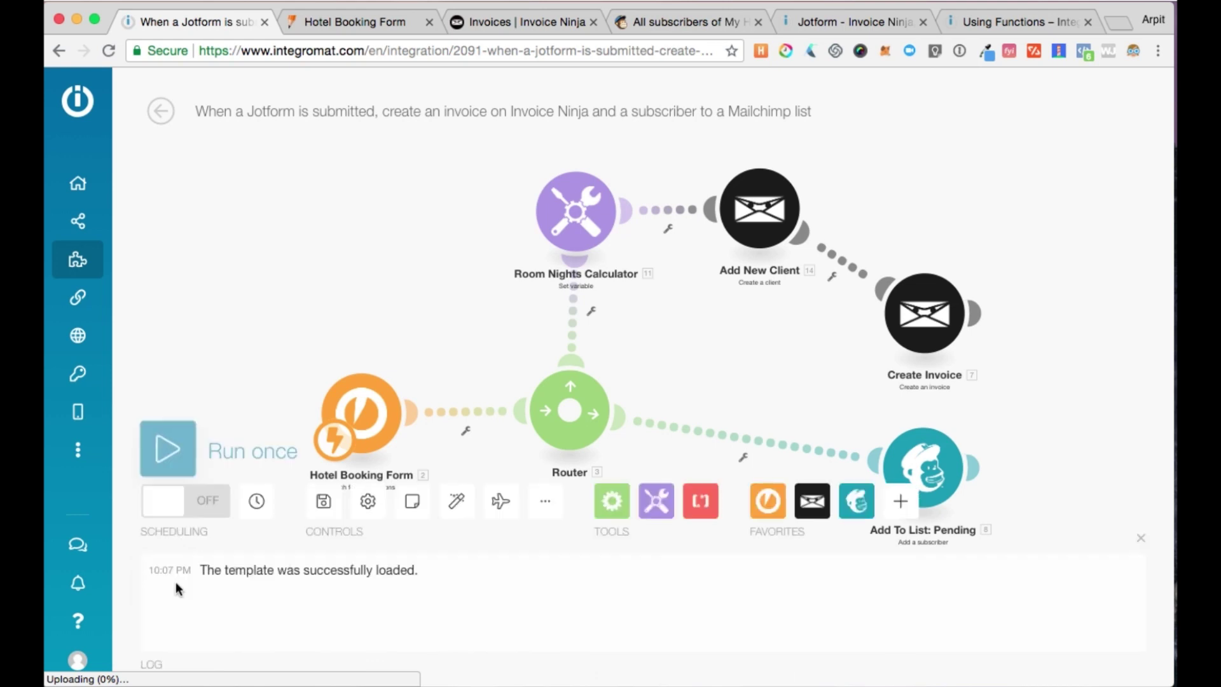
# Start the prefilled Hotel Booking Form and advance through its questions to Special Requests
pyautogui.click(334, 20)
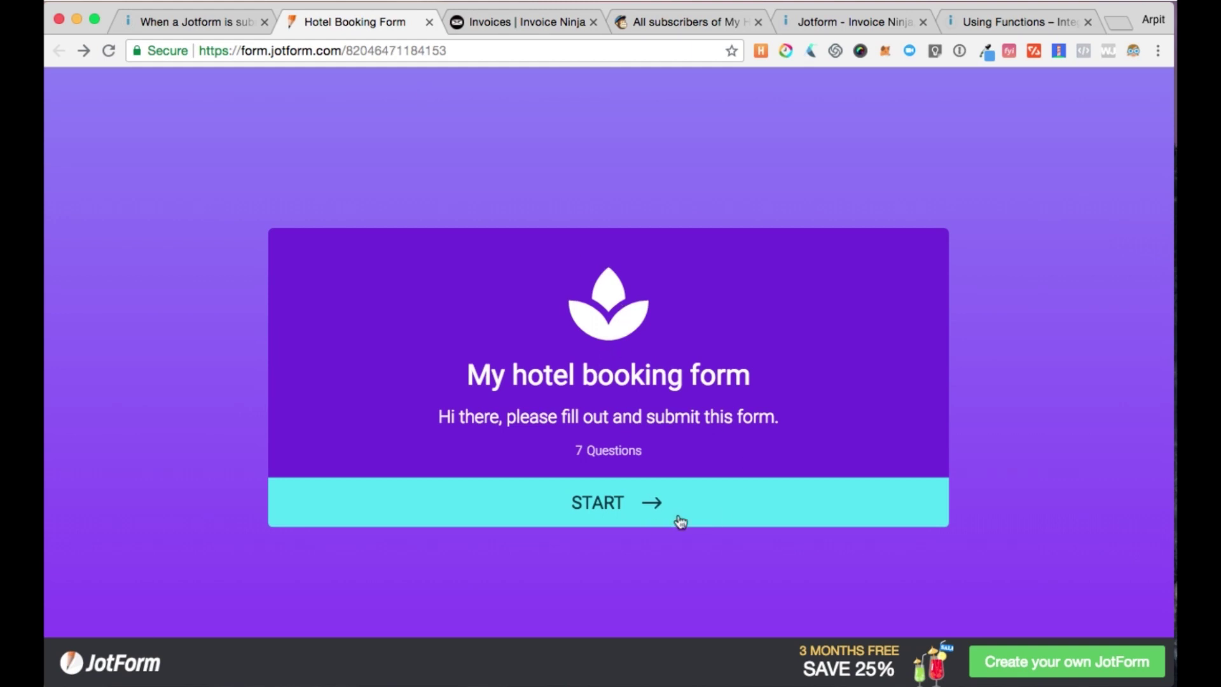
pyautogui.click(646, 505)
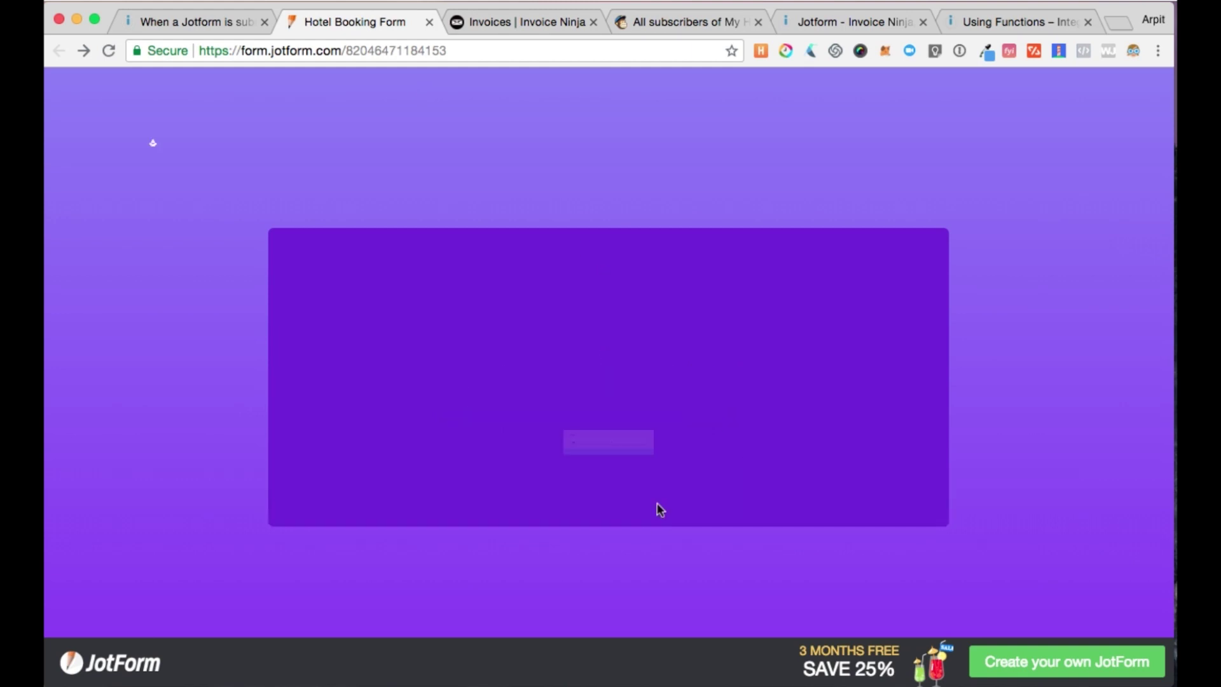
pyautogui.click(903, 423)
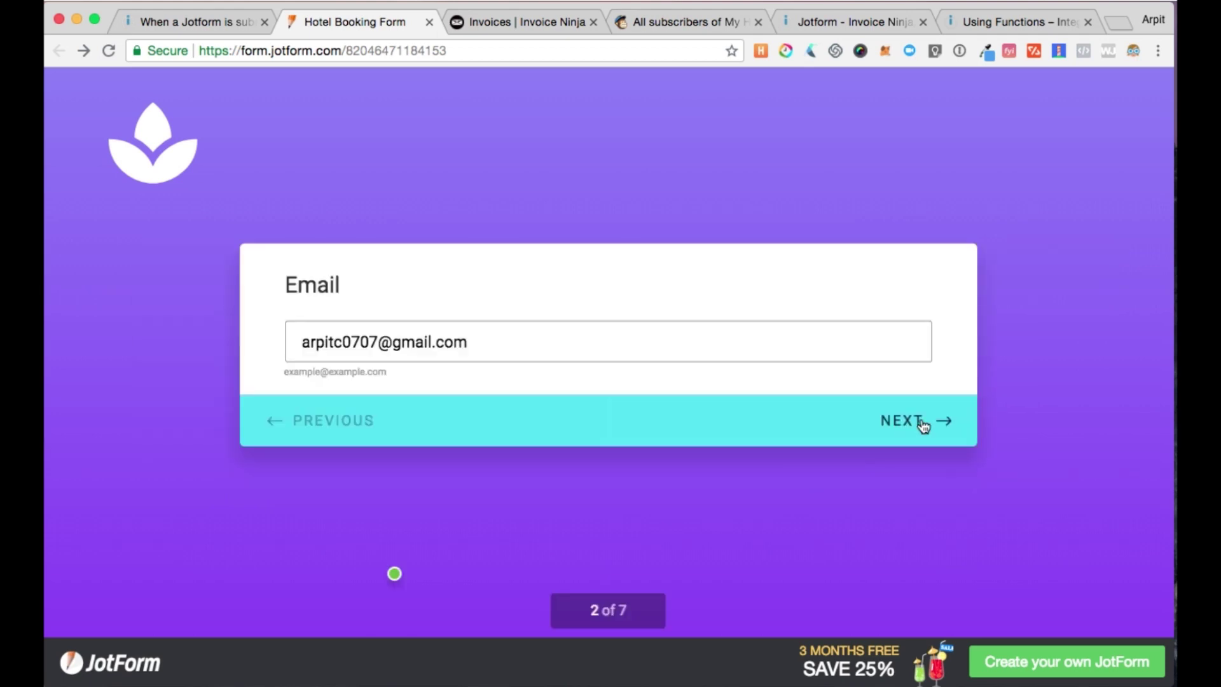
pyautogui.click(923, 426)
pyautogui.click(913, 425)
pyautogui.click(913, 424)
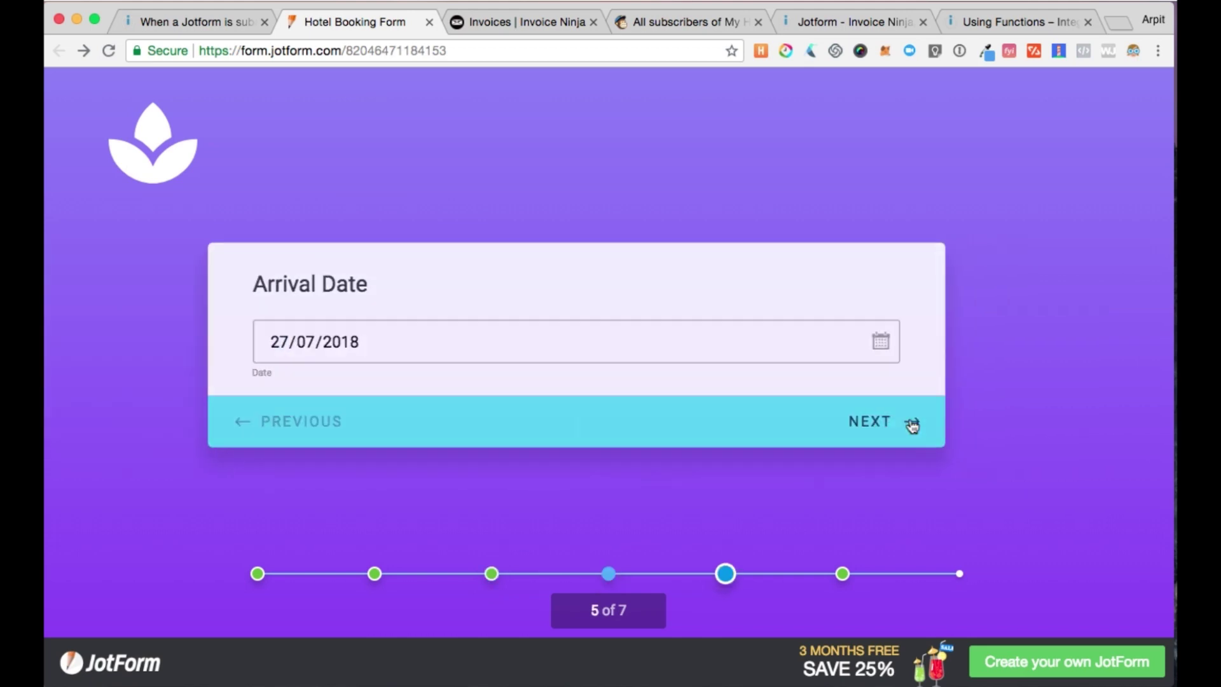
pyautogui.click(913, 425)
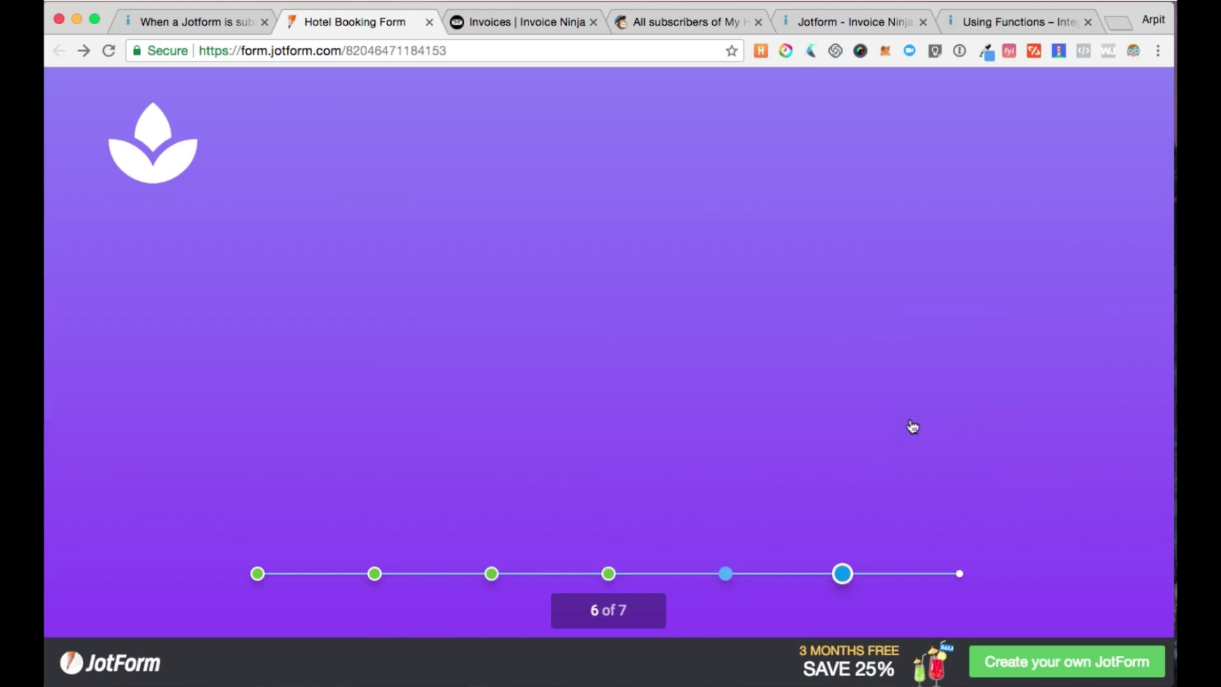
pyautogui.click(912, 426)
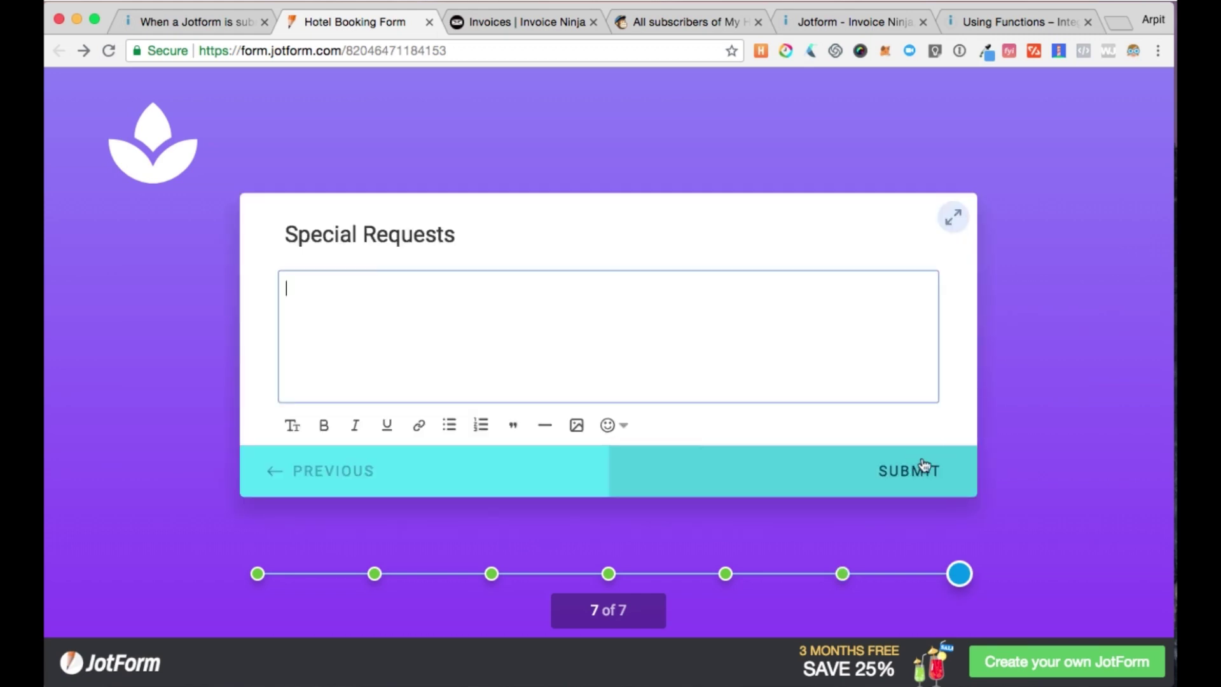
# Return to the new Integromat scenario, run it once with the booking form submission and view the executed modules
pyautogui.click(187, 25)
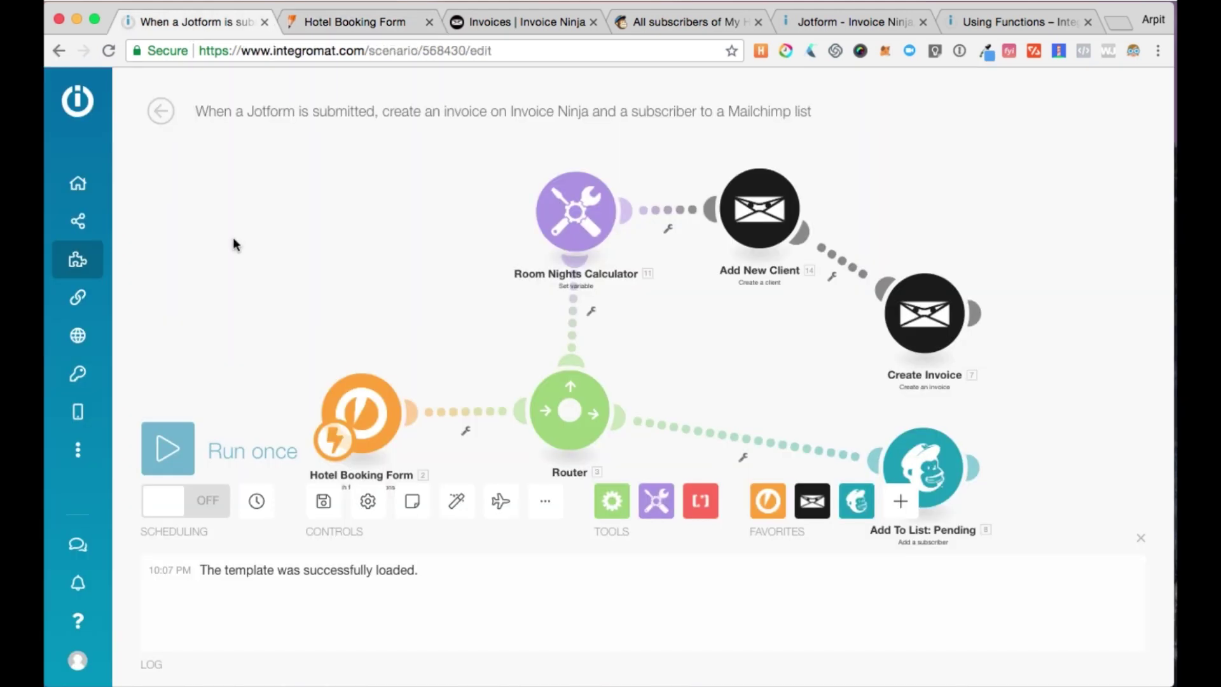
pyautogui.hotkey('ctrl', 'Return')
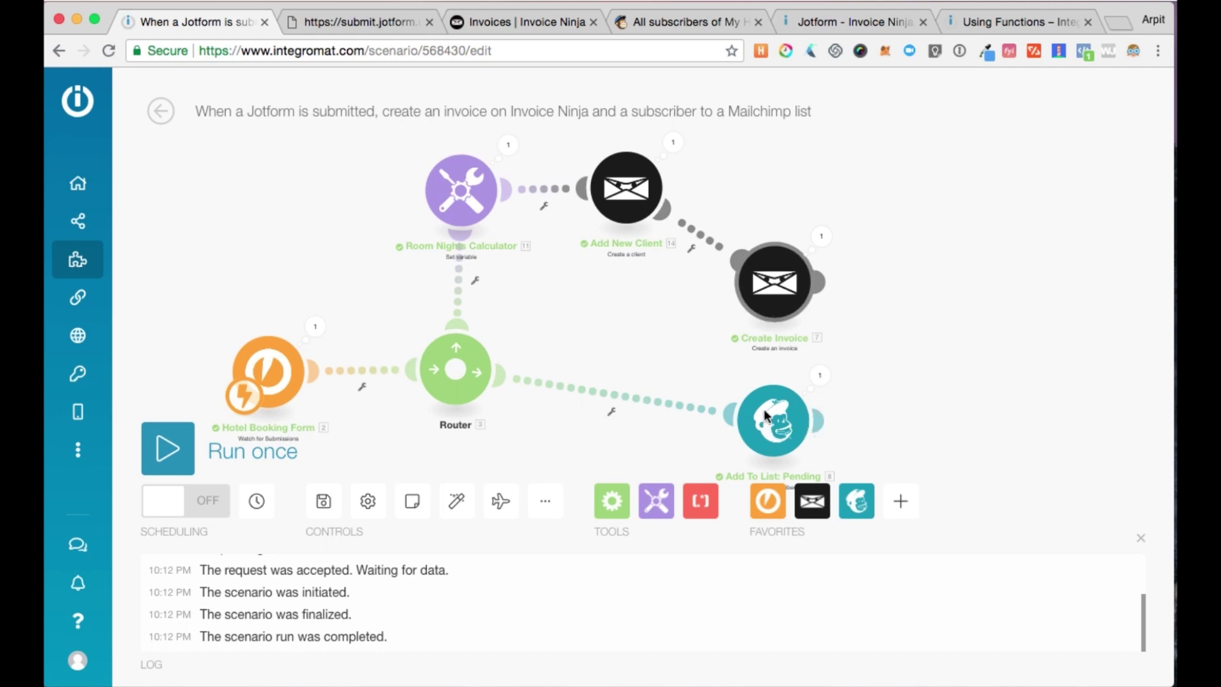
pyautogui.scroll(-1, 949, 367)
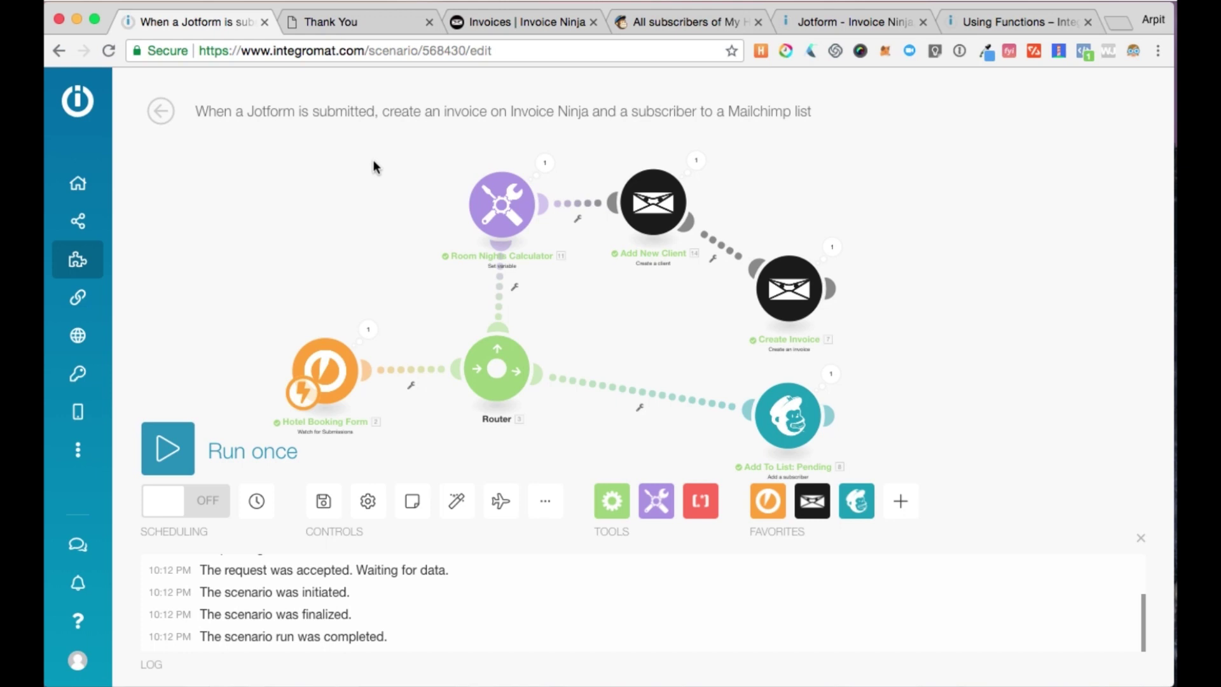
# Switch to the scenario with Email and Data Stores and review the Invoice ID mapping of its Download an invoice module
pyautogui.click(864, 22)
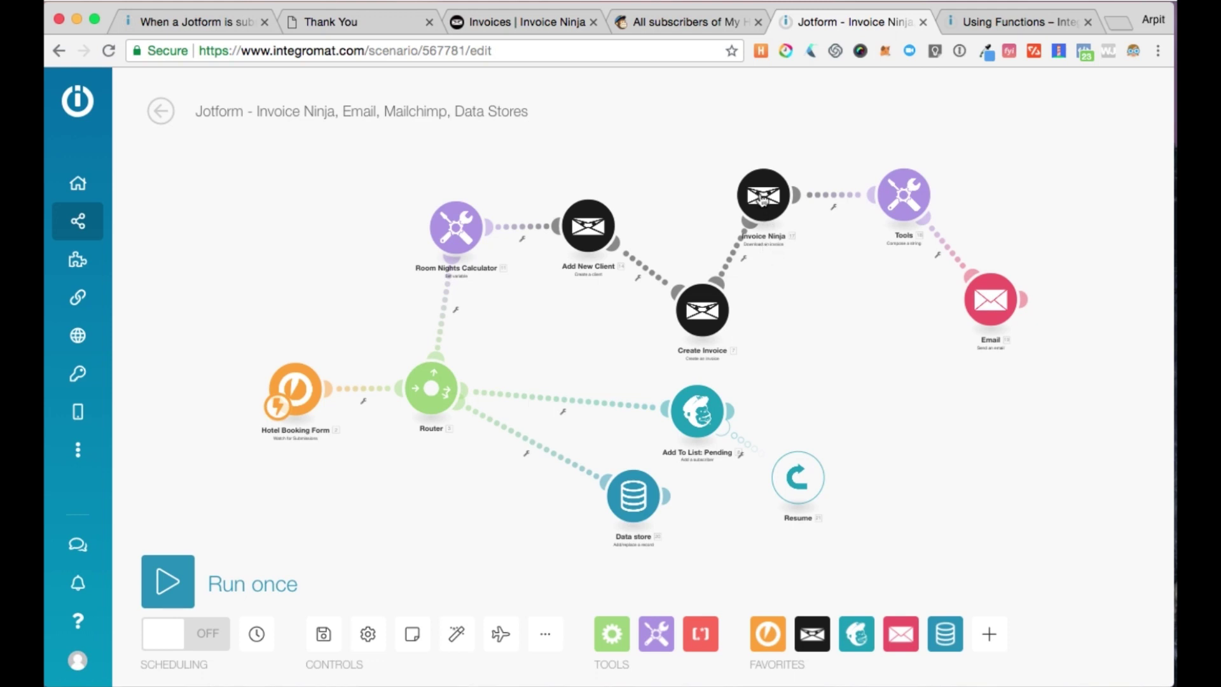
pyautogui.click(784, 207)
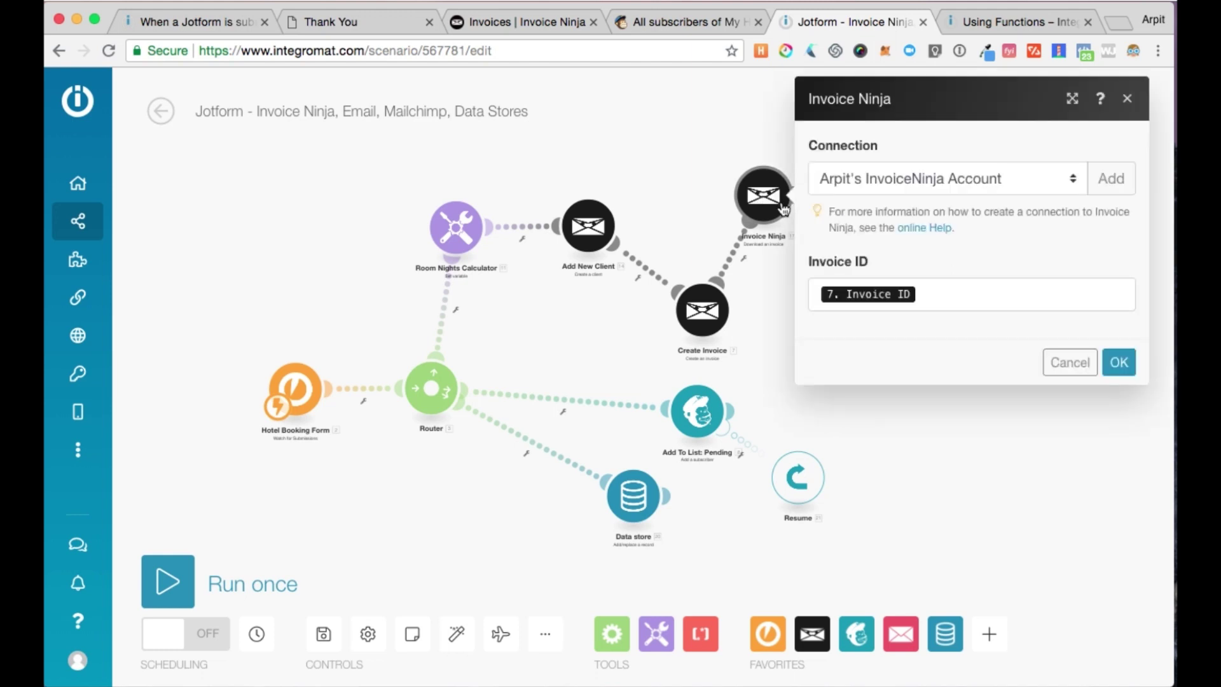
pyautogui.click(955, 299)
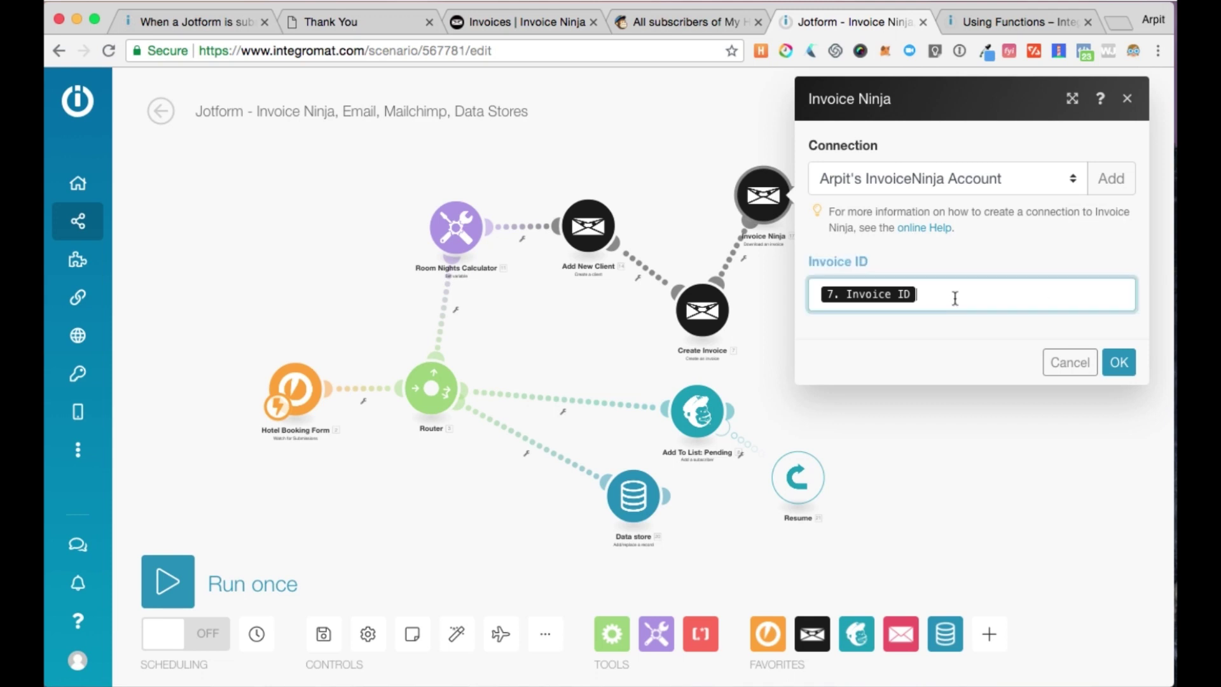
pyautogui.click(1123, 375)
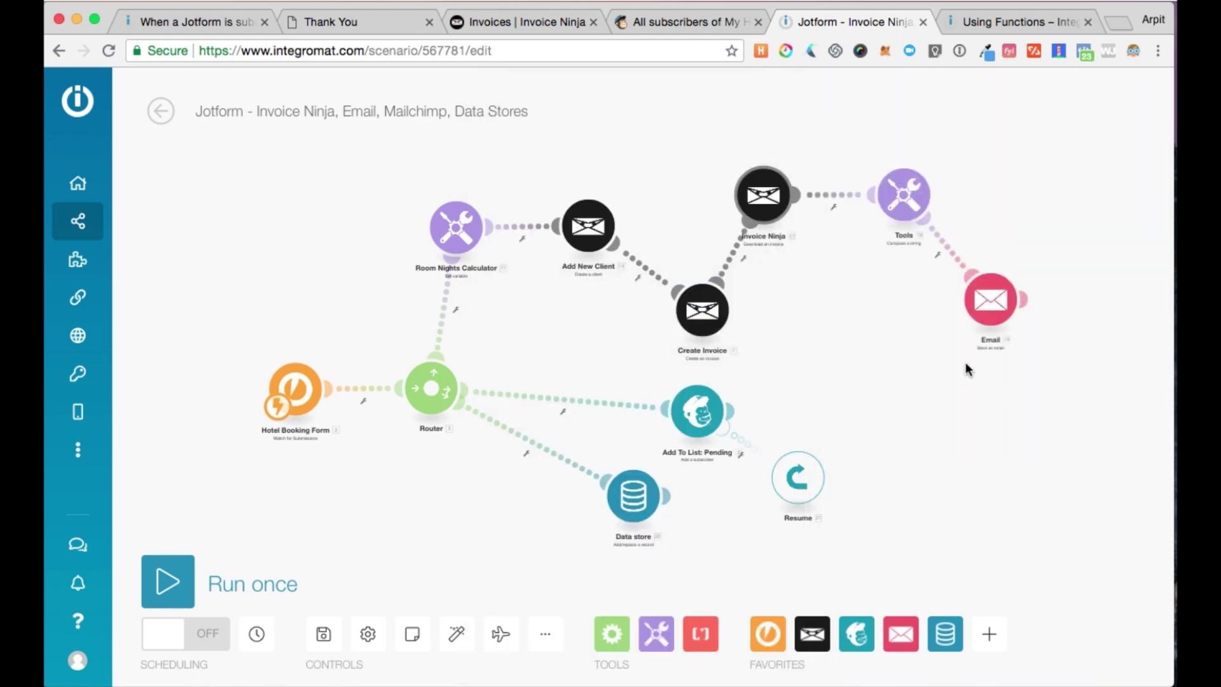
# Review the arrival, departure, guest and phone mappings in the Compose a string module's text and accept its settings
pyautogui.click(907, 203)
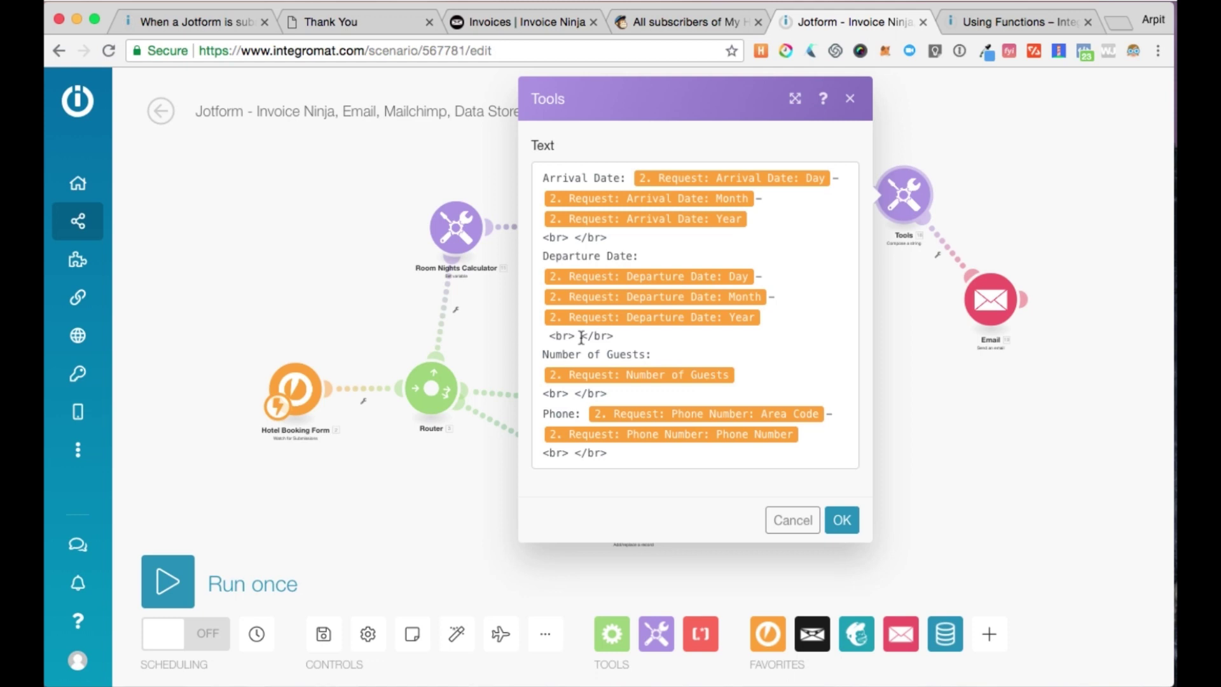
pyautogui.click(729, 331)
pyautogui.click(842, 520)
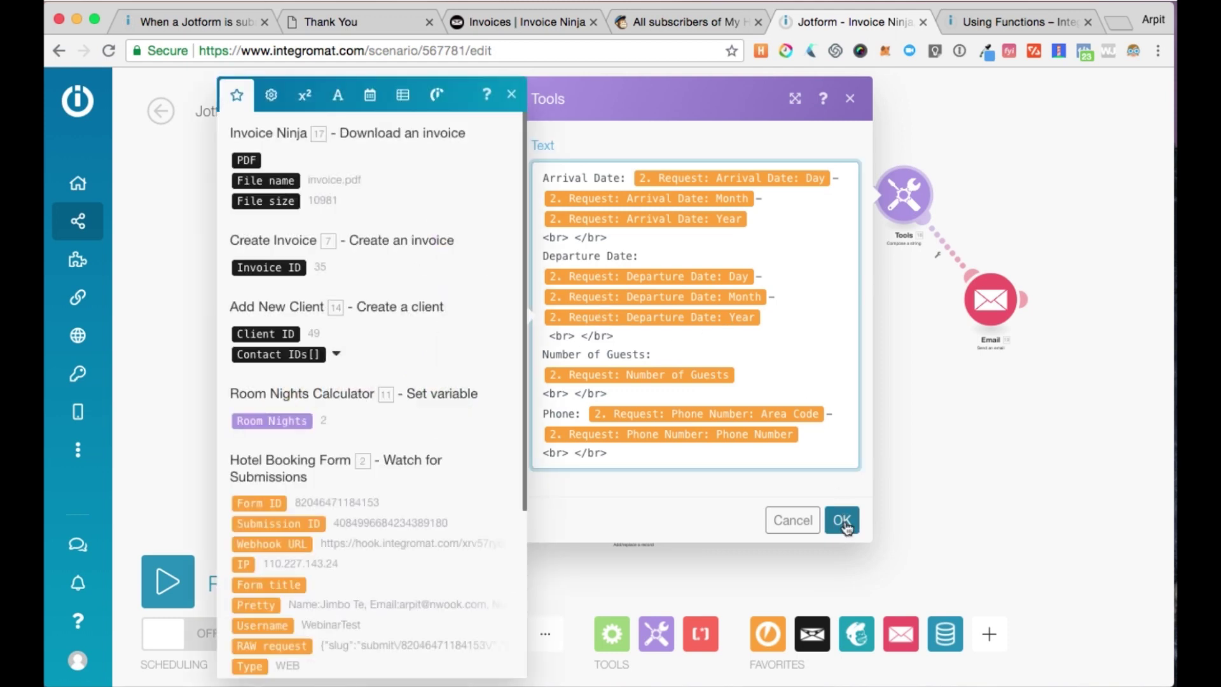
# Review the Email module's connection, sent-mail folder, recipient, subject and content mappings down to its attachments
pyautogui.click(992, 312)
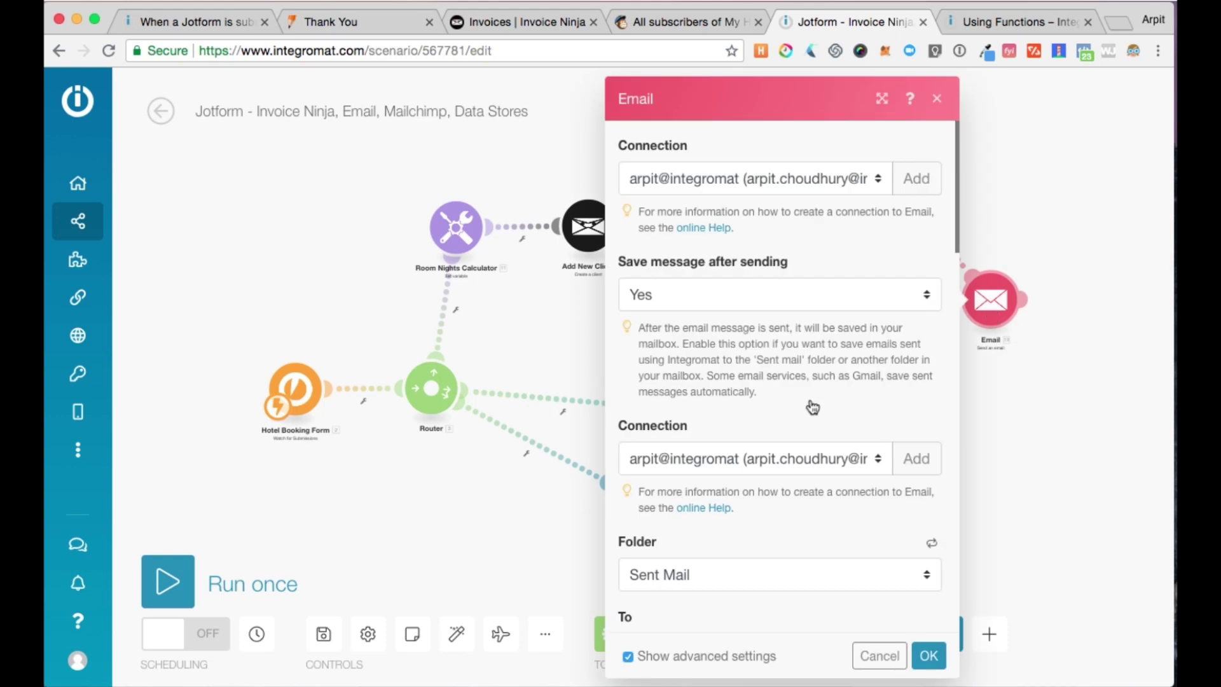
pyautogui.scroll(-2, 838, 417)
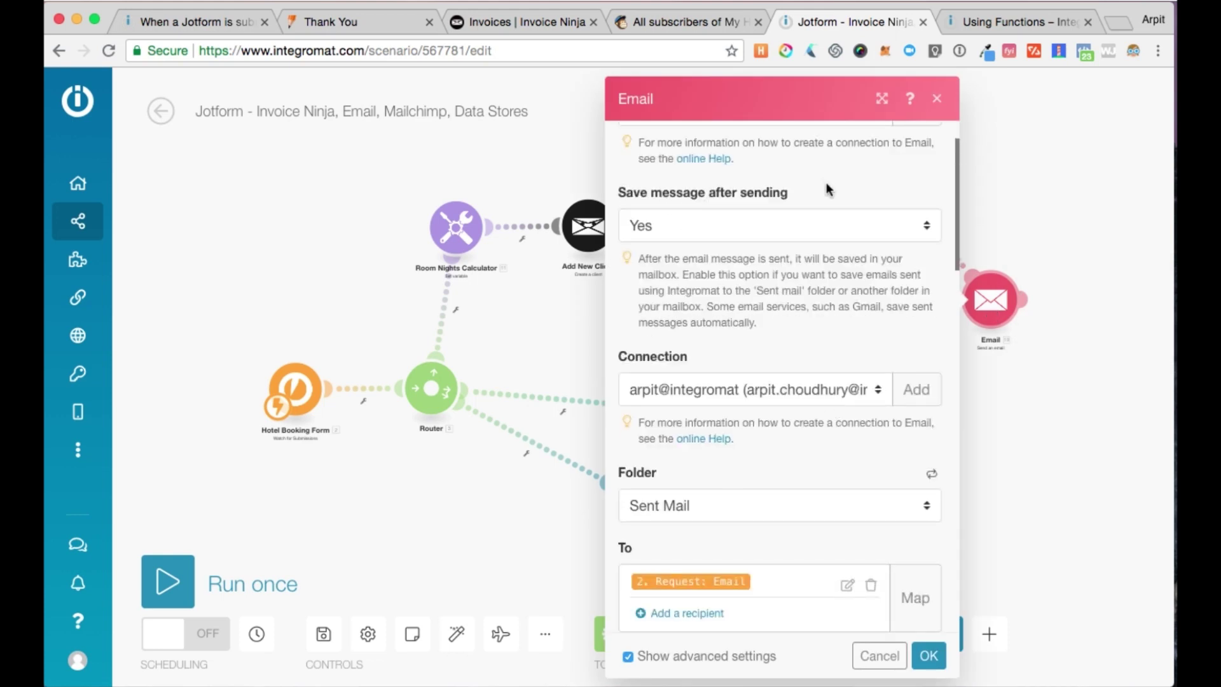
pyautogui.scroll(-6, 784, 254)
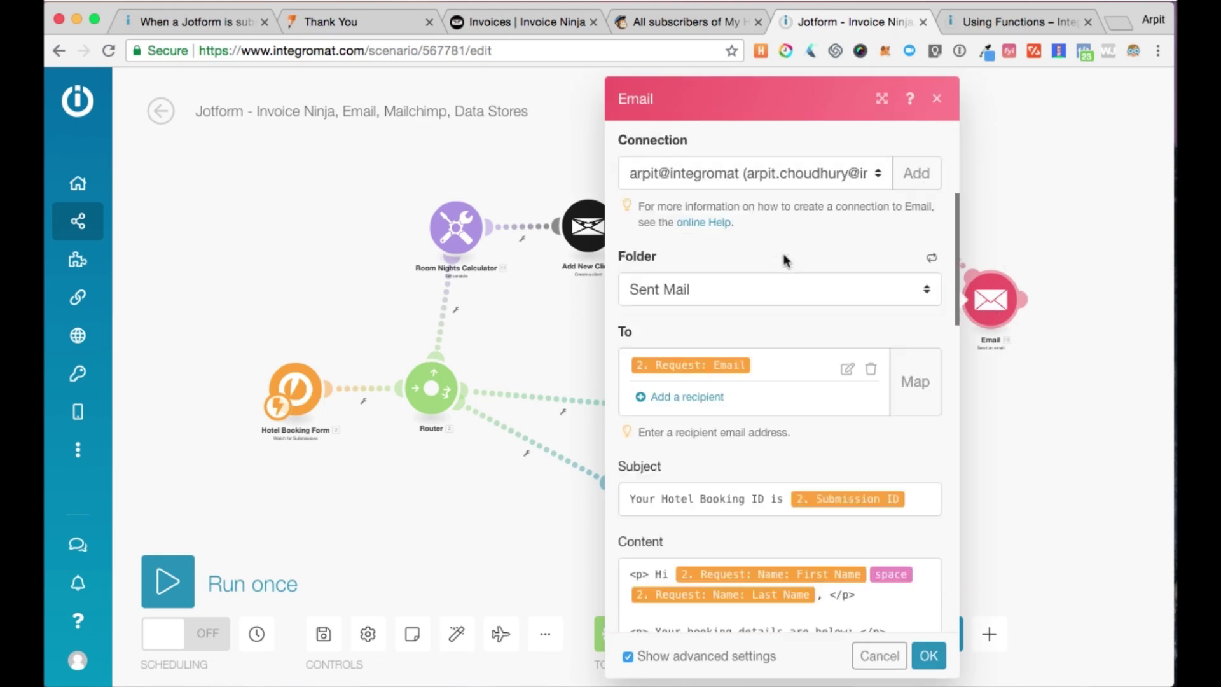
pyautogui.scroll(-2, 786, 260)
pyautogui.scroll(-1, 748, 263)
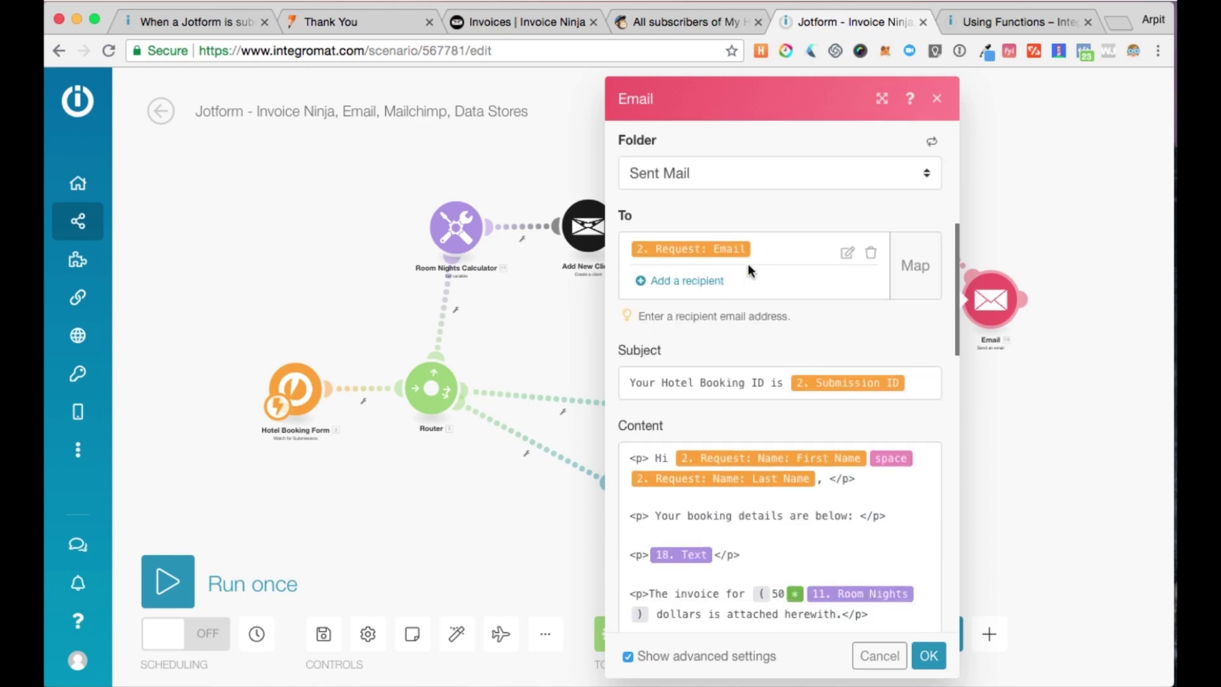
pyautogui.scroll(-1, 690, 250)
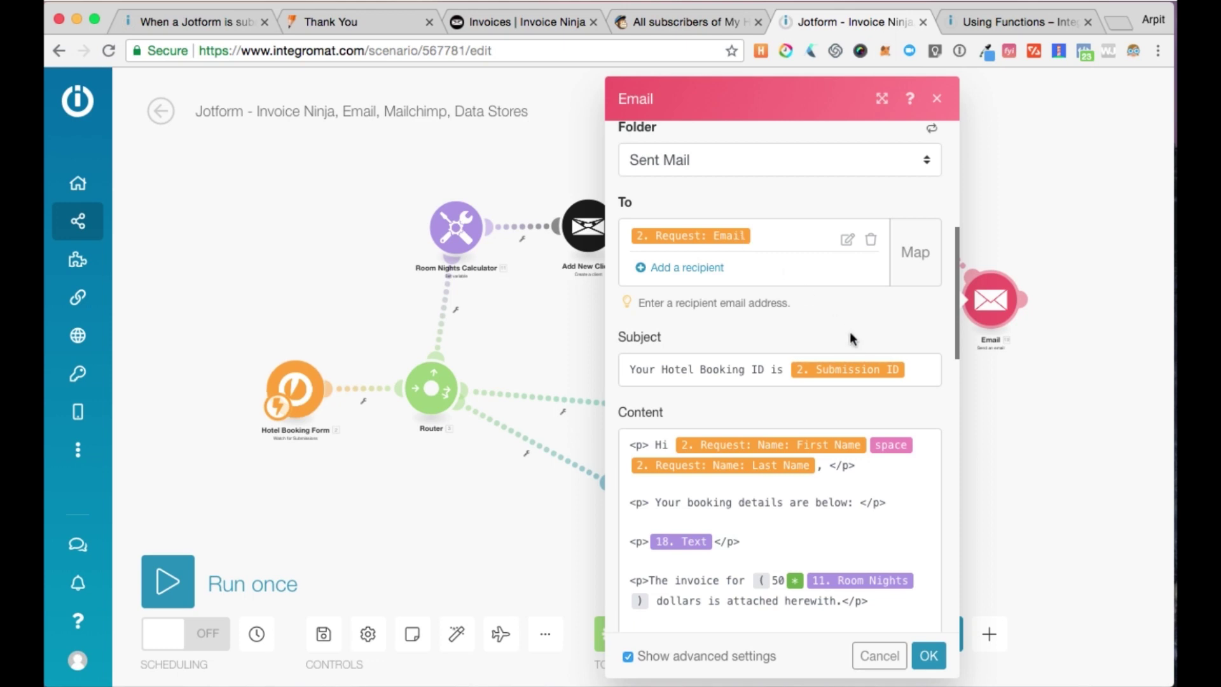
pyautogui.scroll(-2, 789, 315)
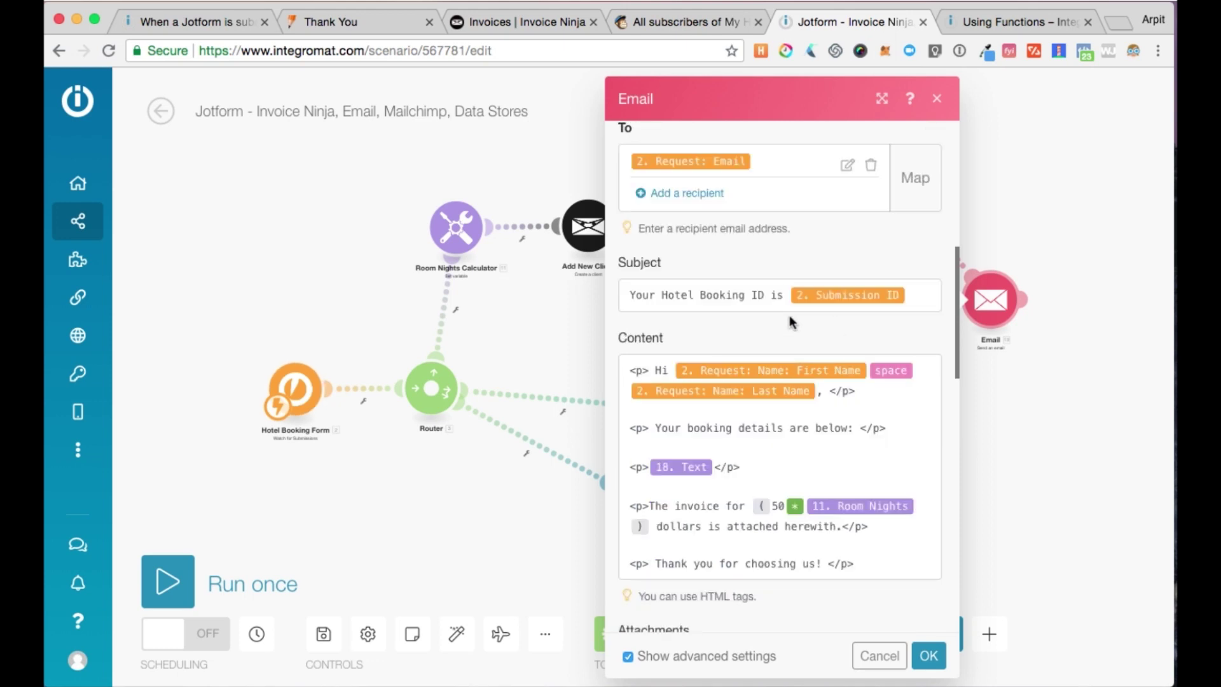
pyautogui.scroll(-2, 741, 305)
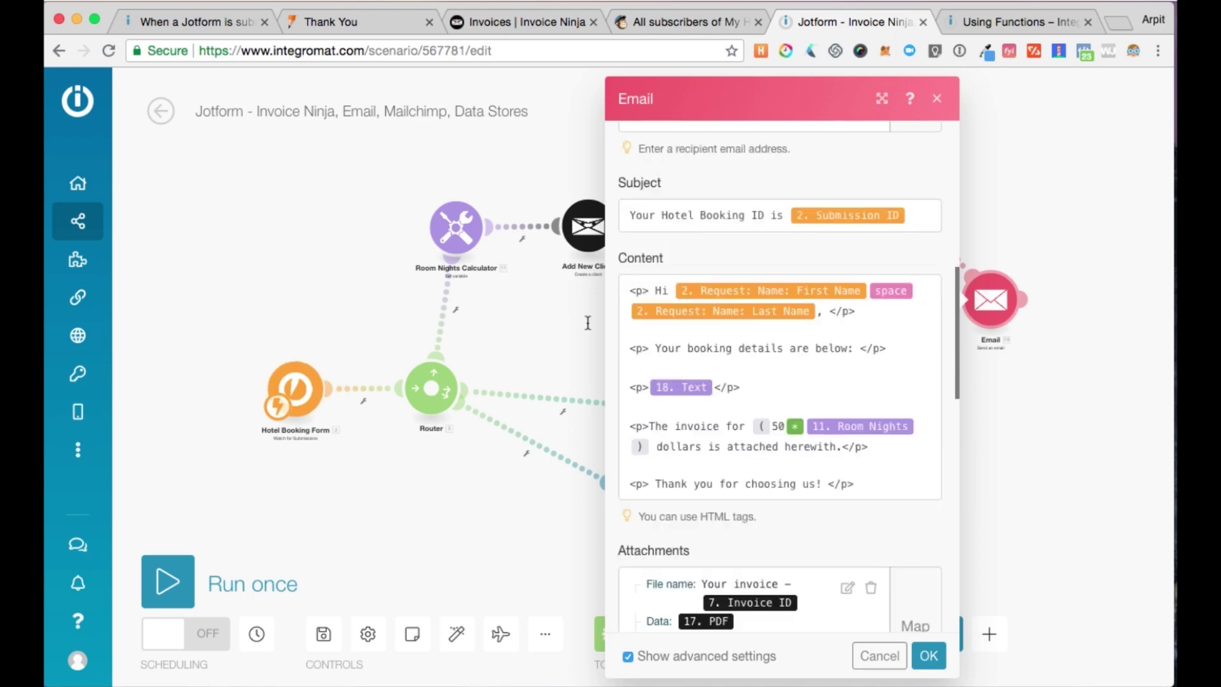
pyautogui.scroll(-1, 788, 369)
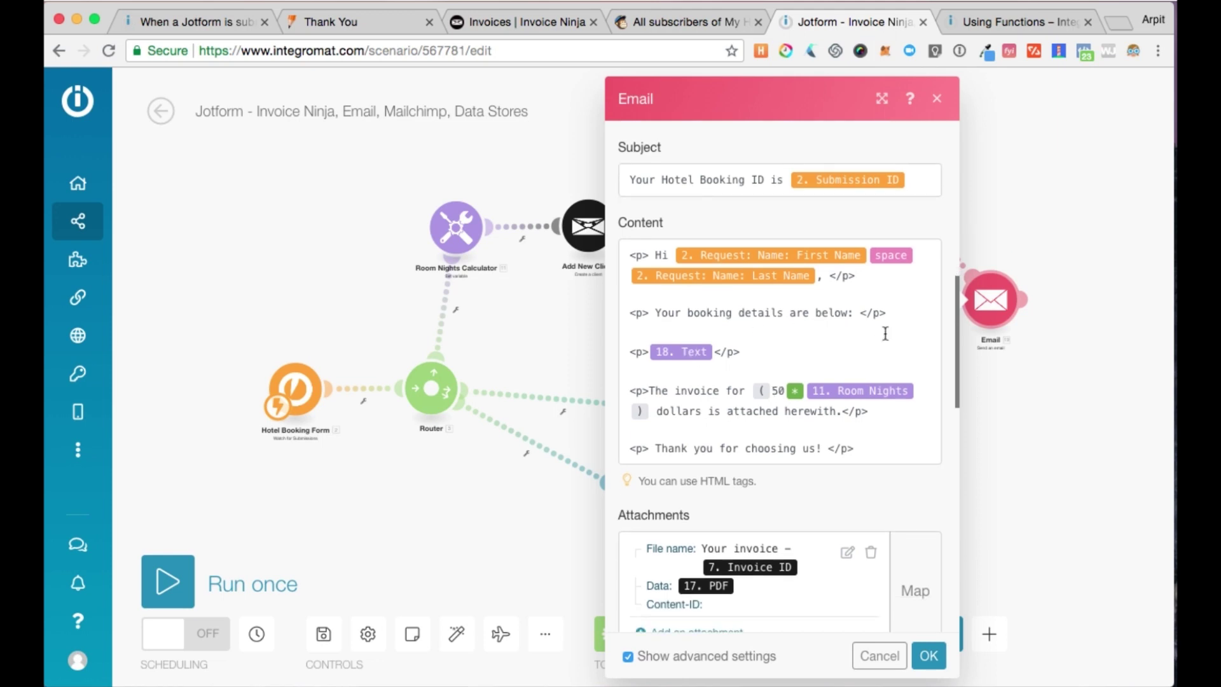
pyautogui.scroll(-2, 886, 451)
pyautogui.scroll(-1, 886, 452)
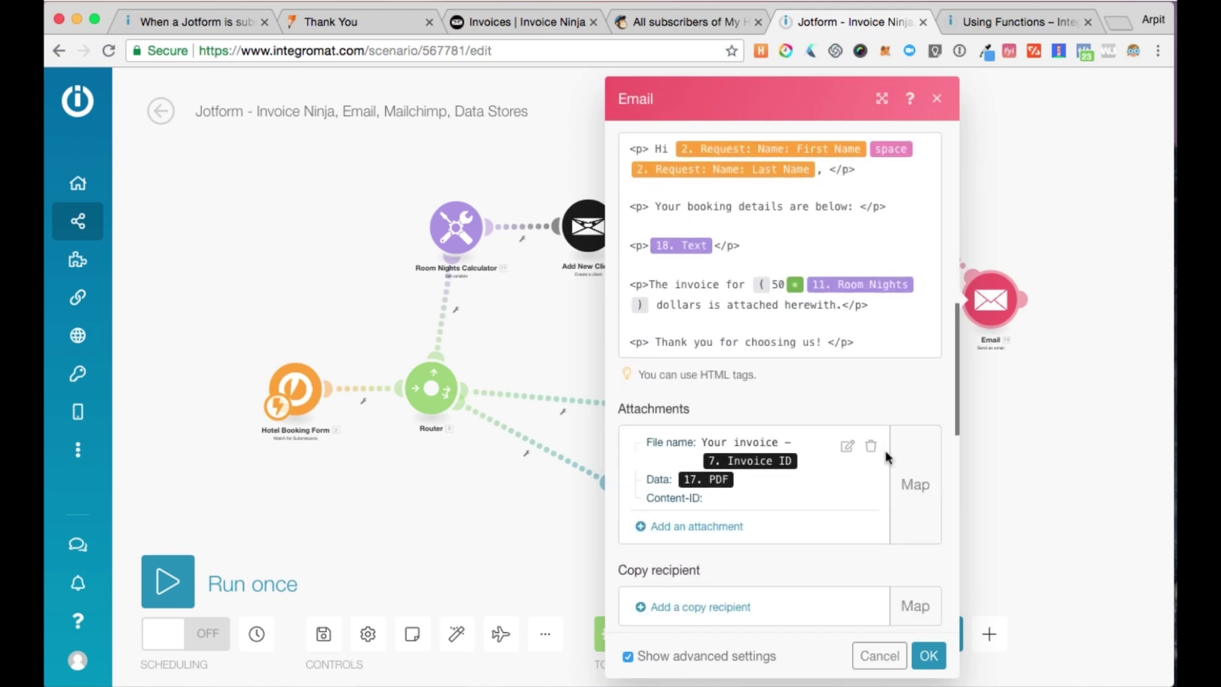
# Inspect the file name and PDF data mappings of the Email module's invoice attachment, save it and accept the module's settings
pyautogui.click(851, 447)
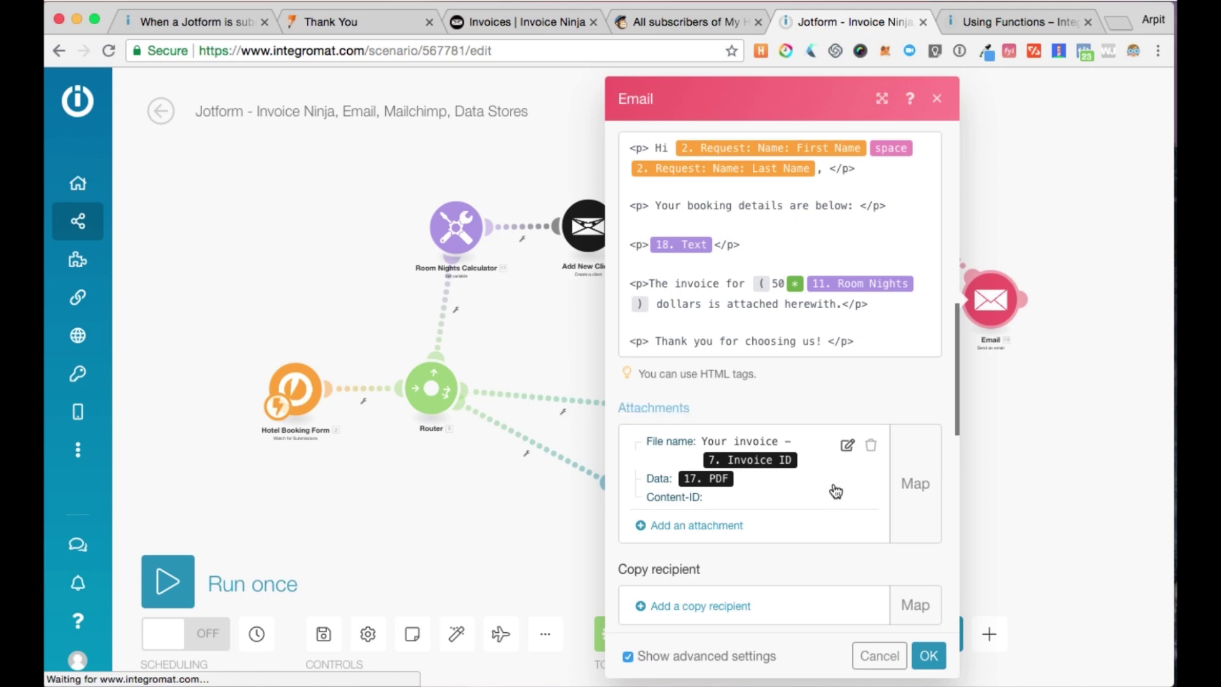
pyautogui.click(848, 448)
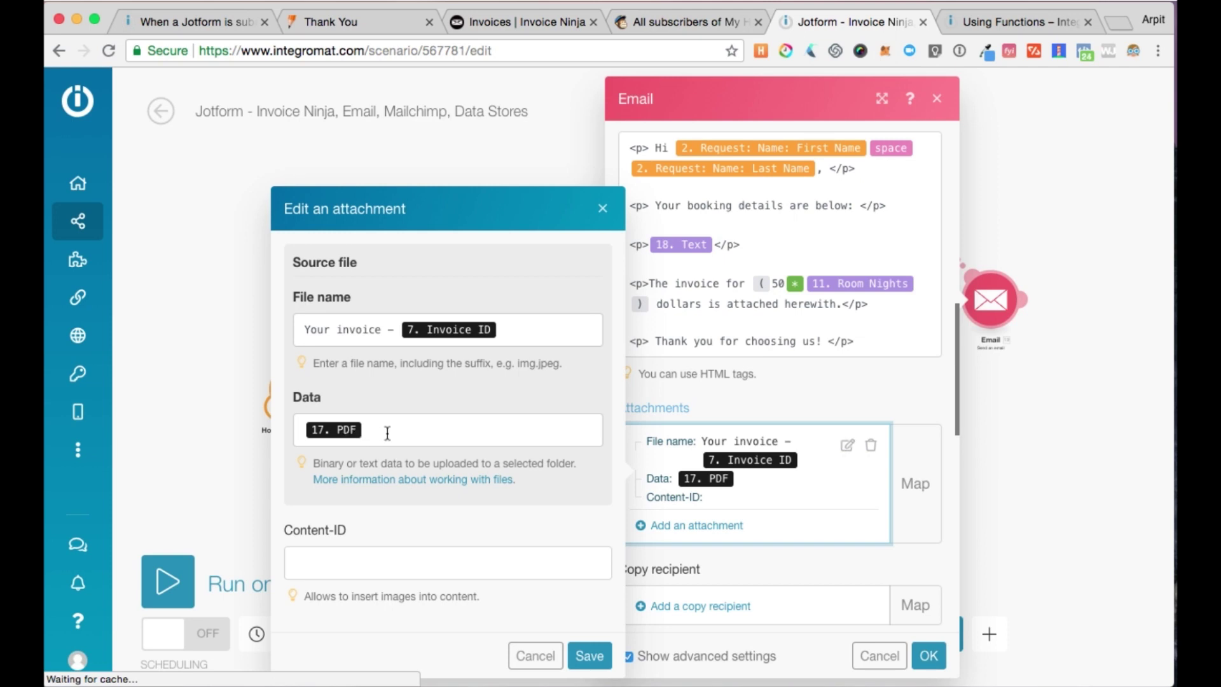
pyautogui.click(387, 433)
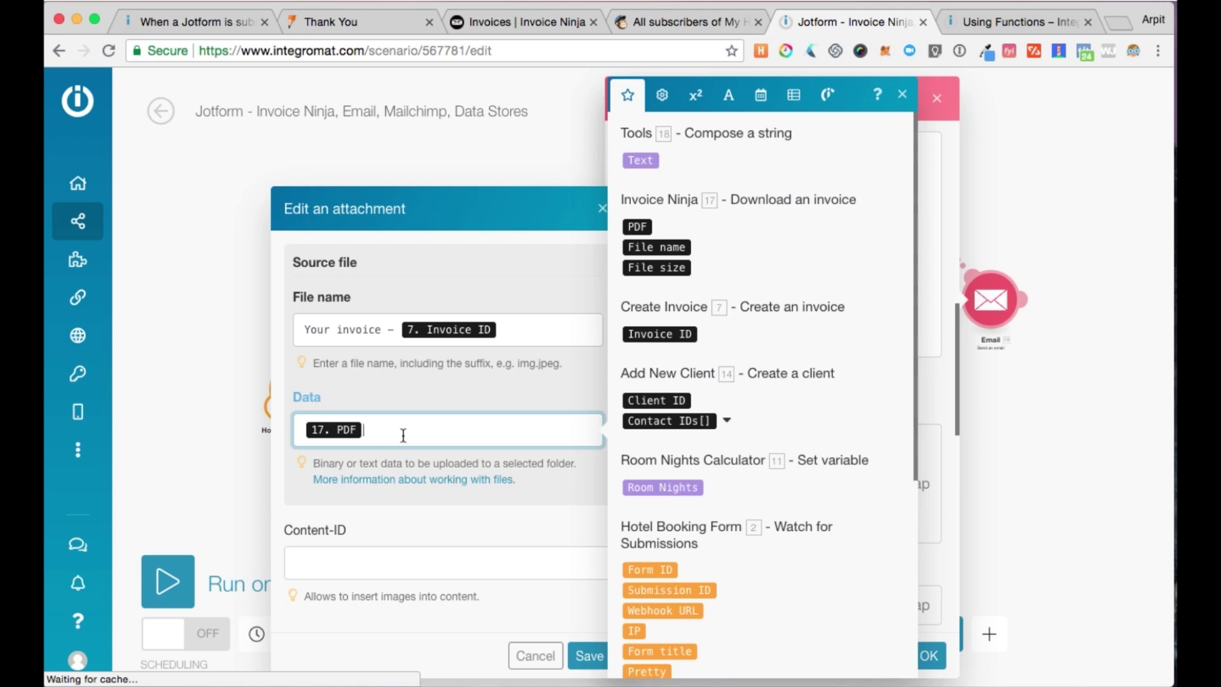
pyautogui.click(586, 657)
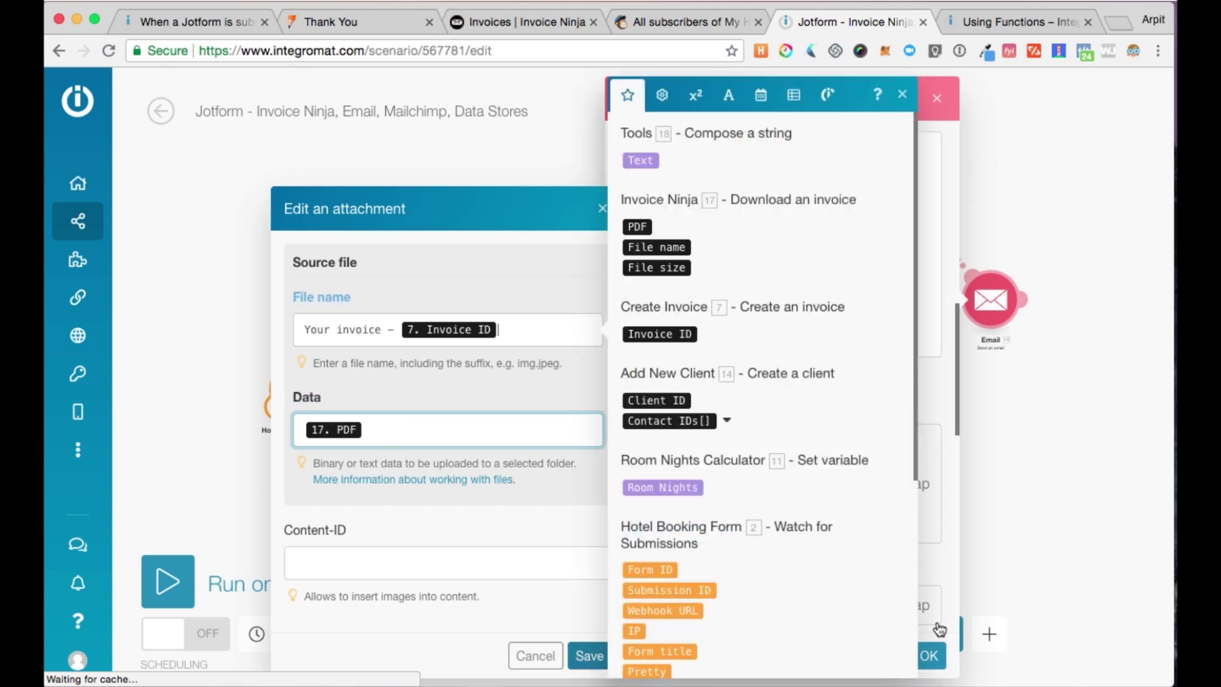
pyautogui.click(589, 656)
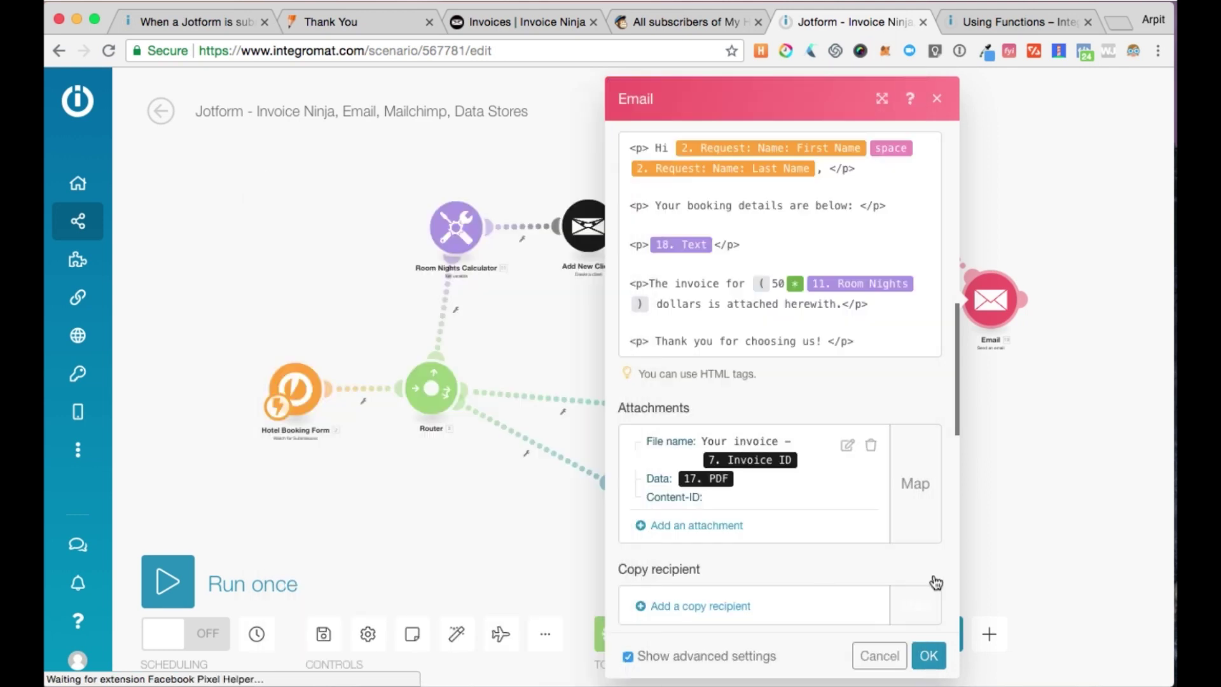
pyautogui.click(934, 660)
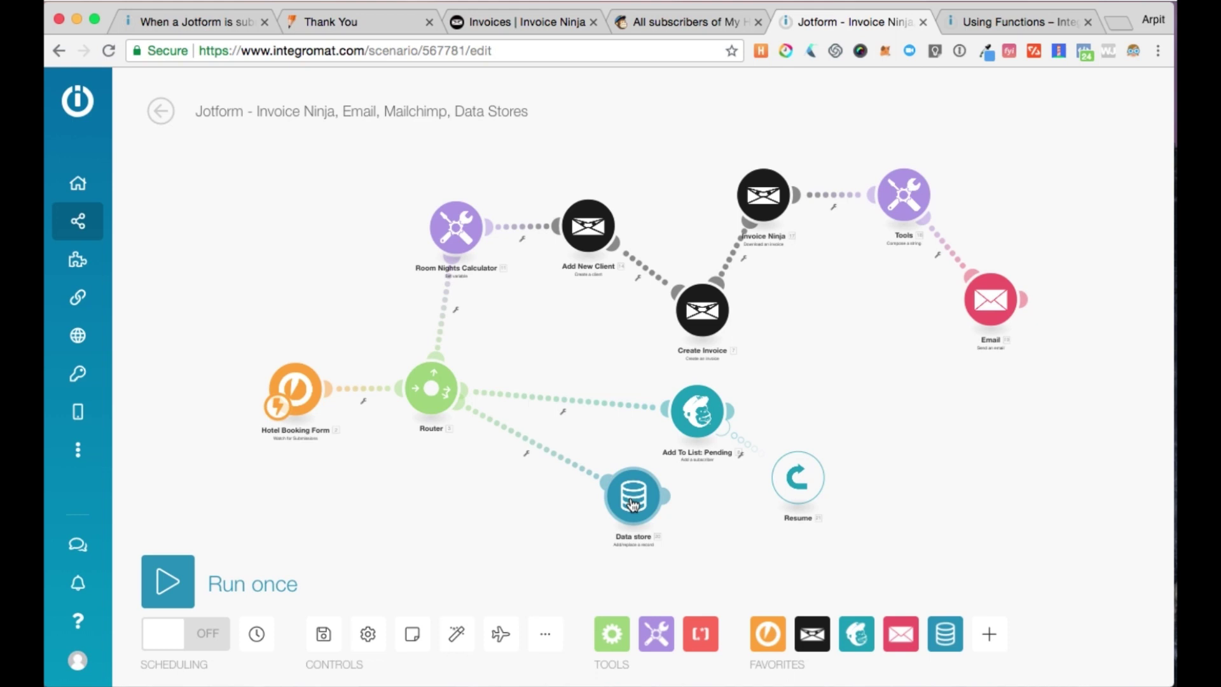
# Review the Data store module's record mappings from First Name to End Date and accept its settings
pyautogui.click(632, 502)
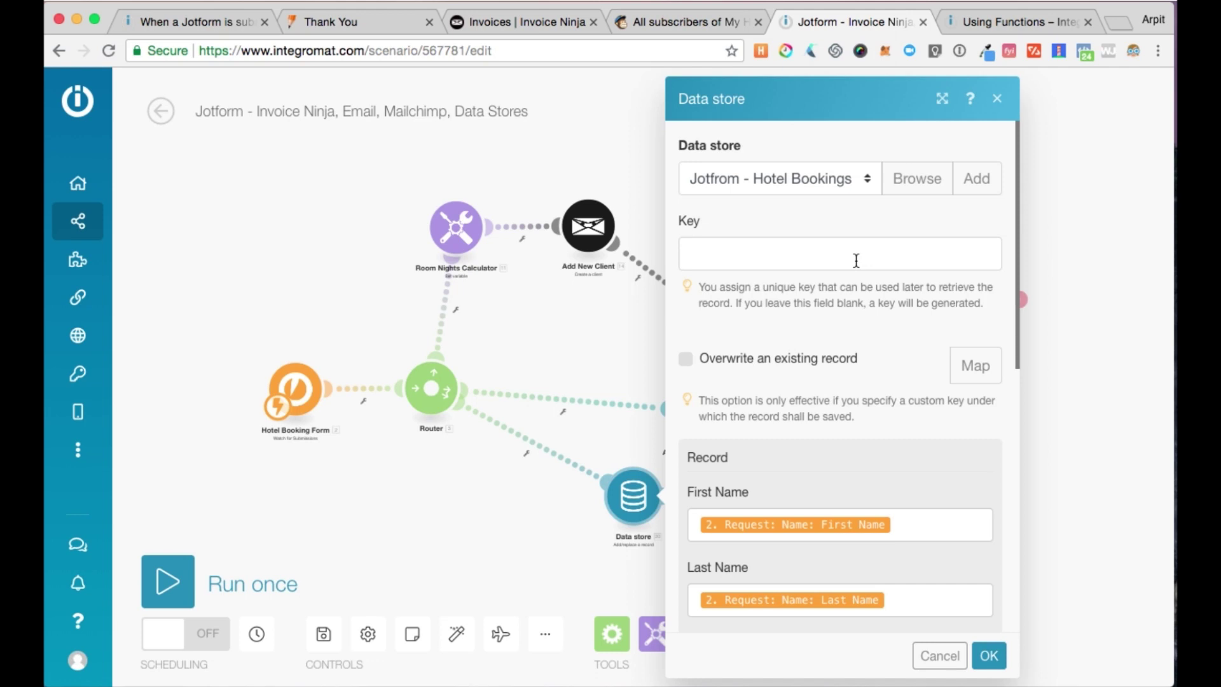
pyautogui.scroll(-2, 856, 264)
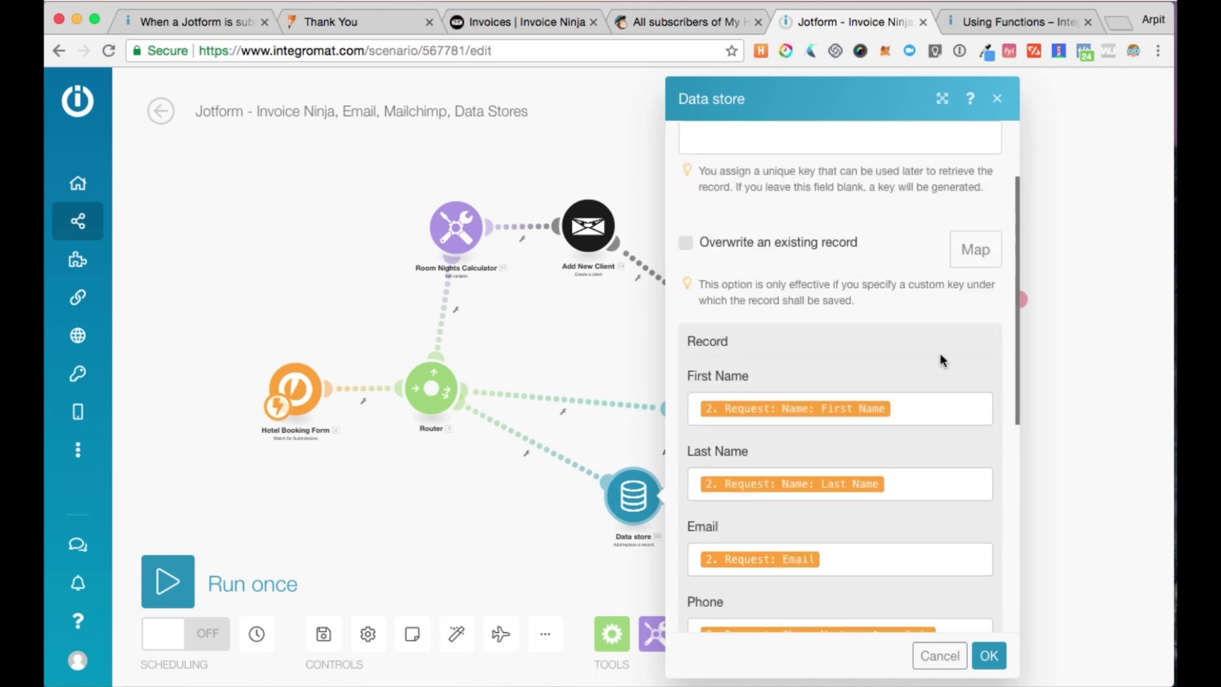
pyautogui.scroll(-1, 941, 354)
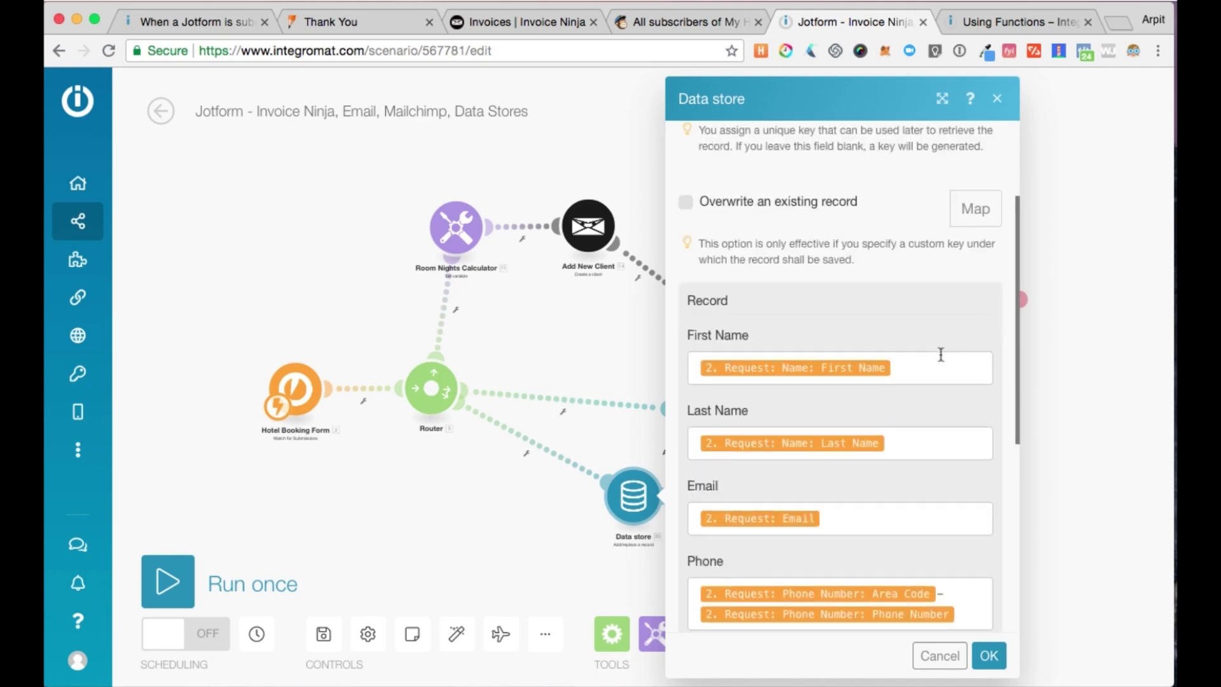
pyautogui.scroll(-2, 941, 355)
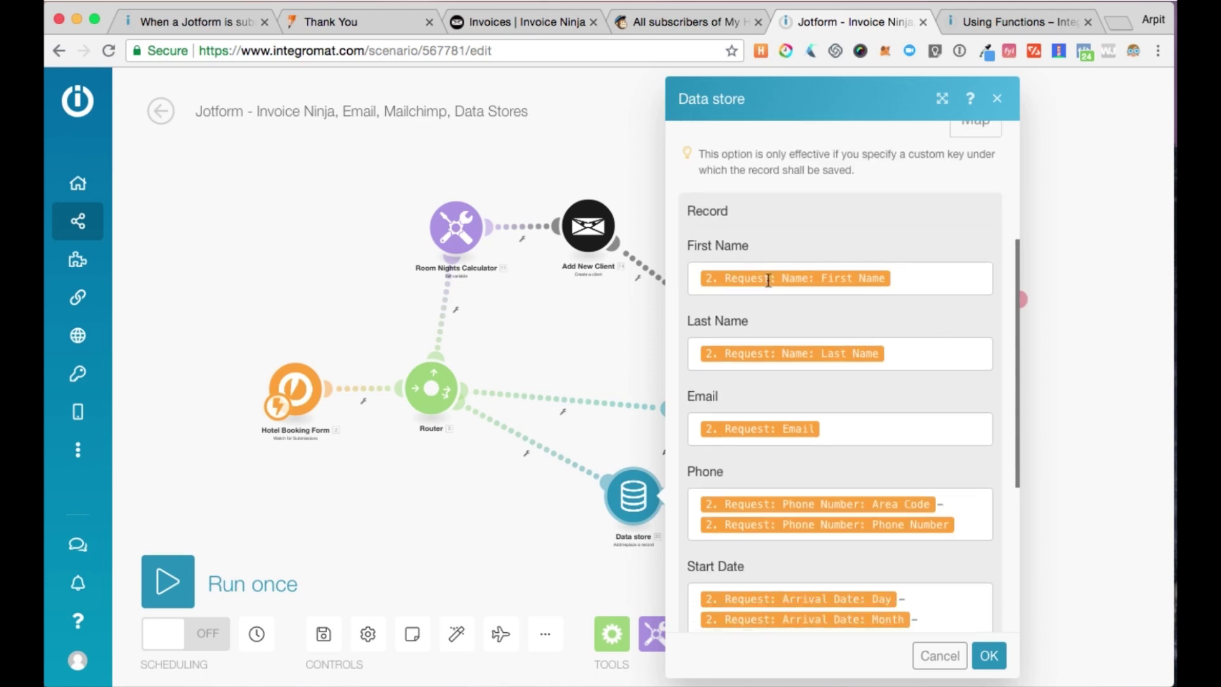
pyautogui.scroll(-1, 872, 279)
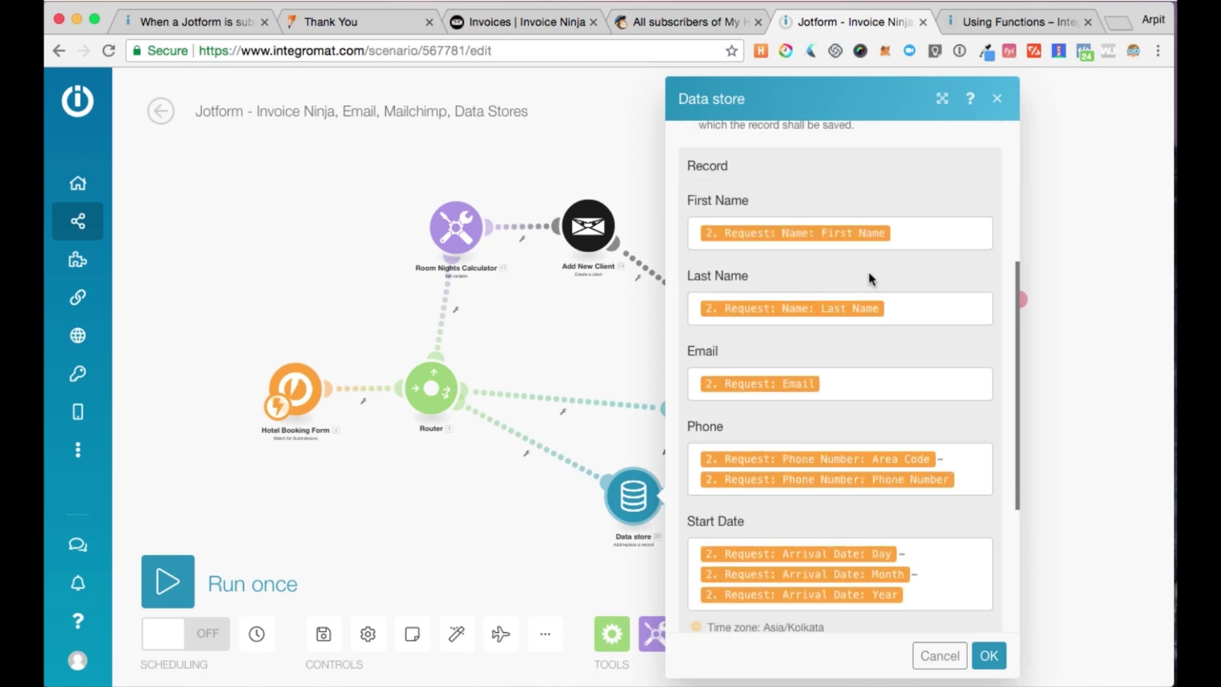
pyautogui.scroll(-5, 926, 276)
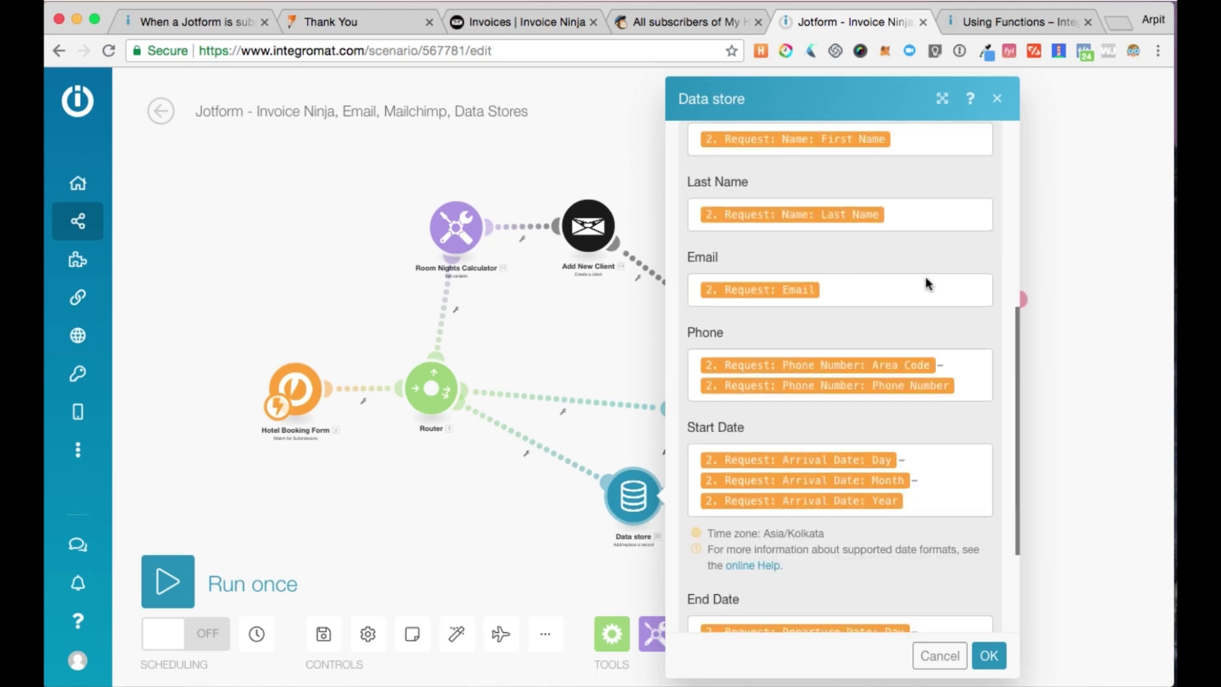
pyautogui.scroll(-1, 925, 277)
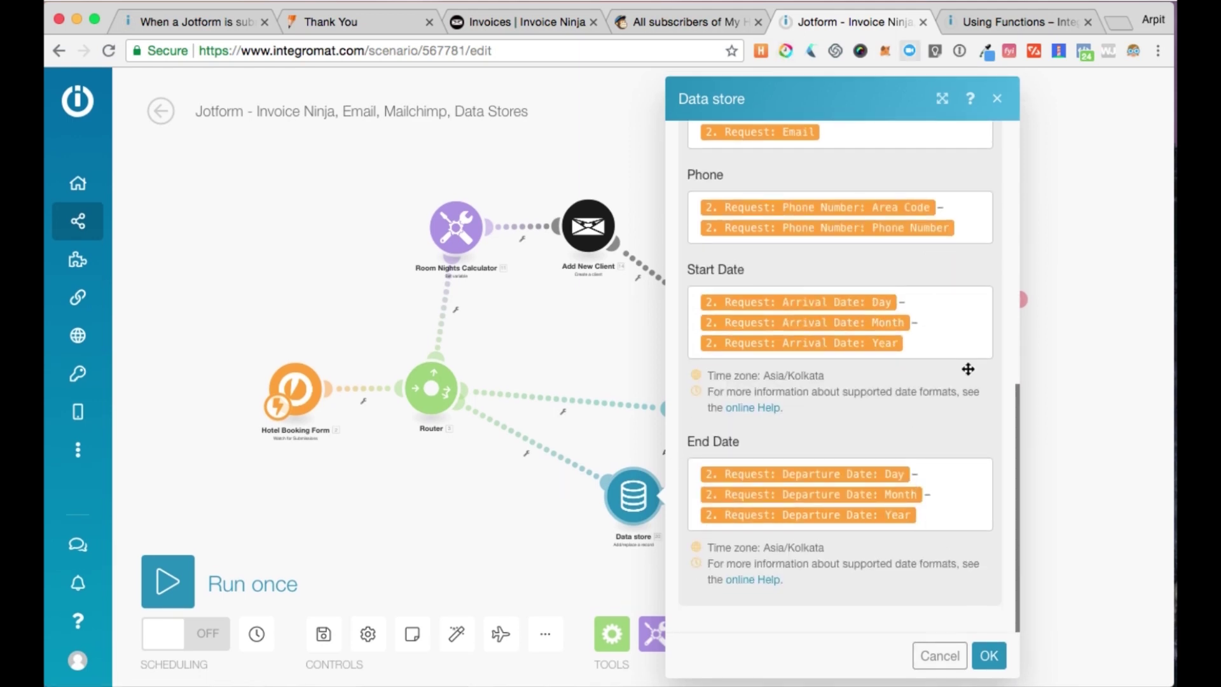
pyautogui.click(989, 662)
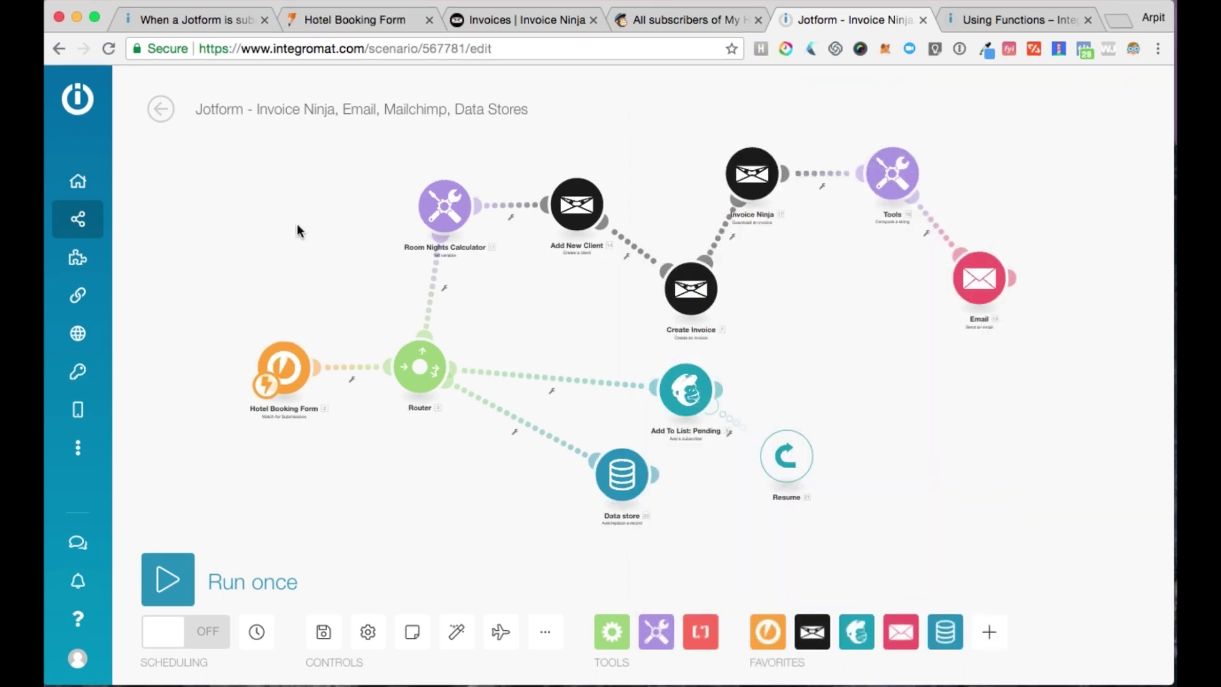
# Run the scenario once and submit the prefilled Hotel Booking Form, leaving Special Requests empty
pyautogui.click(186, 575)
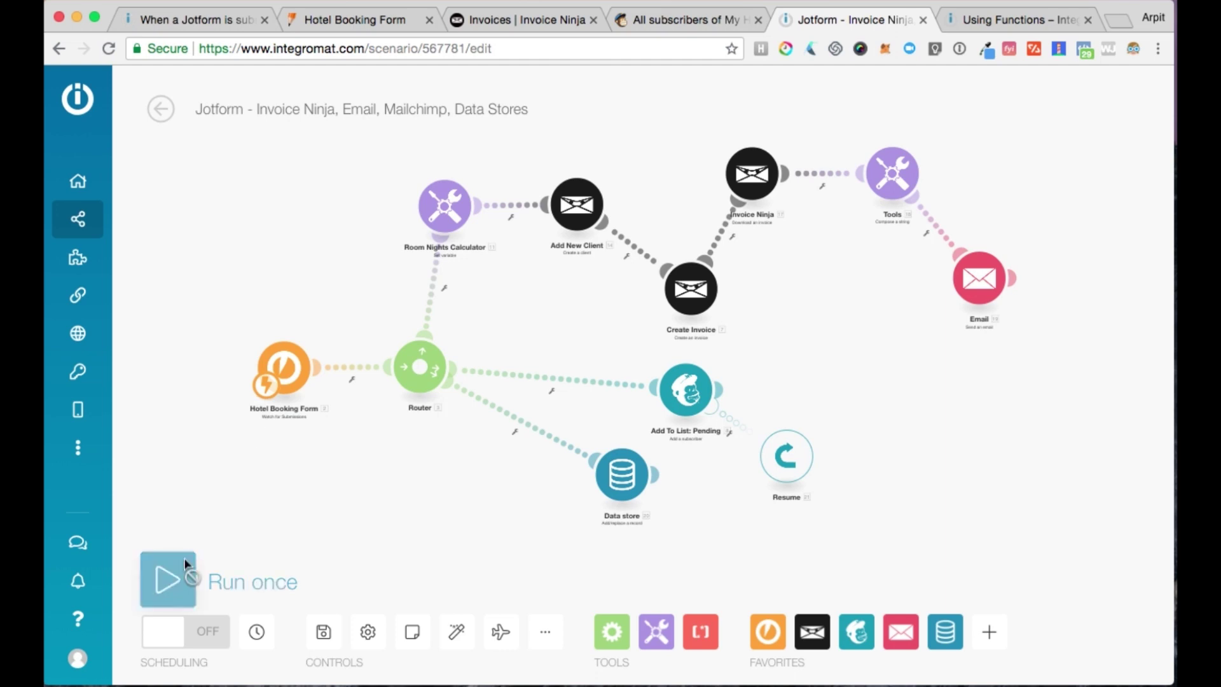
pyautogui.click(360, 19)
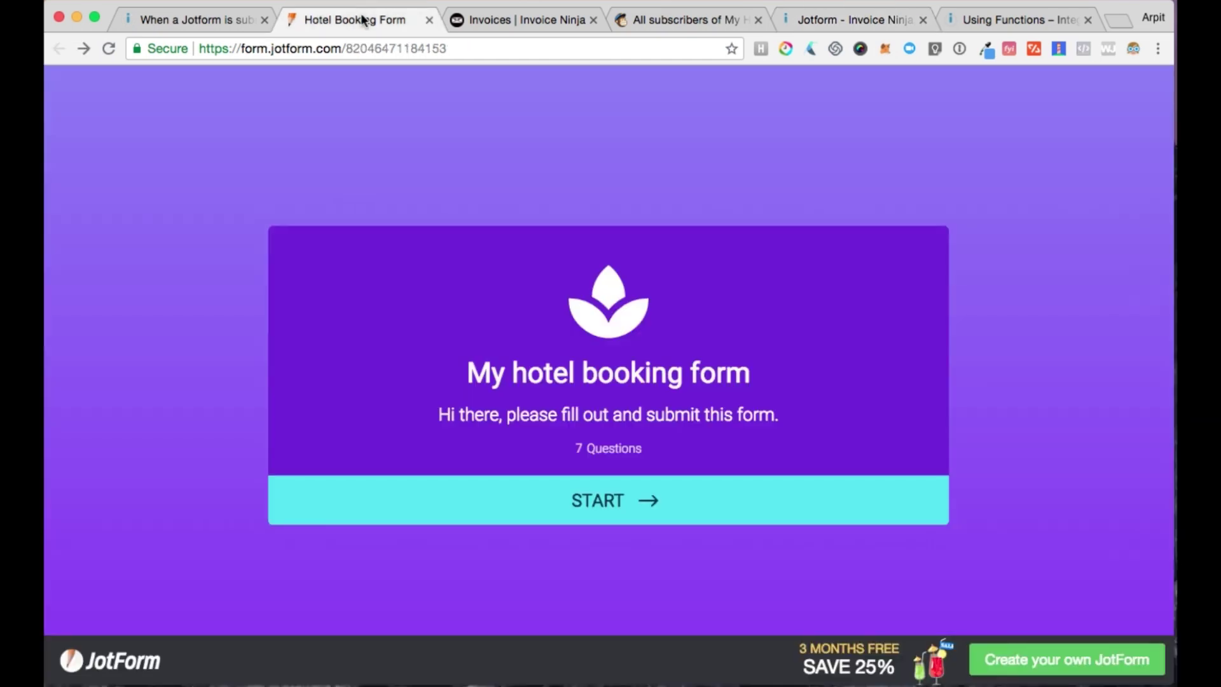
pyautogui.click(682, 497)
pyautogui.click(912, 422)
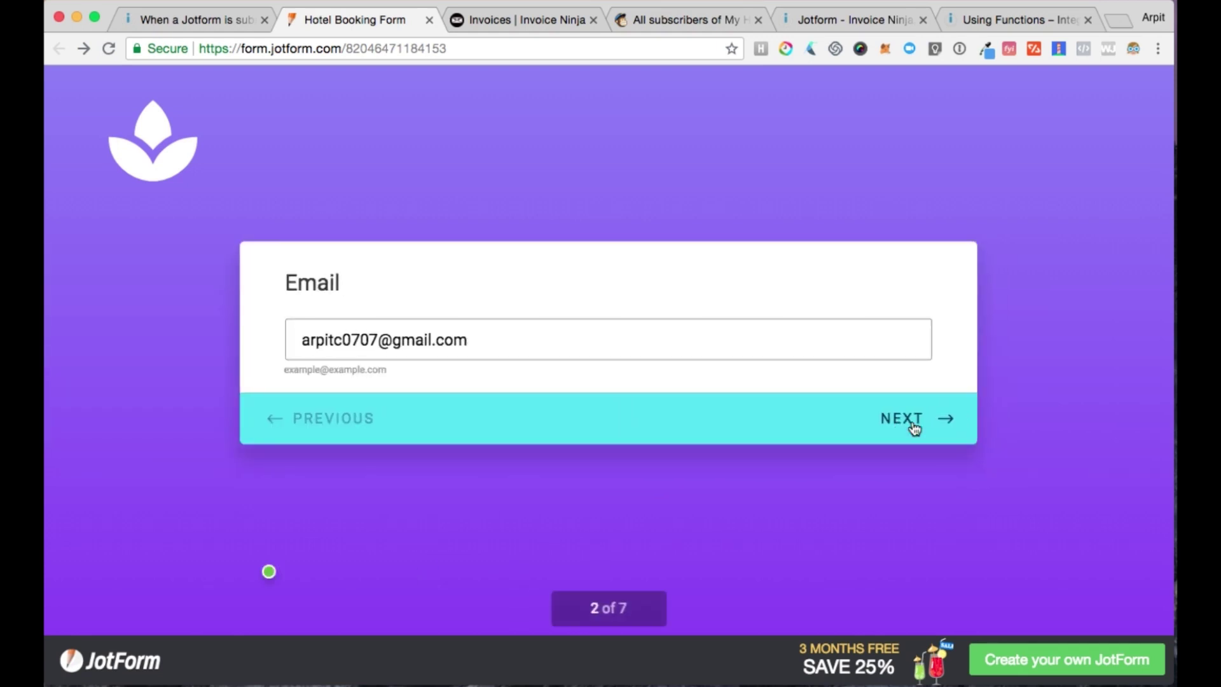
pyautogui.click(913, 422)
pyautogui.click(913, 422)
pyautogui.click(913, 422)
pyautogui.click(914, 423)
pyautogui.click(913, 425)
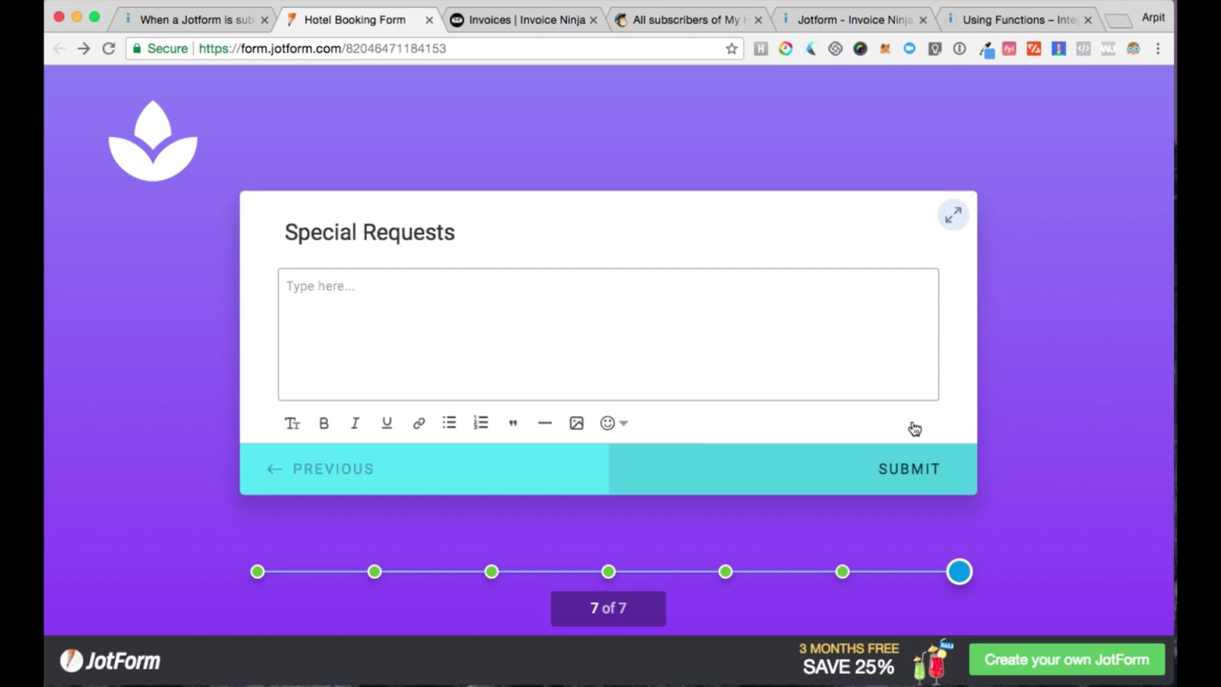
pyautogui.click(924, 480)
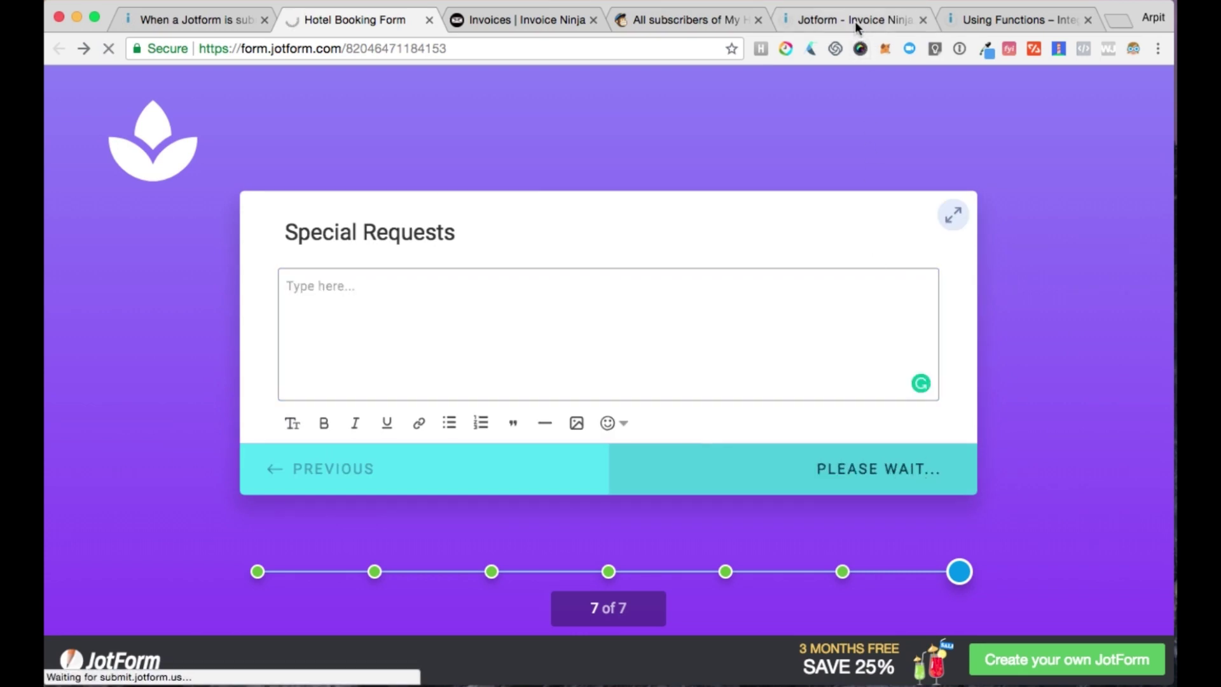
# Return to the running Integromat scenario and follow the execution of its modules and log
pyautogui.click(855, 22)
pyautogui.scroll(-2, 529, 173)
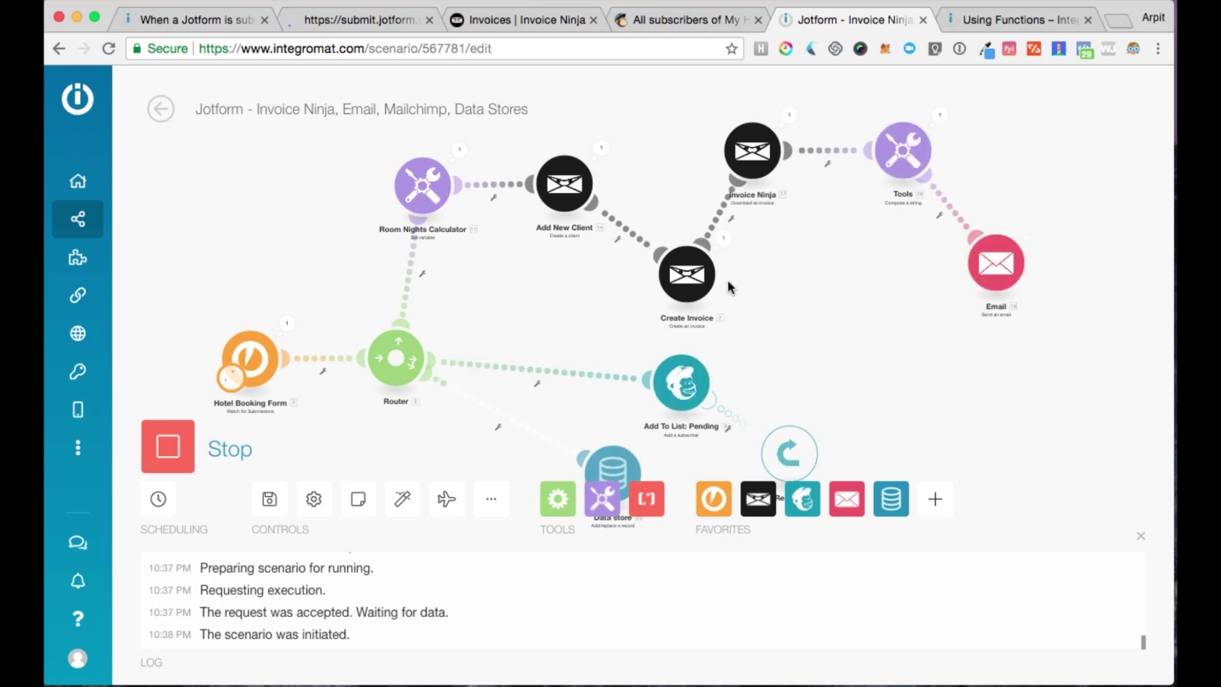
pyautogui.scroll(-2, 728, 283)
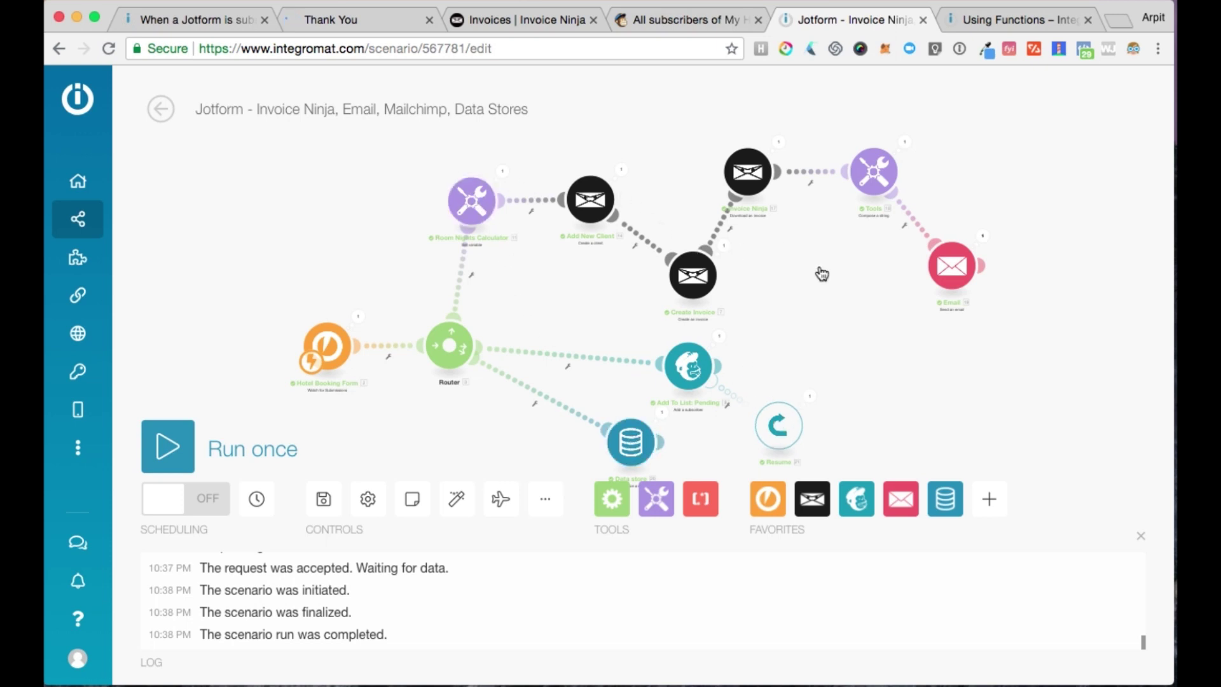
# Switch to Invoice Ninja, refresh the invoices list, open the newest invoice and examine its line items and PDF preview
pyautogui.click(510, 20)
pyautogui.press('super+r')
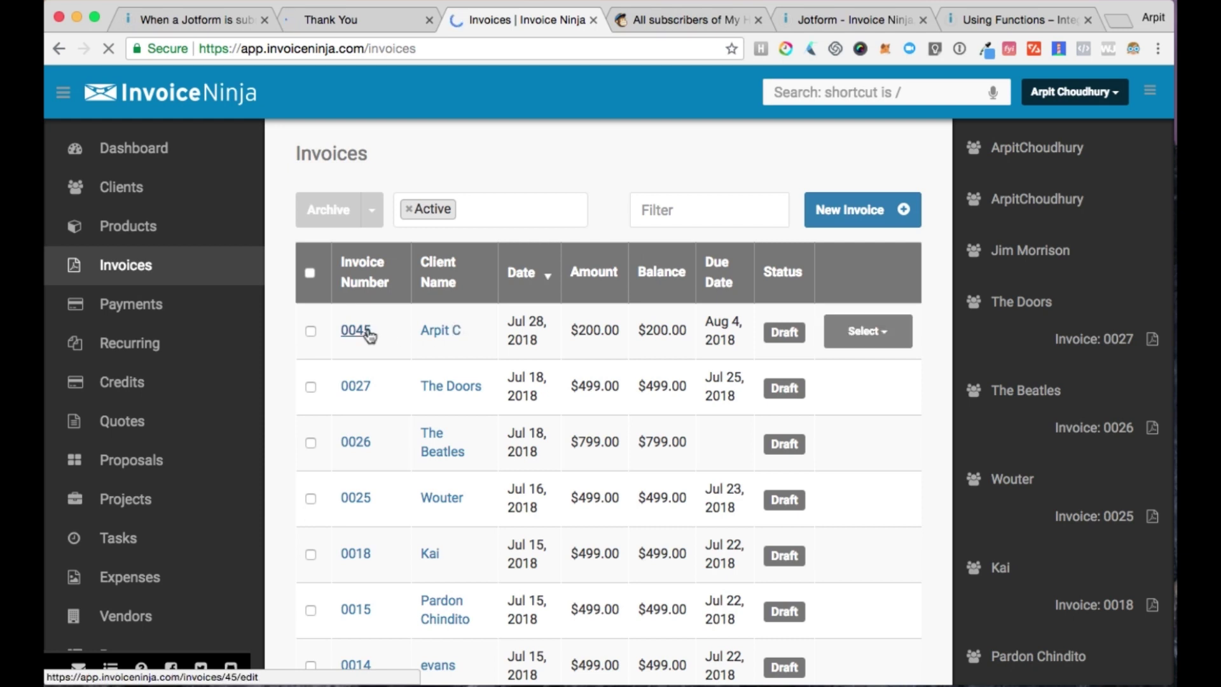
pyautogui.click(369, 336)
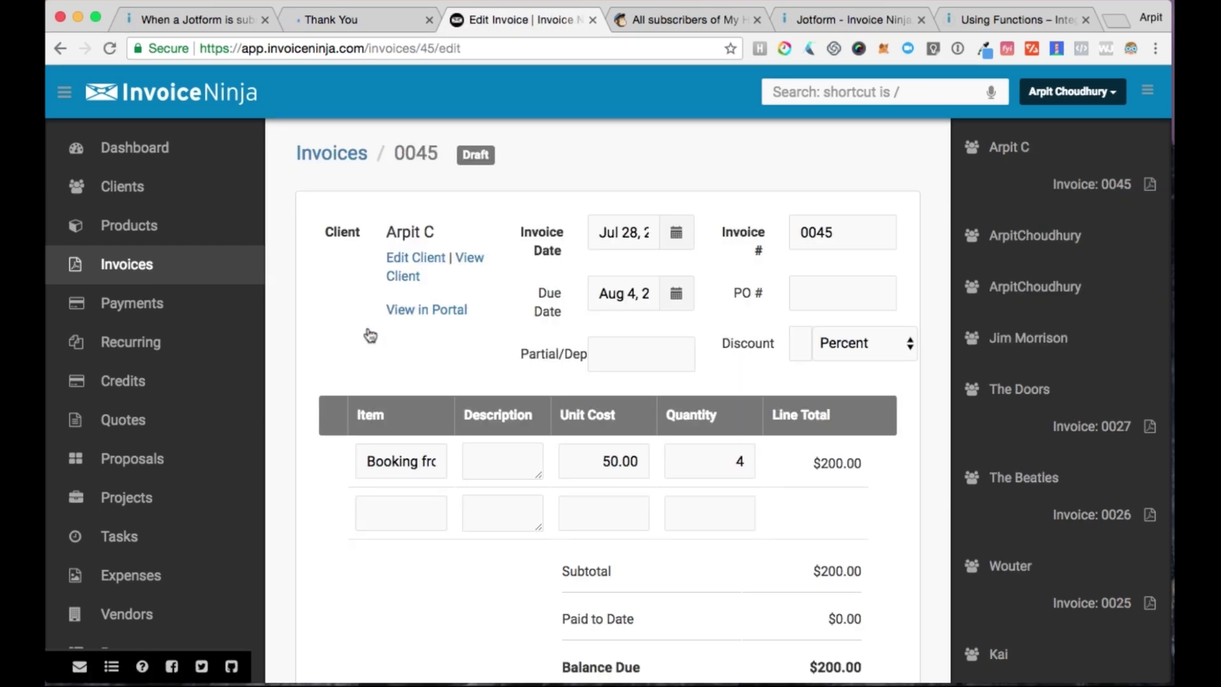
pyautogui.scroll(-3, 370, 335)
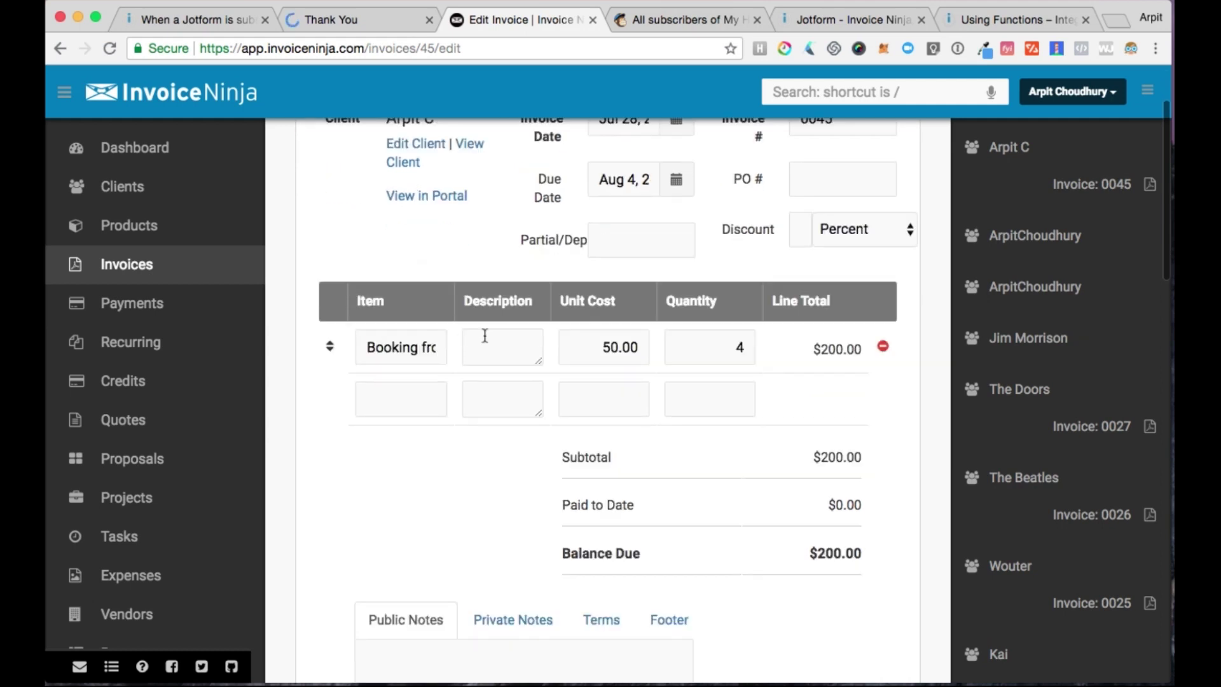
pyautogui.scroll(-10, 533, 405)
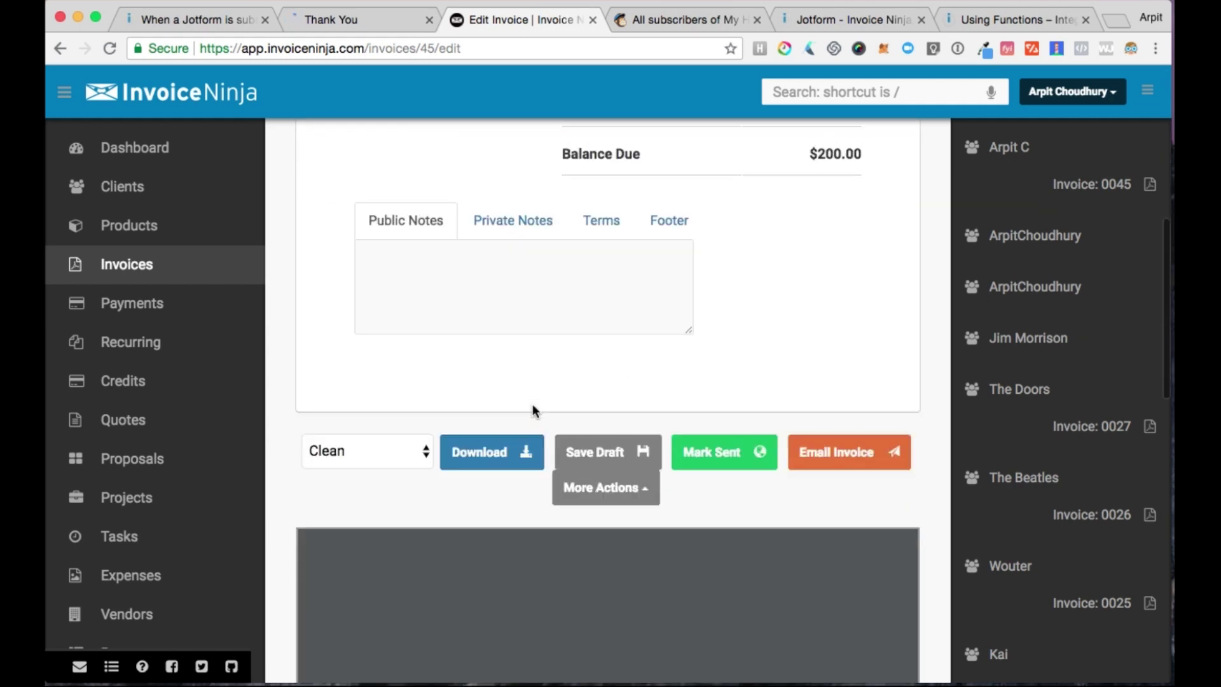
pyautogui.scroll(-8, 533, 407)
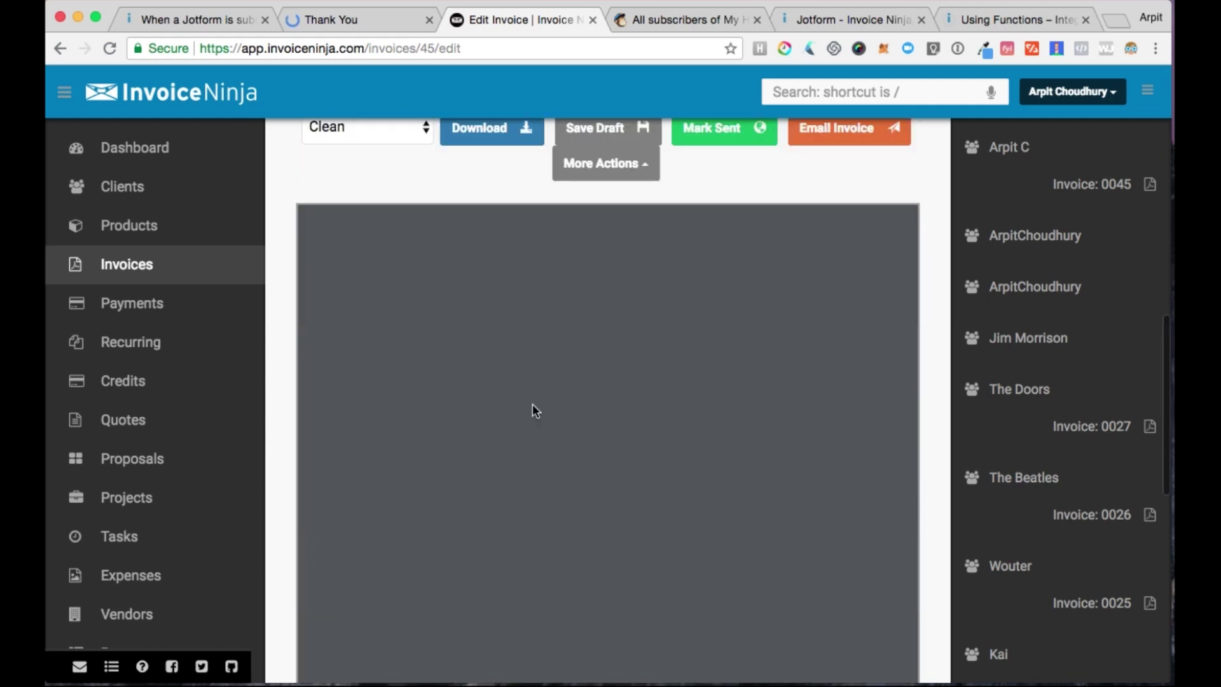
pyautogui.scroll(-1, 533, 407)
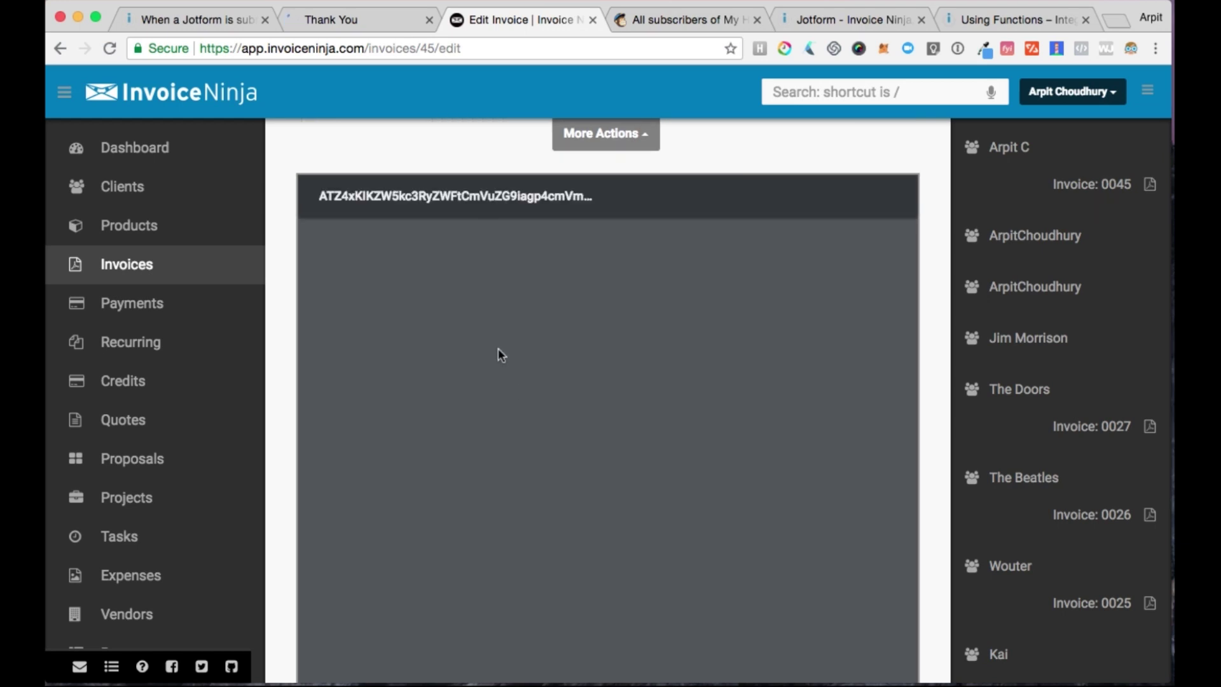
pyautogui.scroll(-1, 499, 382)
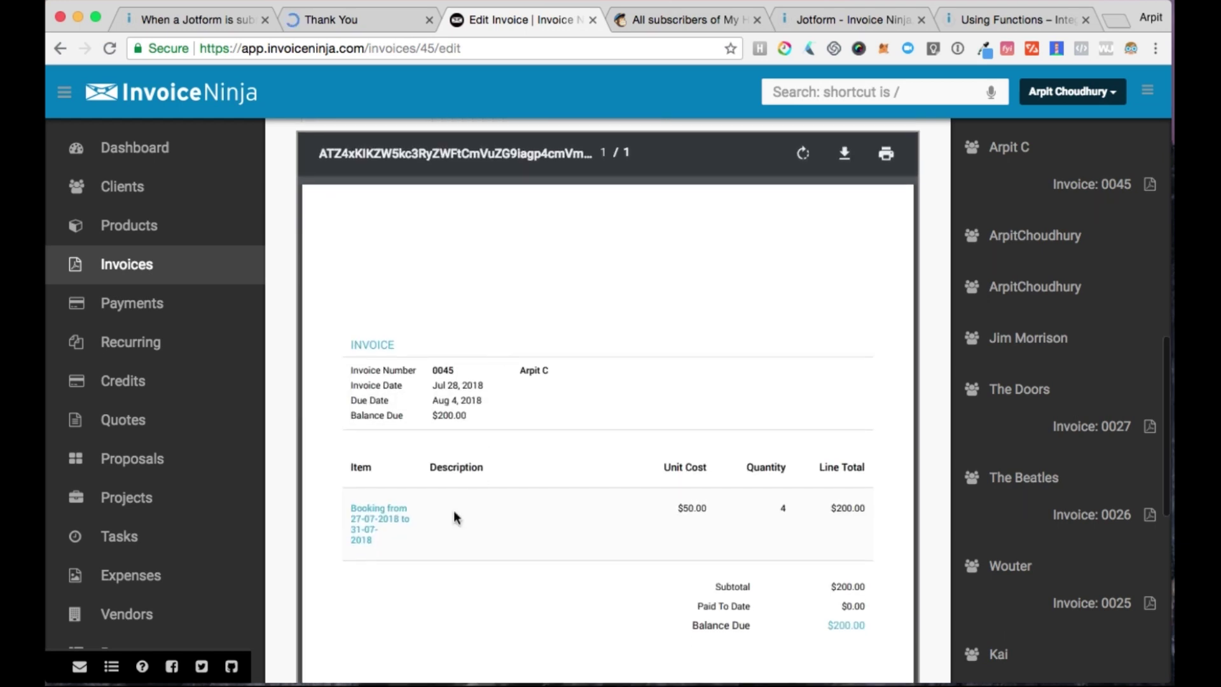